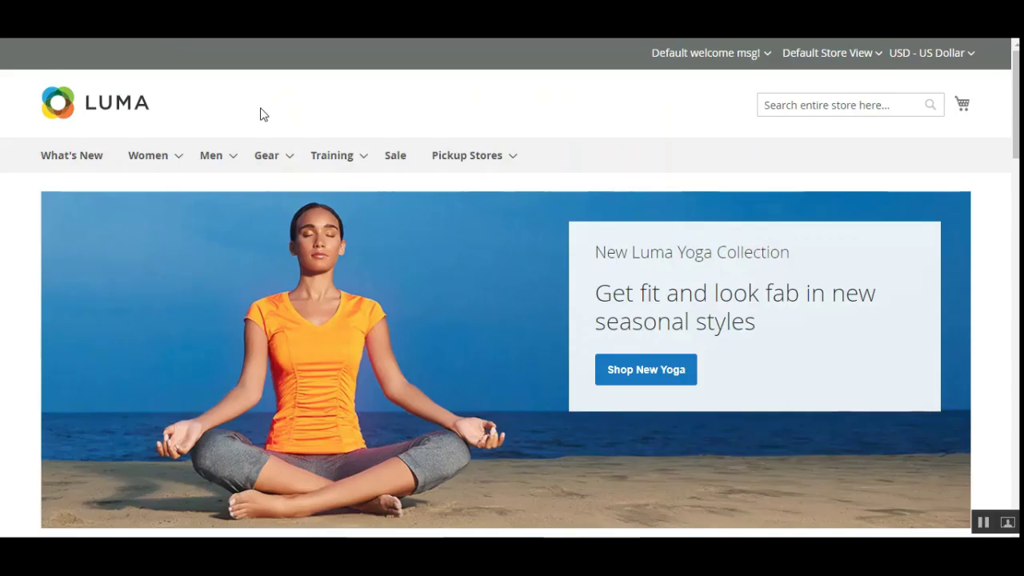
pyautogui.moveTo(424, 200)
pyautogui.click(767, 56)
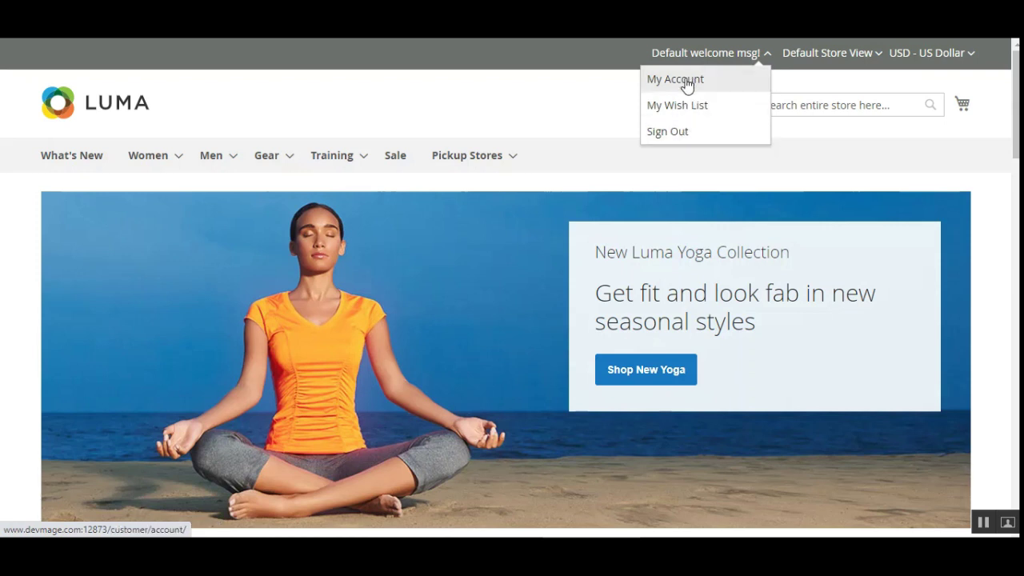
pyautogui.click(591, 108)
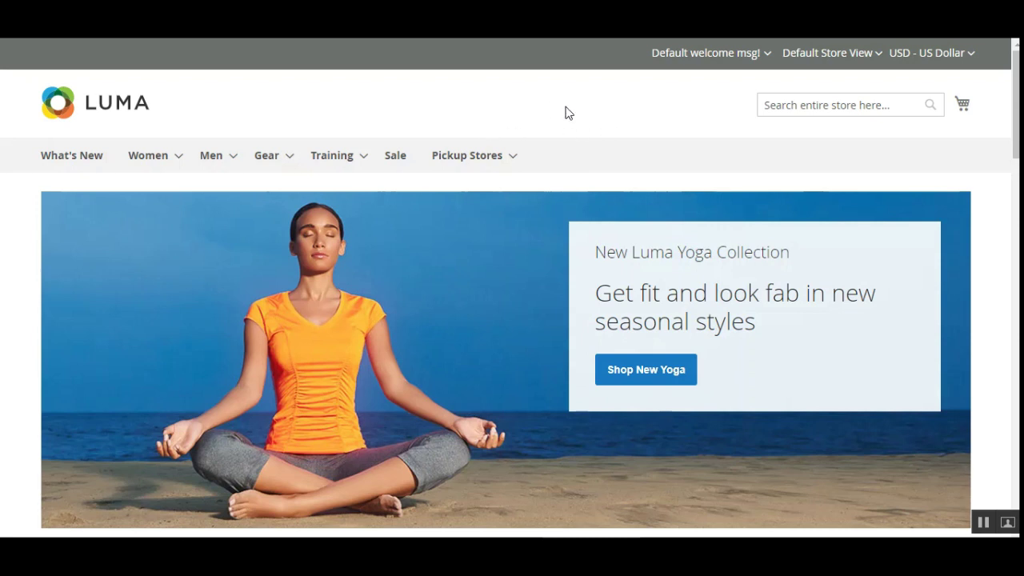
# Open the first pickup store listed under Pickup Stores and check its store details and opening status
pyautogui.moveTo(467, 164)
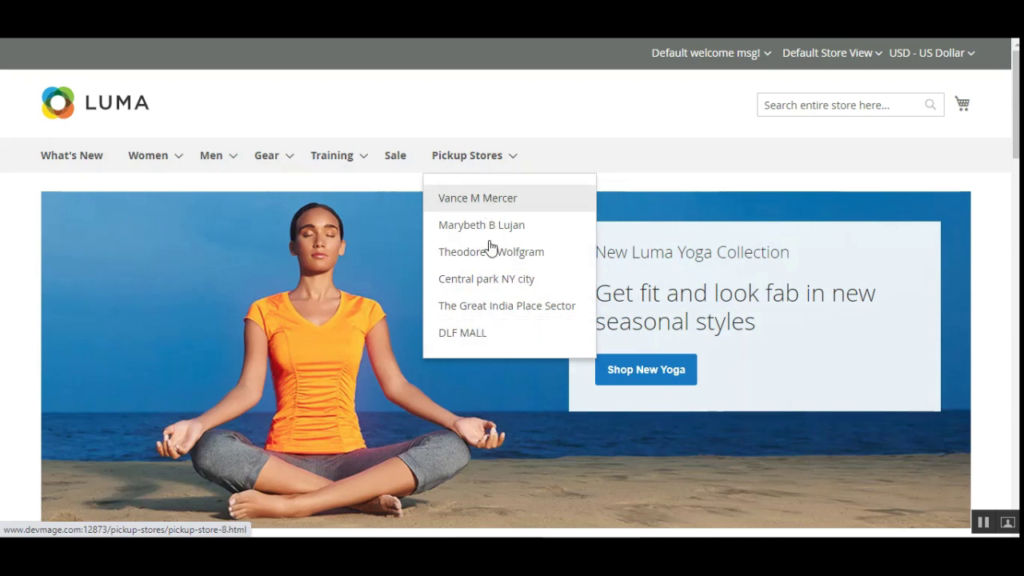
pyautogui.click(511, 204)
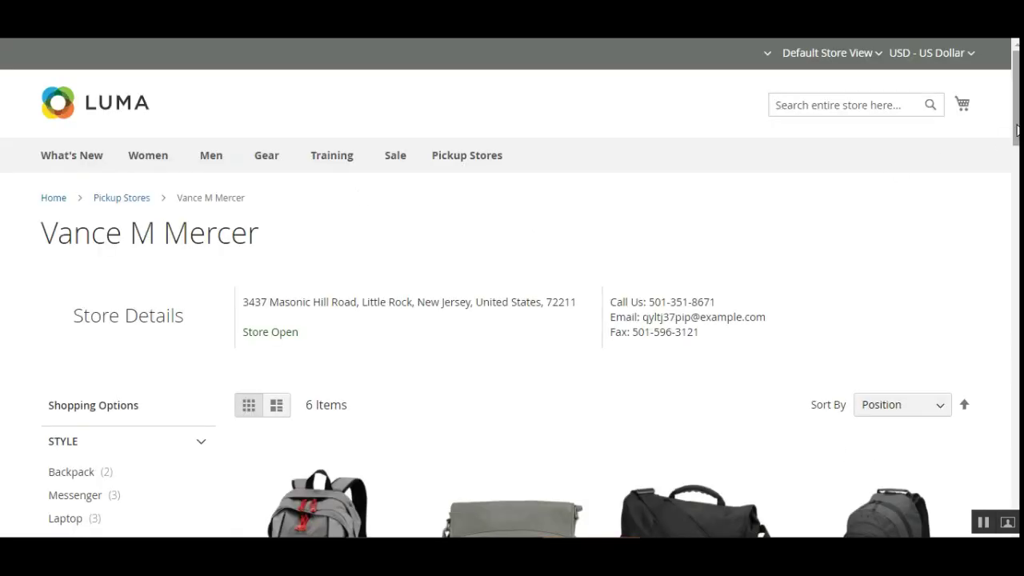
pyautogui.scroll(-2, 1016, 96)
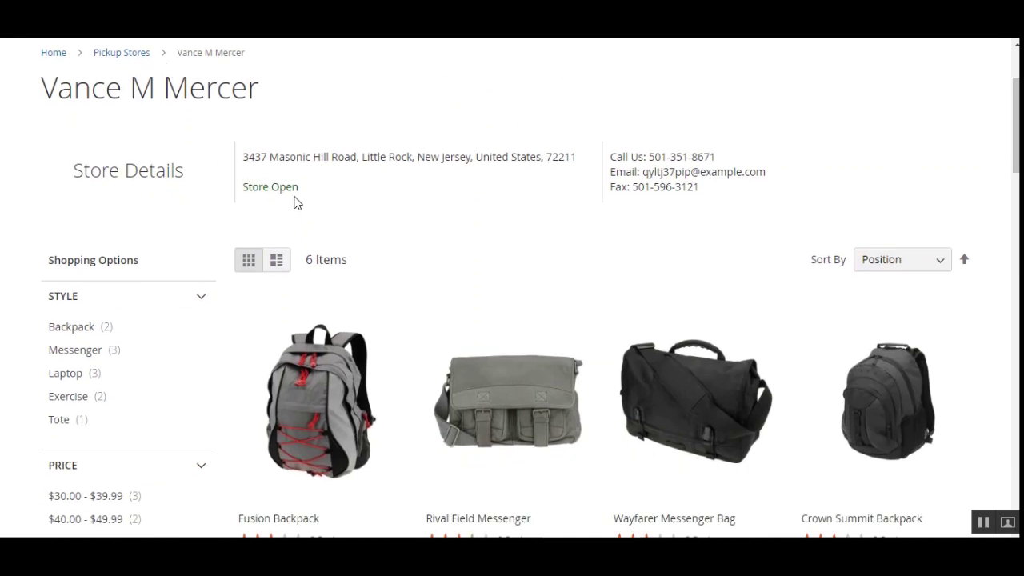
pyautogui.moveTo(258, 189); pyautogui.dragTo(290, 190)
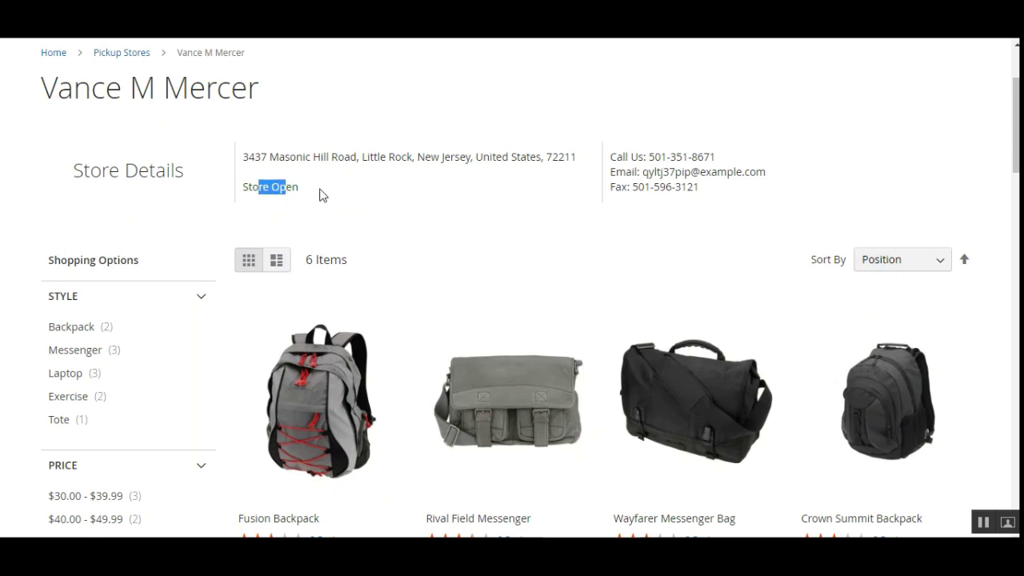
pyautogui.click(320, 194)
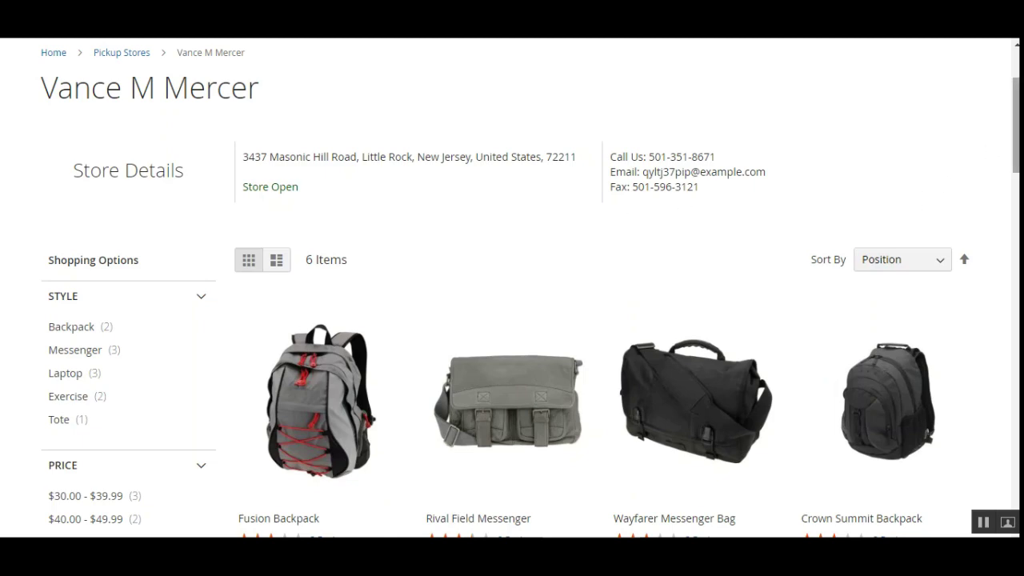
# Look through the pickup store's page, examining its available products, shopping filters and contact details
pyautogui.scroll(-5, 1016, 125)
pyautogui.scroll(4, 1016, 125)
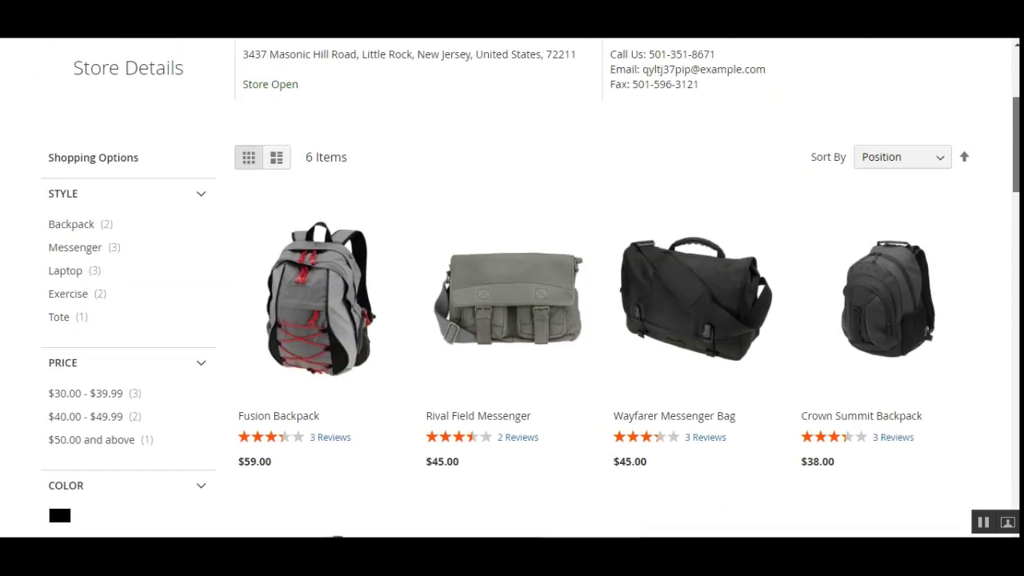
pyautogui.scroll(-4, 512, 288)
pyautogui.scroll(-6, 512, 288)
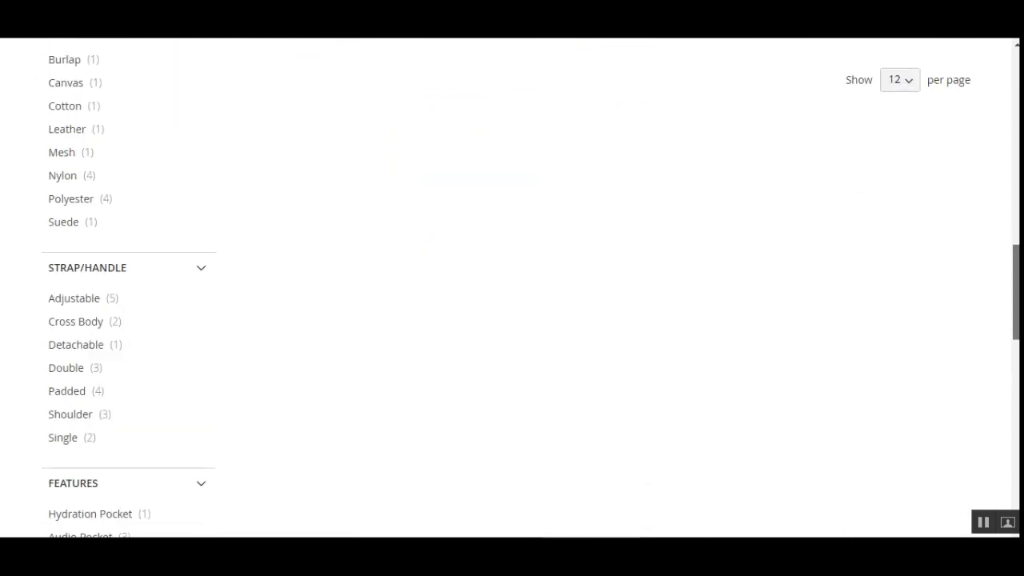
pyautogui.scroll(12, 1015, 124)
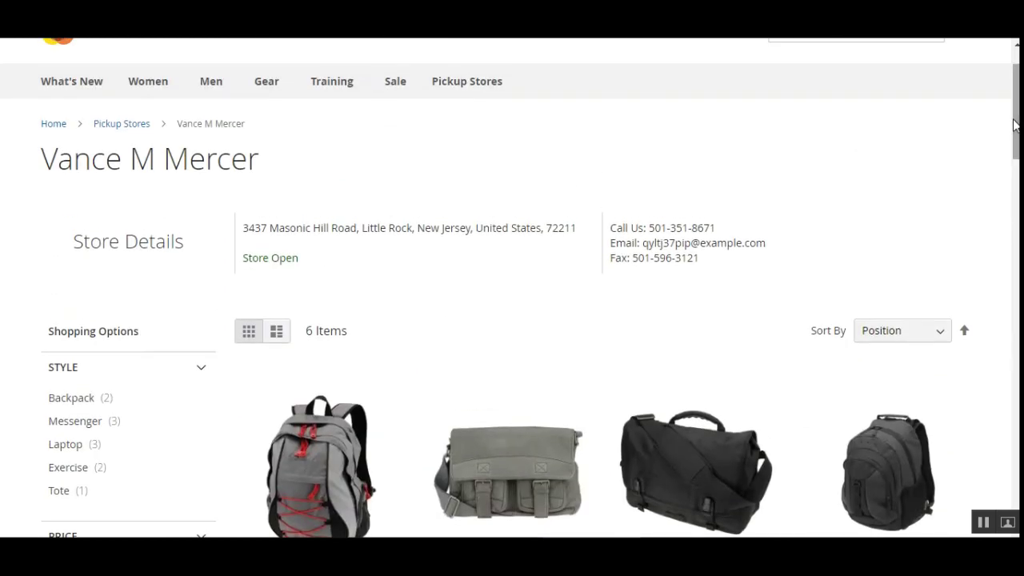
pyautogui.scroll(-2, 1016, 125)
pyautogui.scroll(4, 1016, 125)
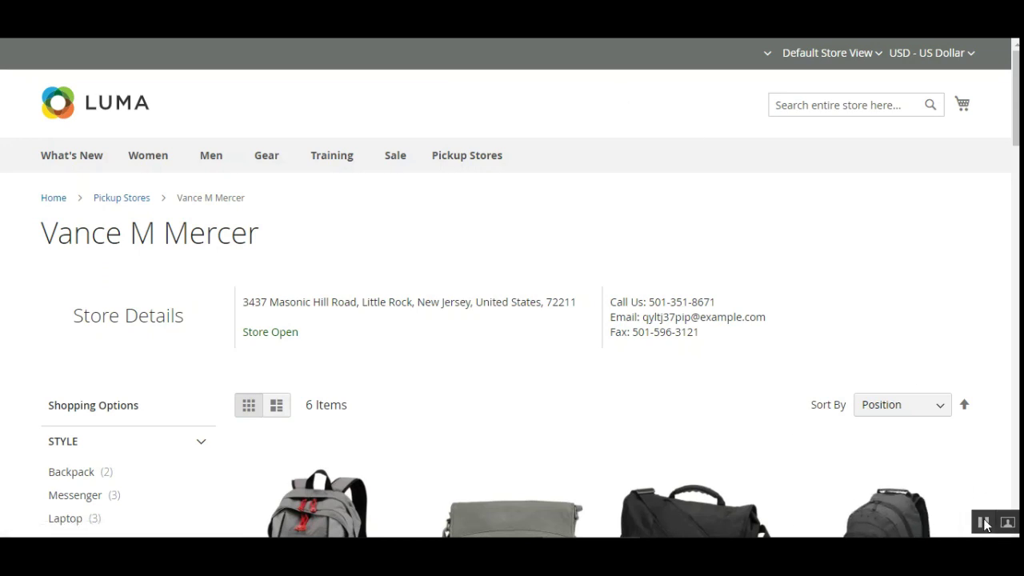
pyautogui.moveTo(517, 160)
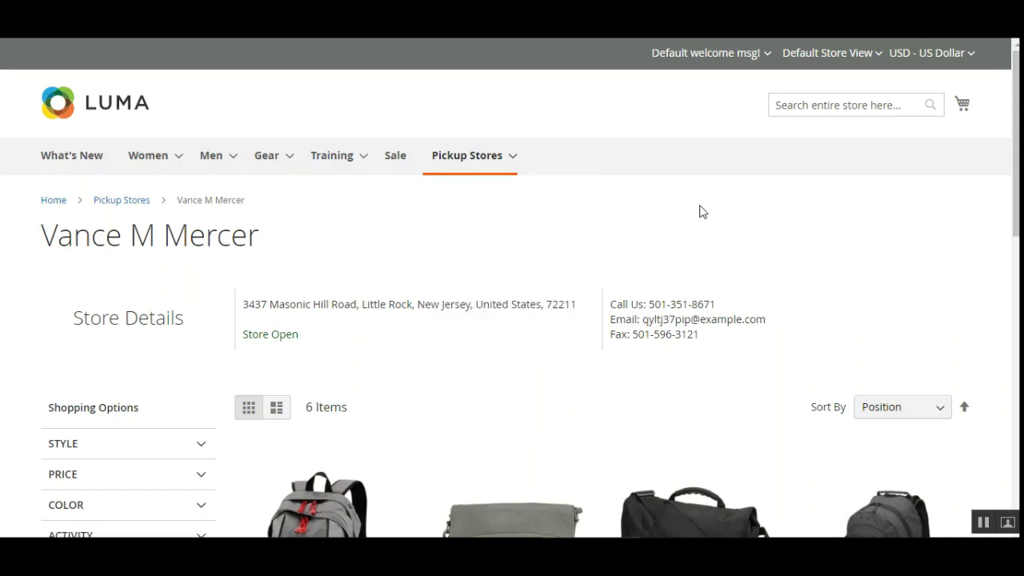
pyautogui.moveTo(1016, 192); pyautogui.dragTo(1016, 257)
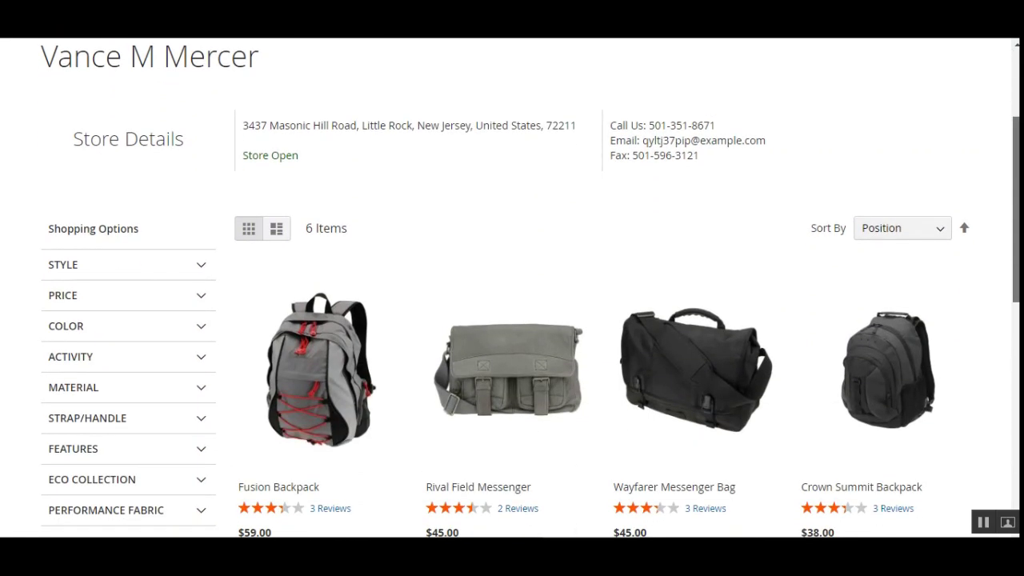
pyautogui.scroll(-2, 572, 191)
pyautogui.scroll(5, 572, 191)
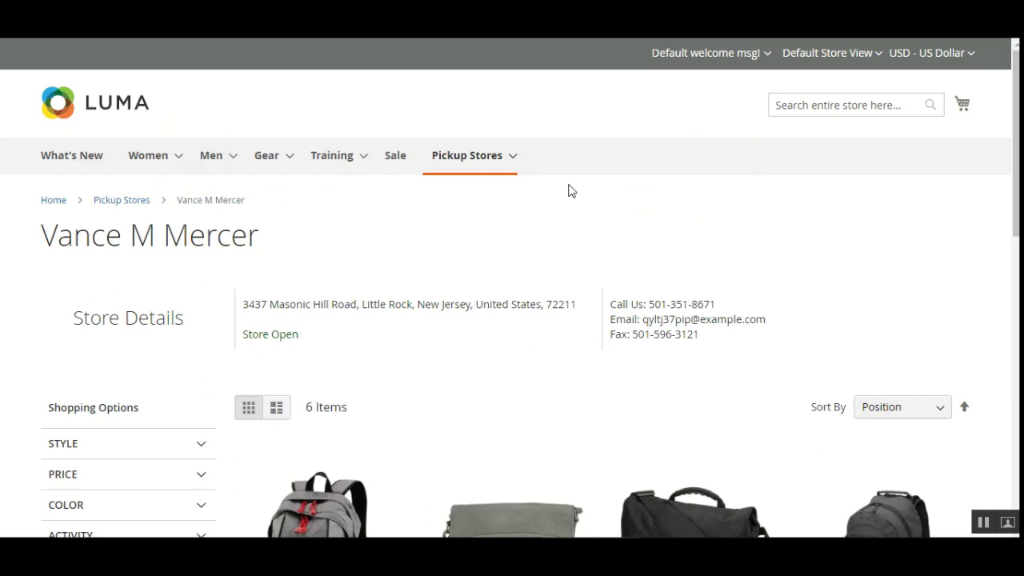
# Open the Pickup Stores overview page and review its manual location and address search options
pyautogui.moveTo(469, 156)
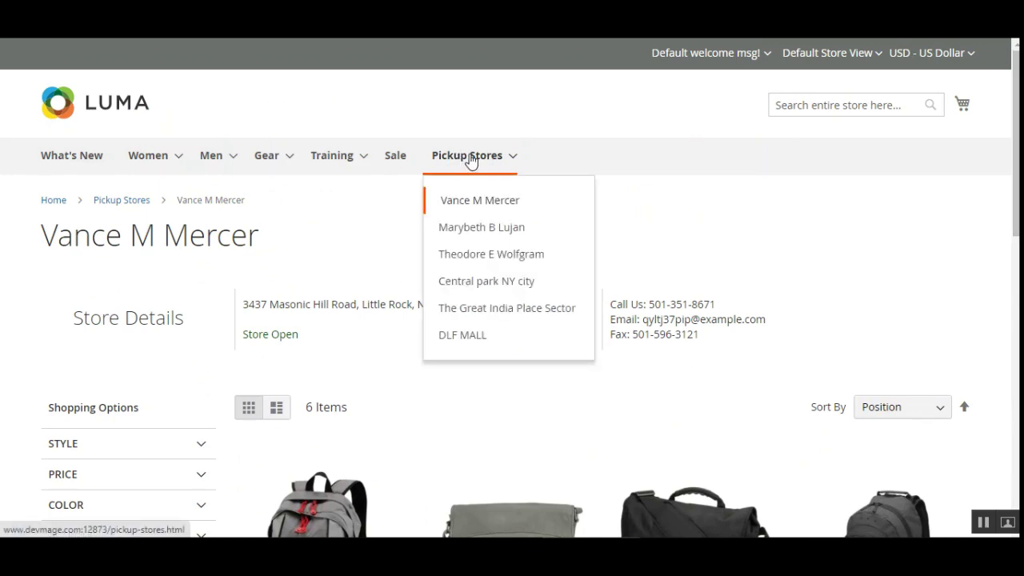
pyautogui.click(470, 160)
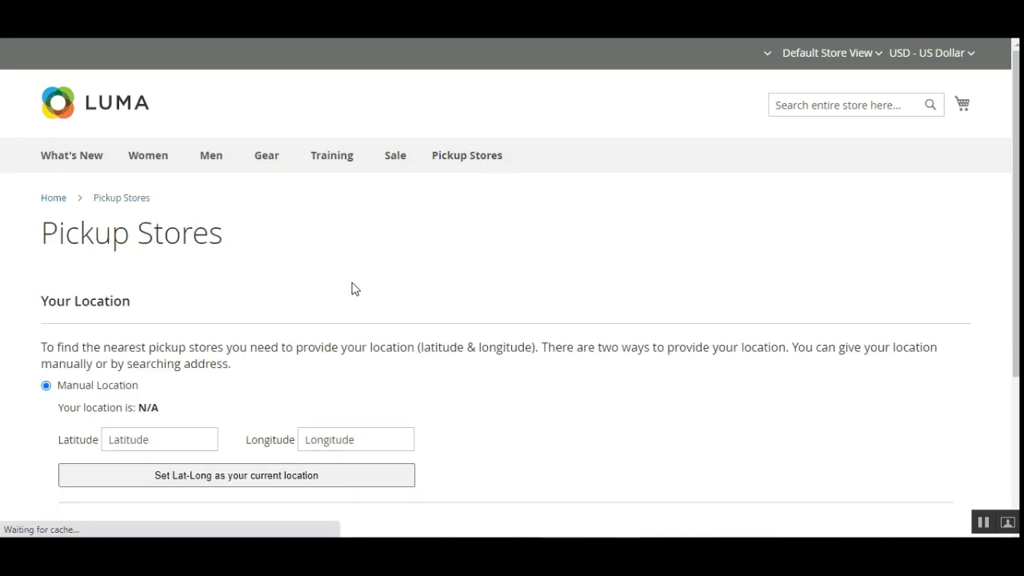
pyautogui.scroll(-3, 354, 298)
pyautogui.scroll(2, 354, 298)
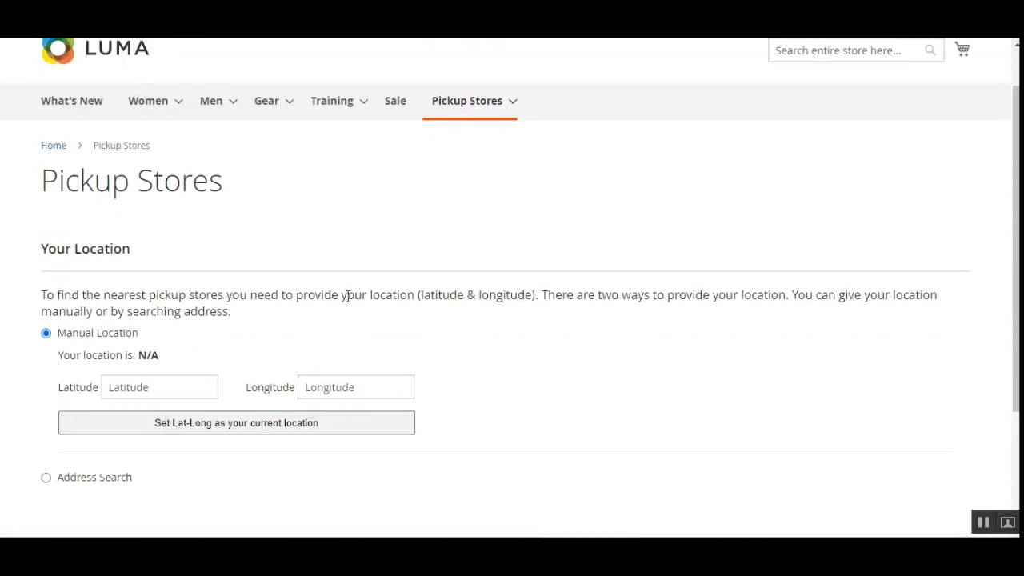
pyautogui.scroll(-2, 126, 264)
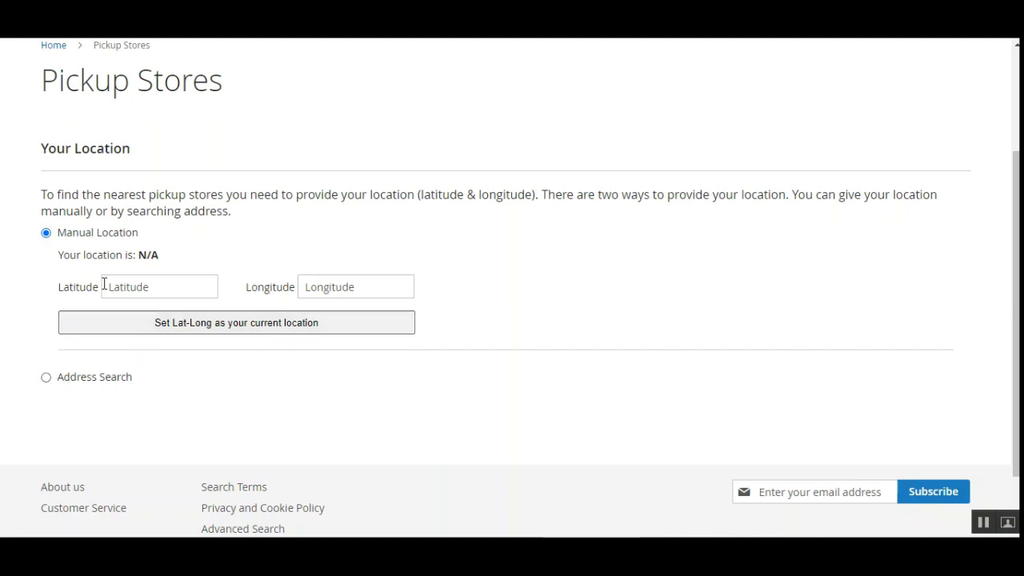
pyautogui.scroll(3, 572, 285)
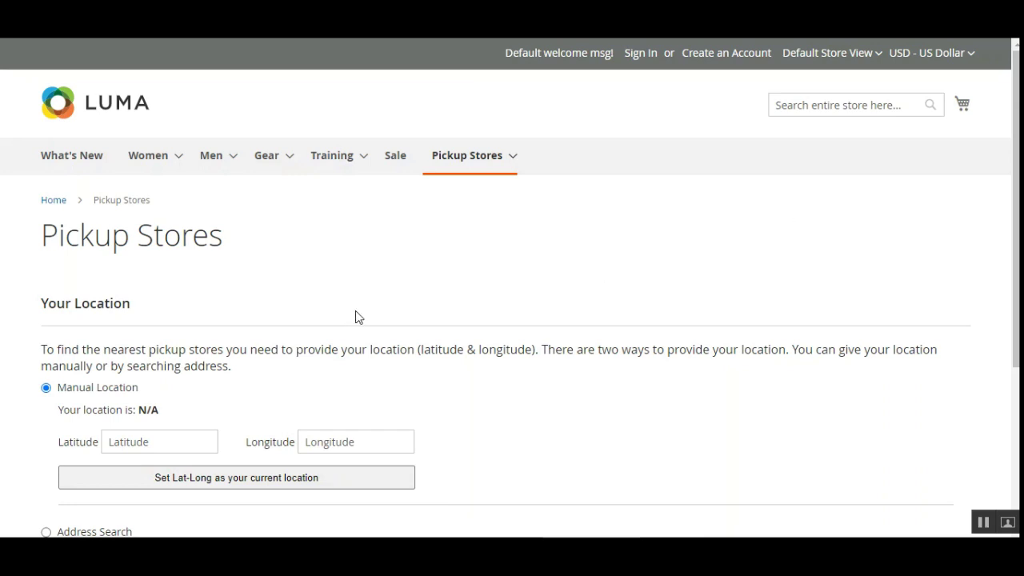
pyautogui.scroll(-4, 813, 222)
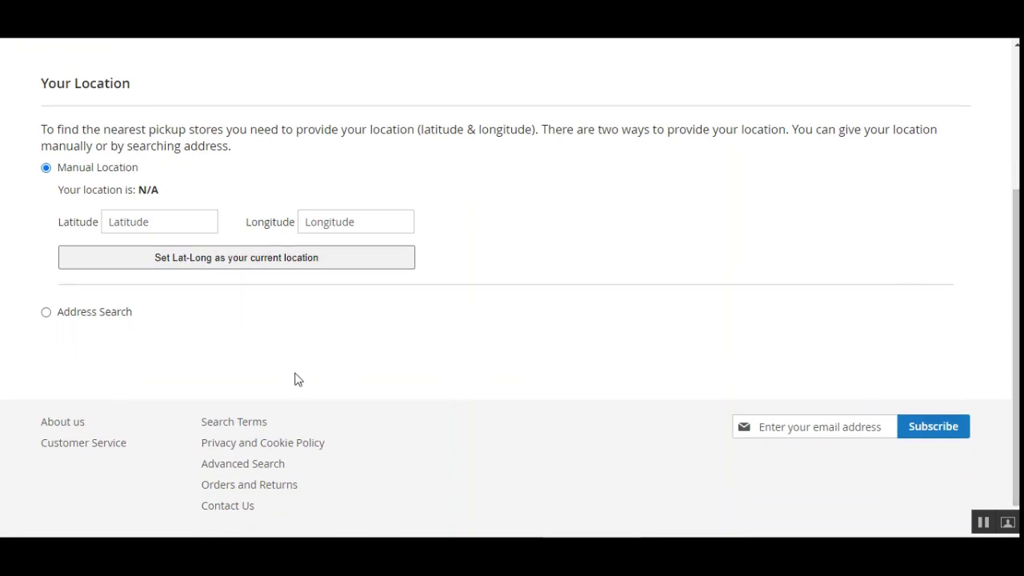
# Set latitude 28.3383 and longitude 77.6078 as the current location for finding pickup stores
pyautogui.scroll(4, 801, 330)
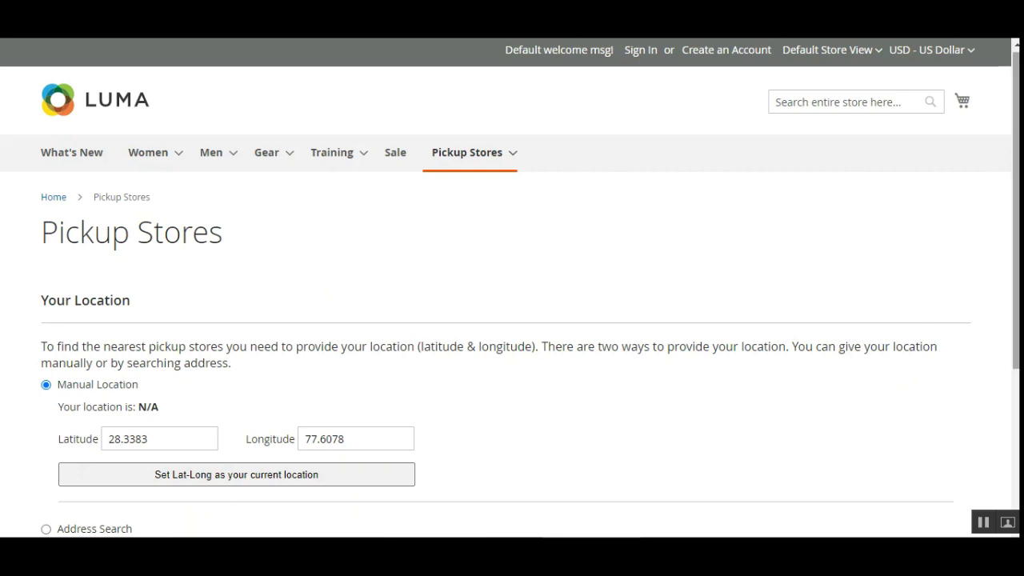
pyautogui.scroll(-2, 1016, 240)
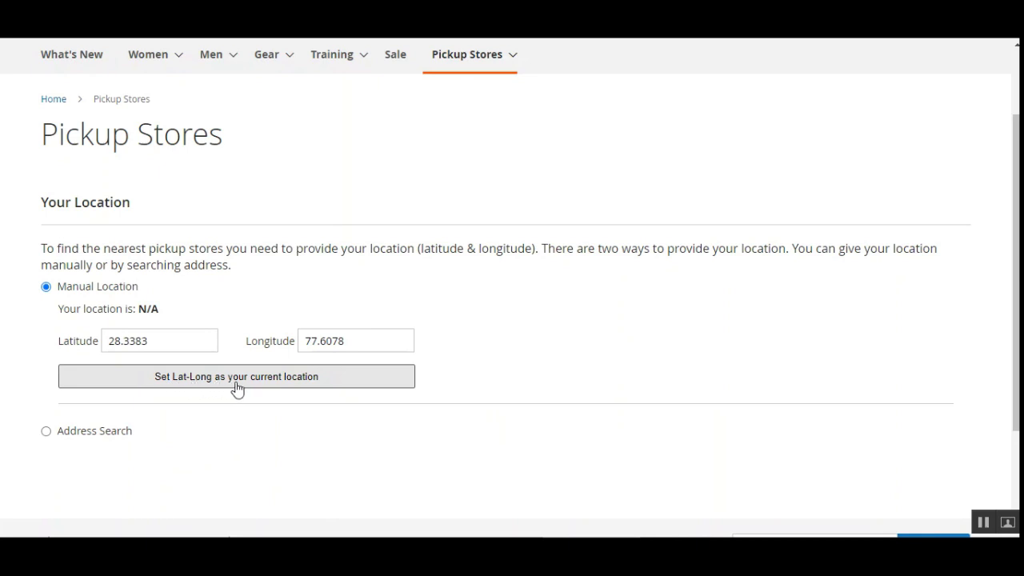
pyautogui.click(320, 376)
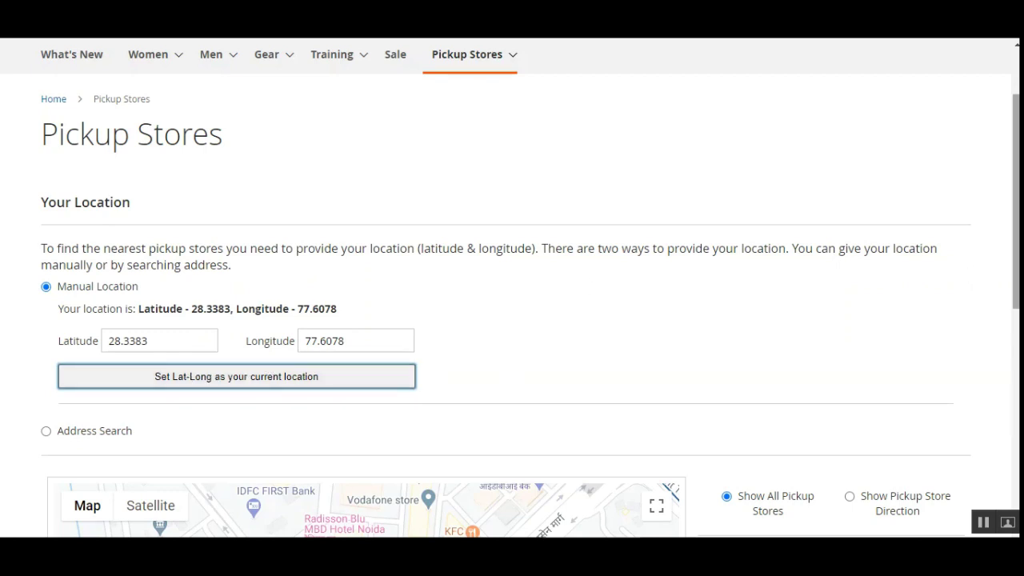
# Review the pickup stores on the map, switch to pickup store directions and show the route to DLF MALL
pyautogui.moveTo(1016, 200); pyautogui.dragTo(1016, 222)
pyautogui.scroll(-2, 512, 320)
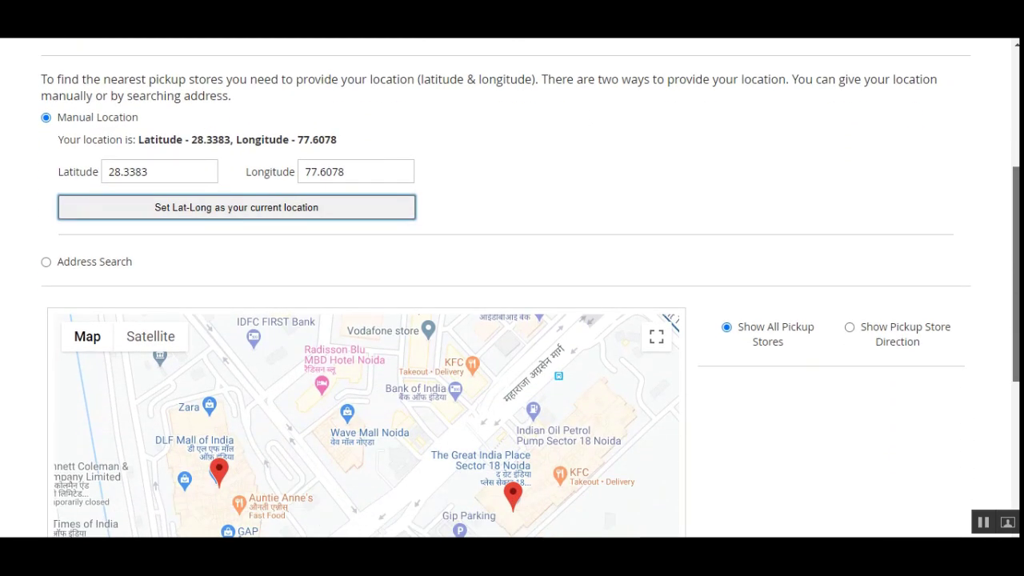
pyautogui.scroll(-2, 512, 320)
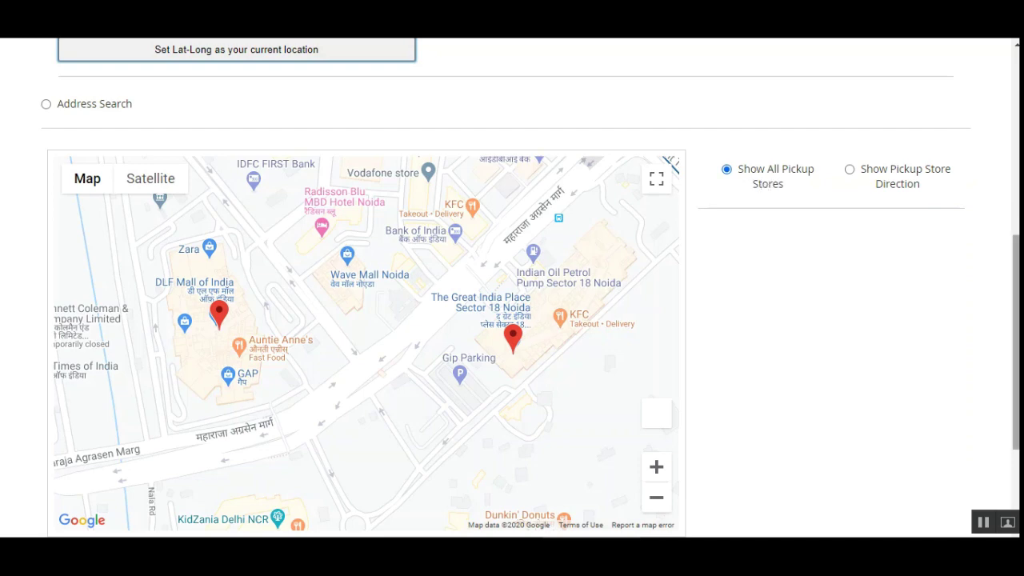
pyautogui.scroll(5, 512, 288)
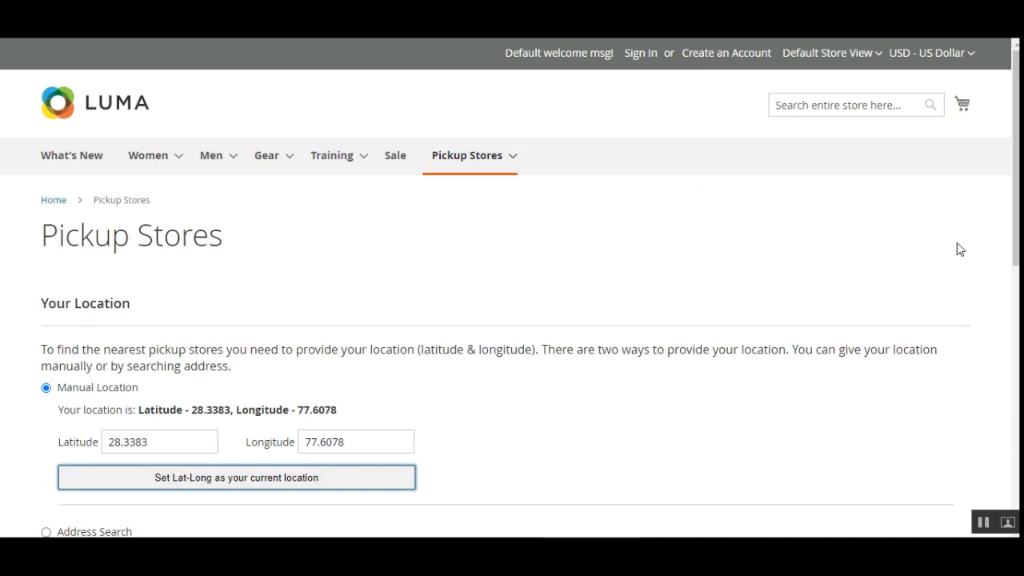
pyautogui.scroll(-4, 980, 186)
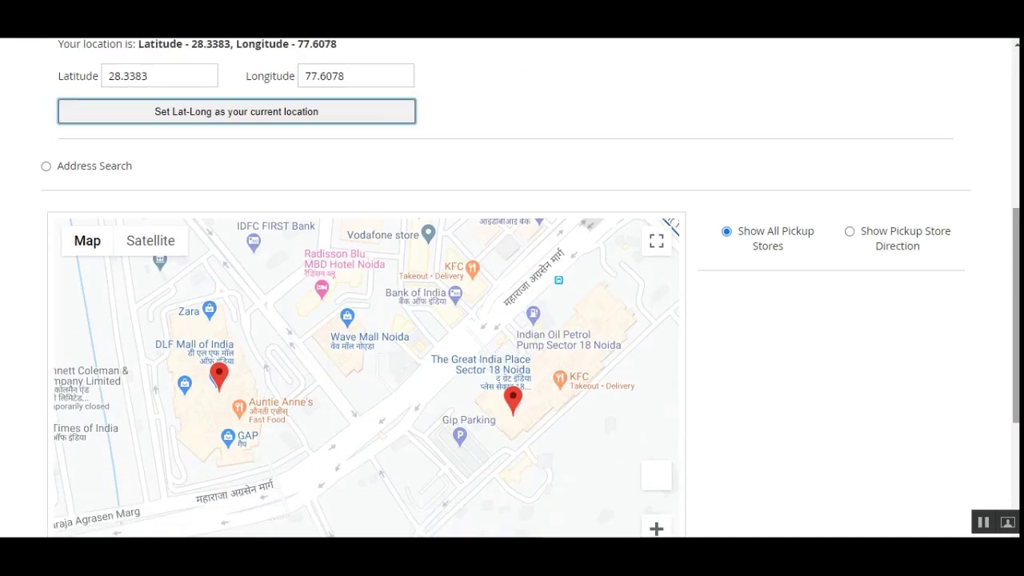
pyautogui.scroll(-2, 512, 320)
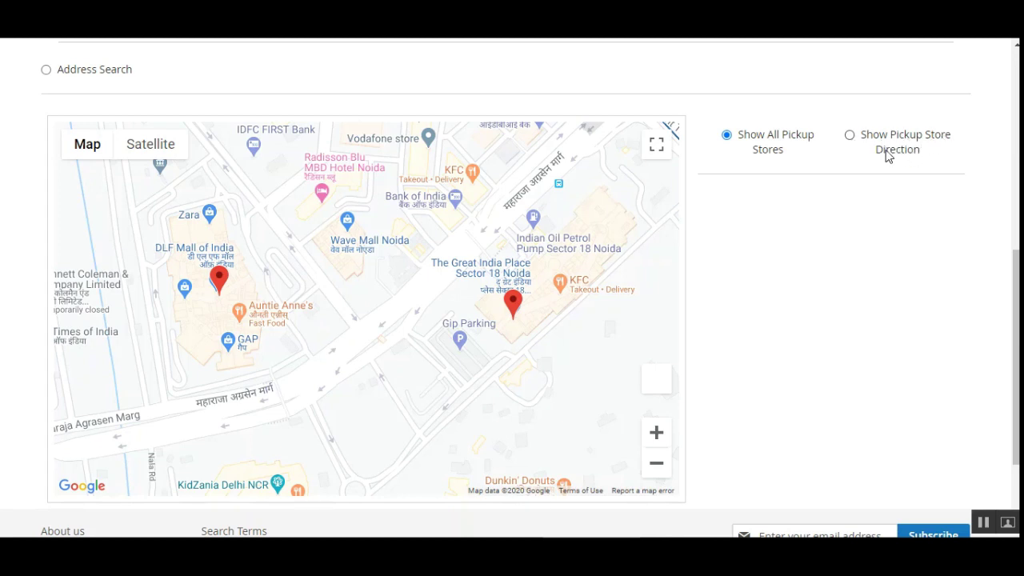
pyautogui.click(850, 138)
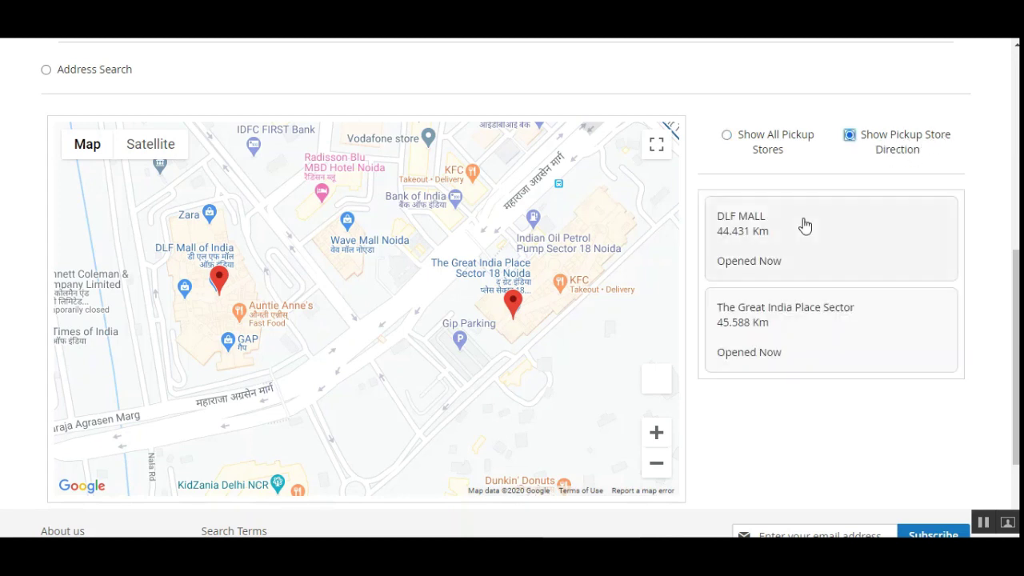
pyautogui.click(768, 364)
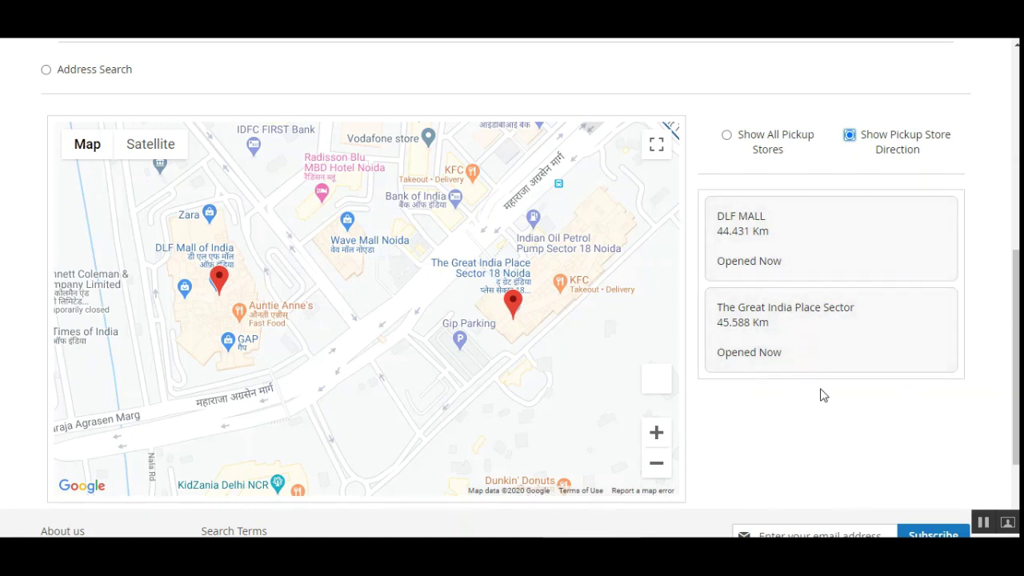
pyautogui.click(824, 233)
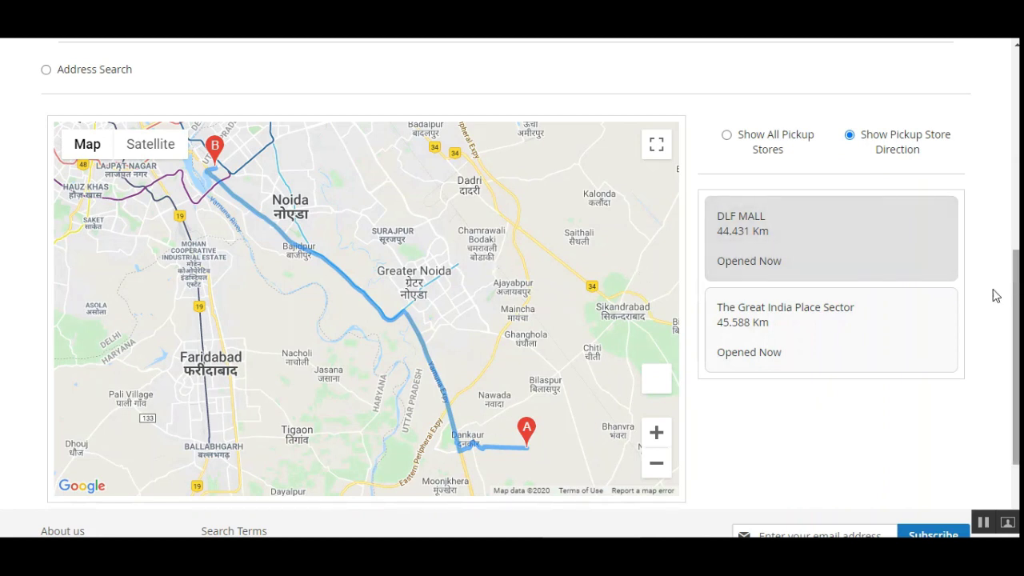
# Return the map to all pickup stores, then show the directions to The Great India Place Sector store
pyautogui.click(726, 135)
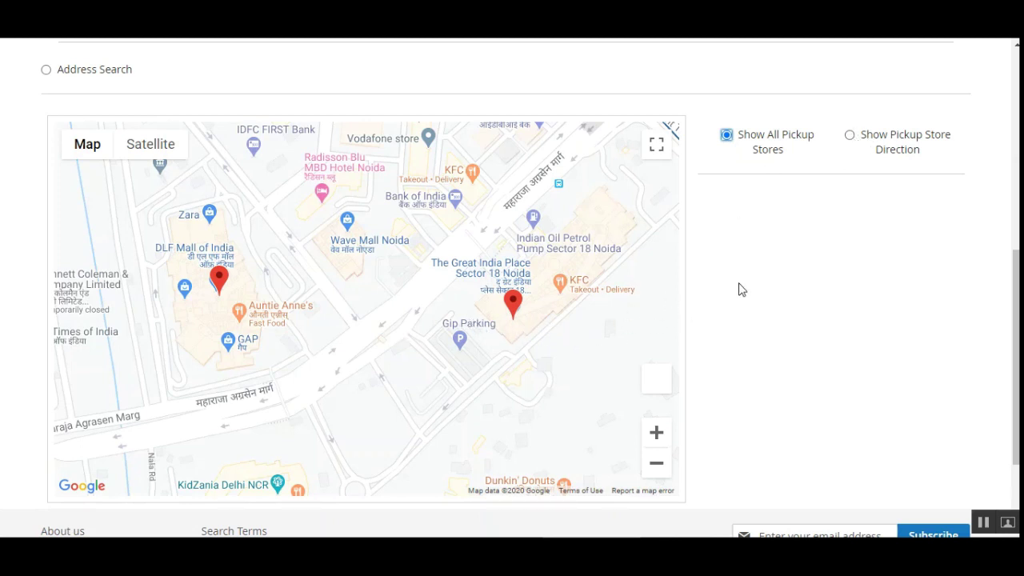
pyautogui.click(852, 138)
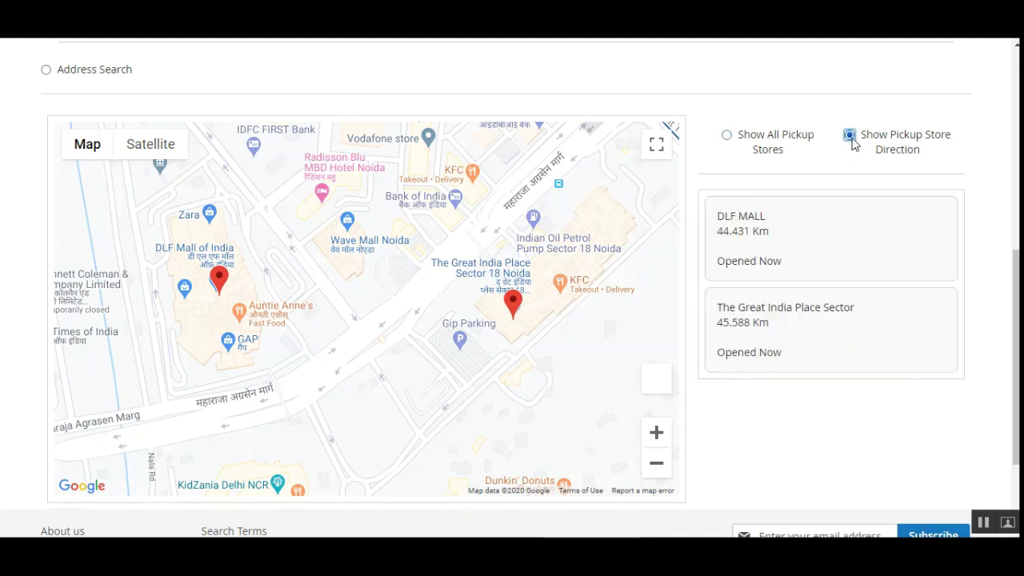
pyautogui.click(785, 353)
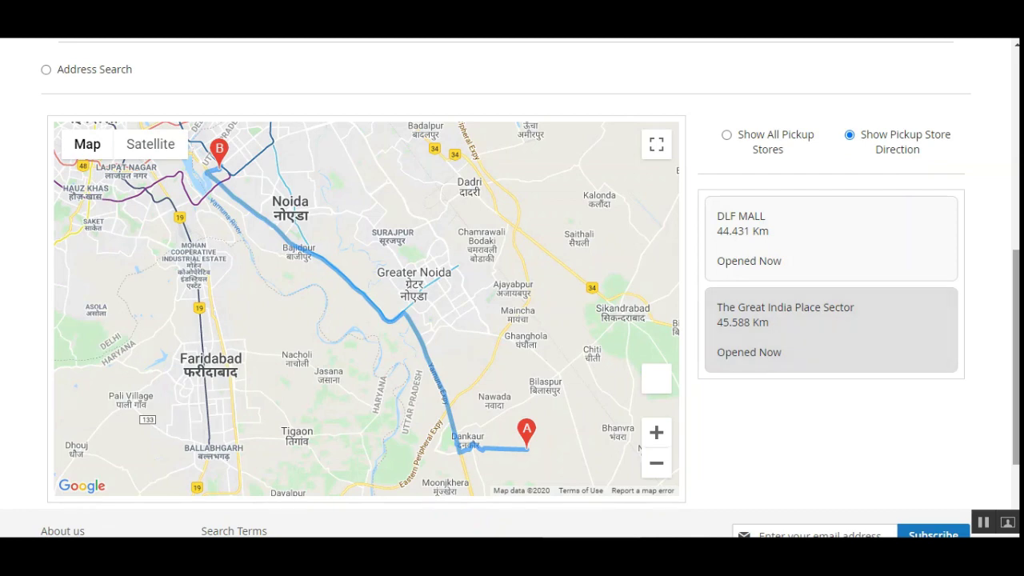
pyautogui.scroll(-1, 1016, 360)
pyautogui.scroll(-1, 512, 320)
pyautogui.scroll(6, 512, 320)
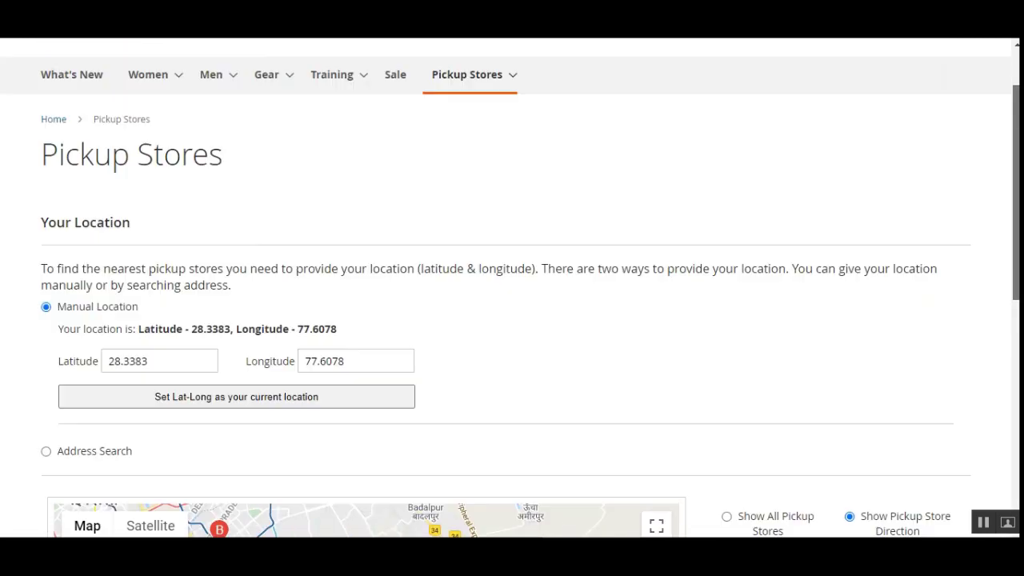
# Switch the location option to Address Search and set the location to Noida, Uttar Pradesh, India
pyautogui.scroll(-1, 346, 336)
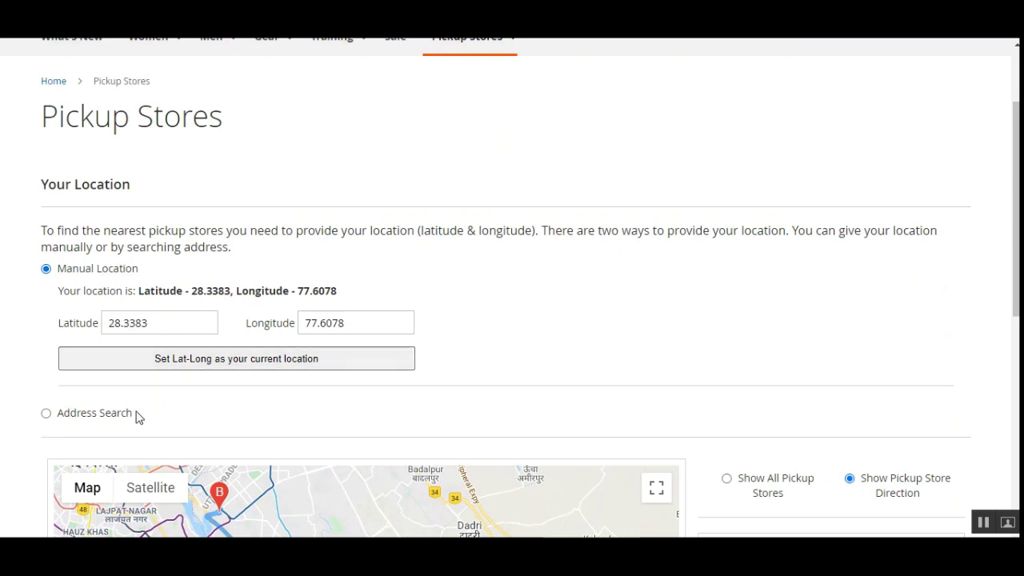
pyautogui.click(45, 413)
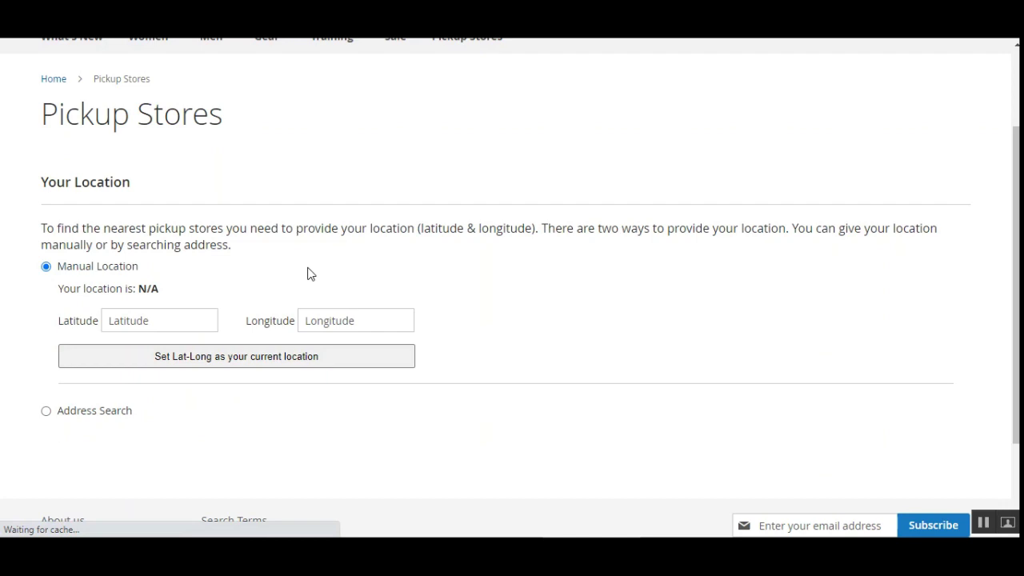
pyautogui.scroll(-3, 310, 273)
pyautogui.click(45, 283)
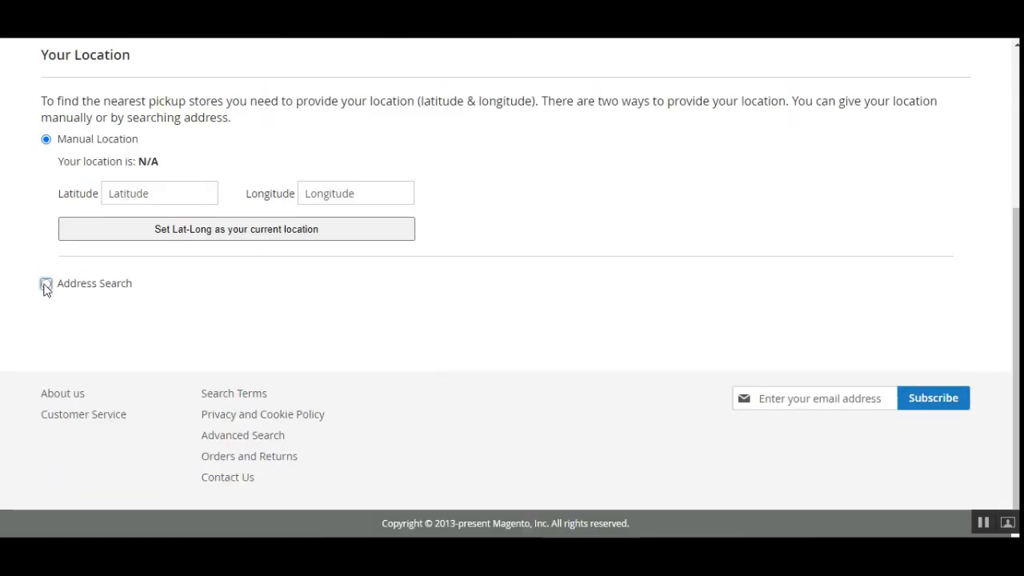
pyautogui.click(158, 248)
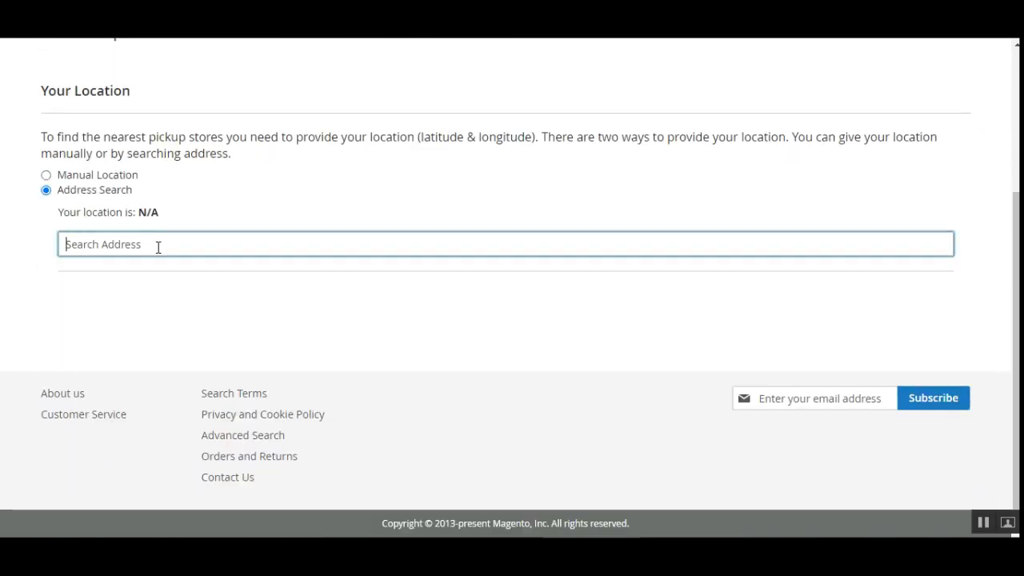
pyautogui.write('noida')
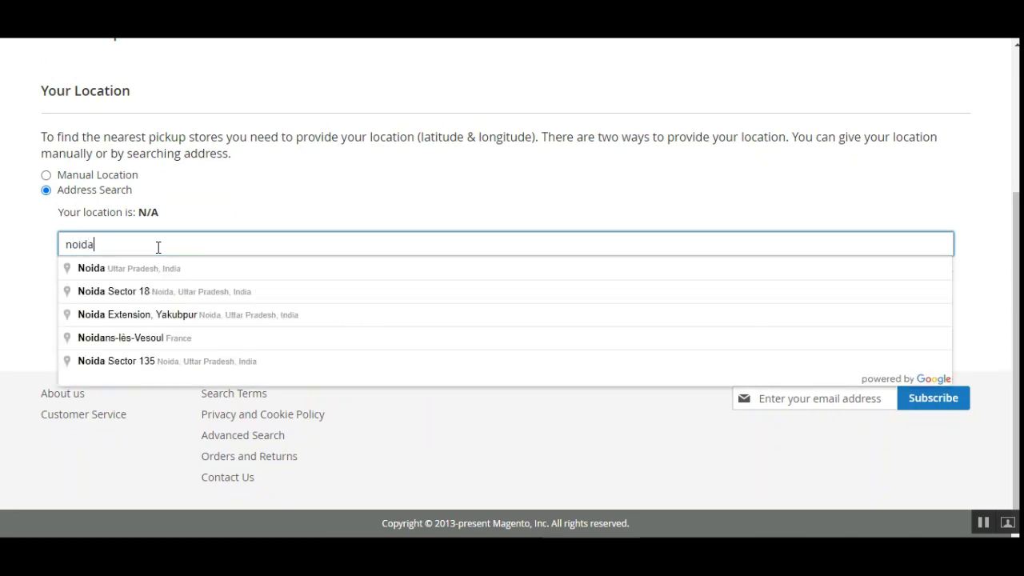
pyautogui.click(168, 273)
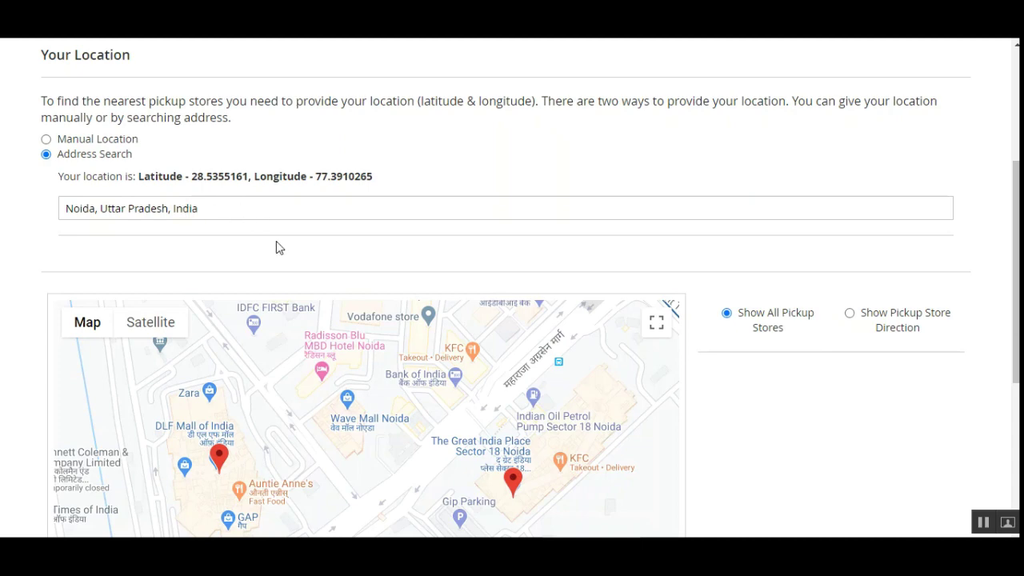
# Switch the map to pickup store directions and show the route from Noida to The Great India Place Sector
pyautogui.scroll(-1, 1016, 240)
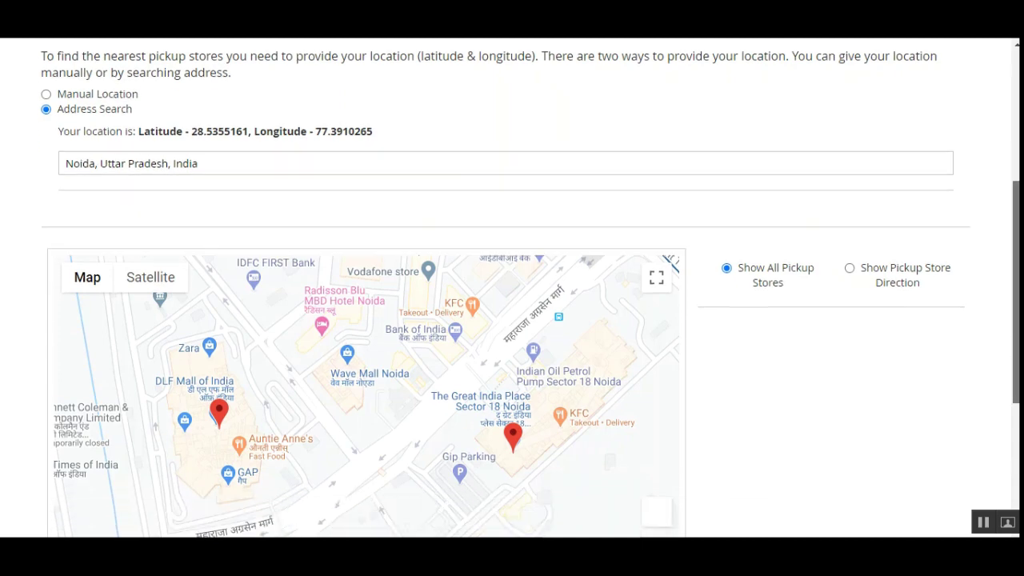
pyautogui.scroll(-2, 1016, 240)
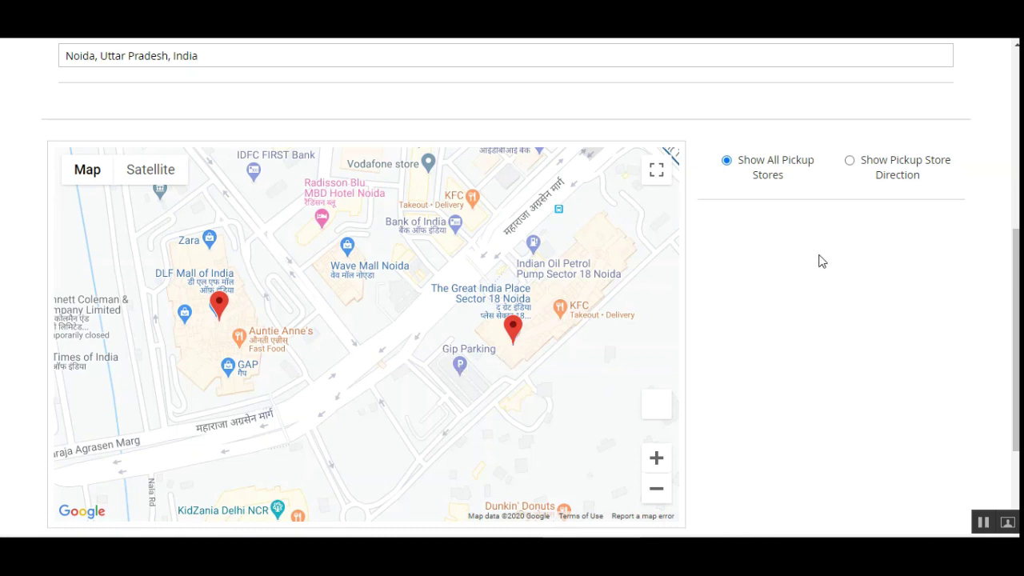
pyautogui.click(850, 161)
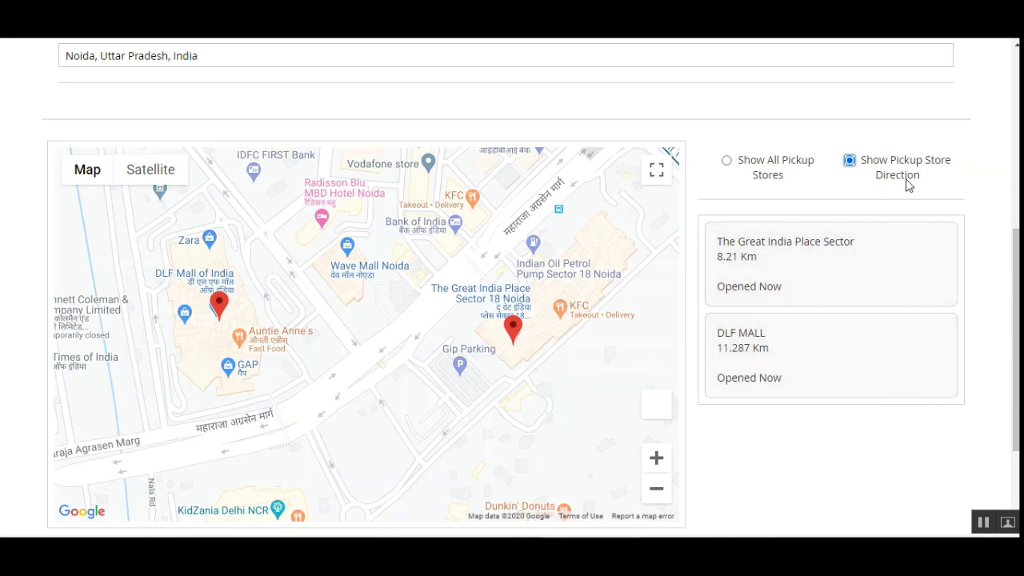
pyautogui.click(807, 272)
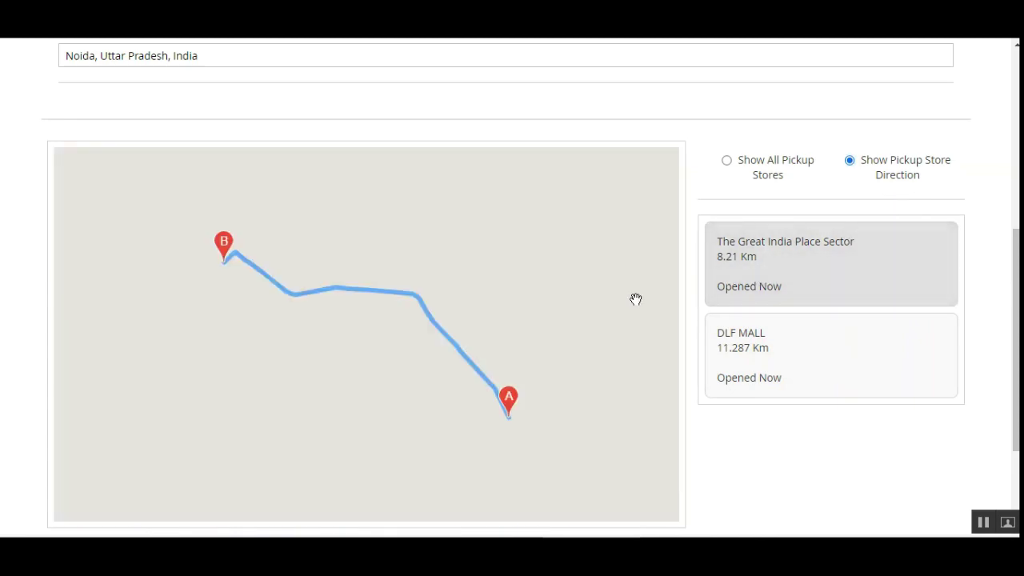
pyautogui.scroll(-1, 832, 288)
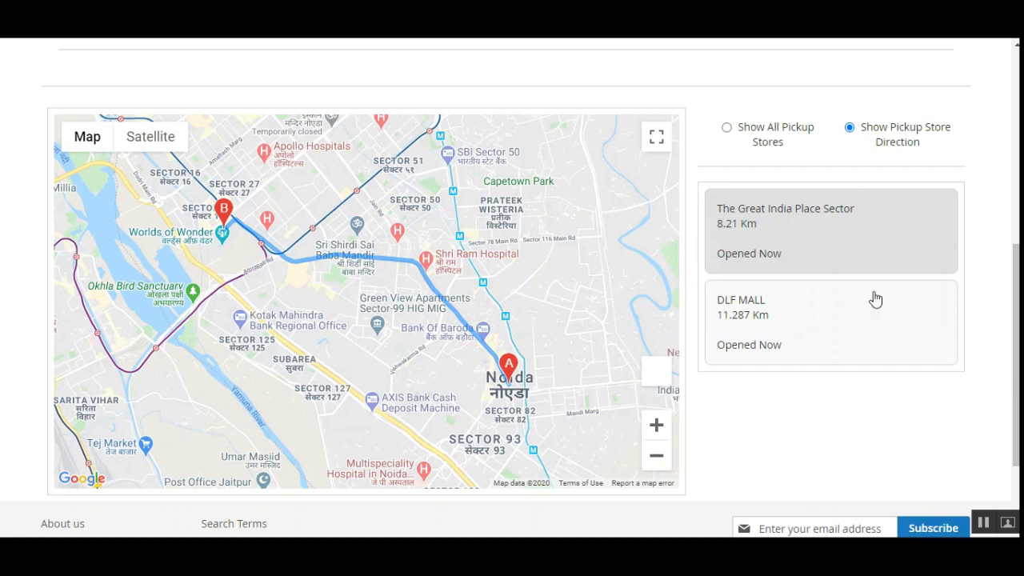
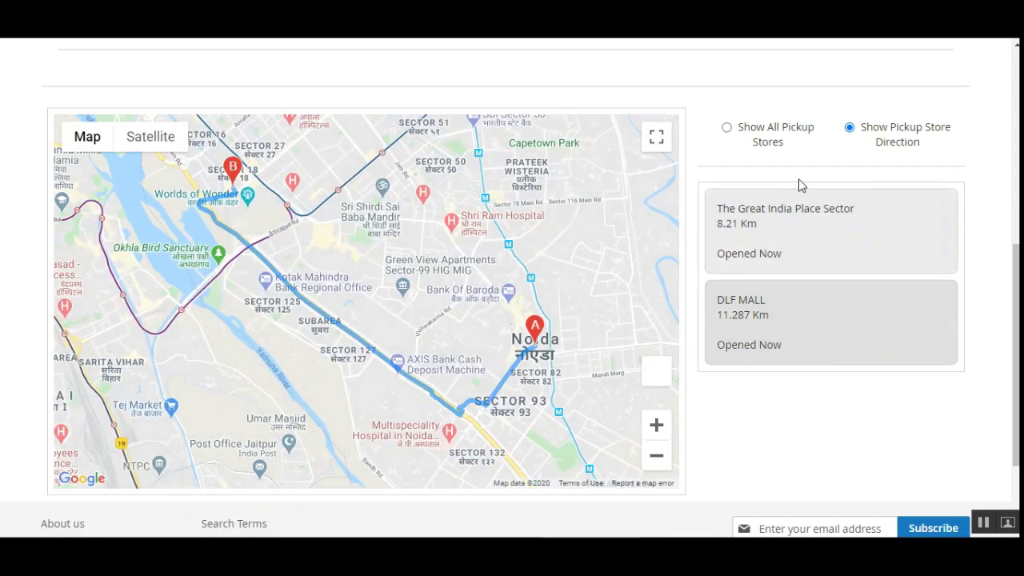
# Set the map back to showing all pickup stores and return to the beginning of the page
pyautogui.click(726, 128)
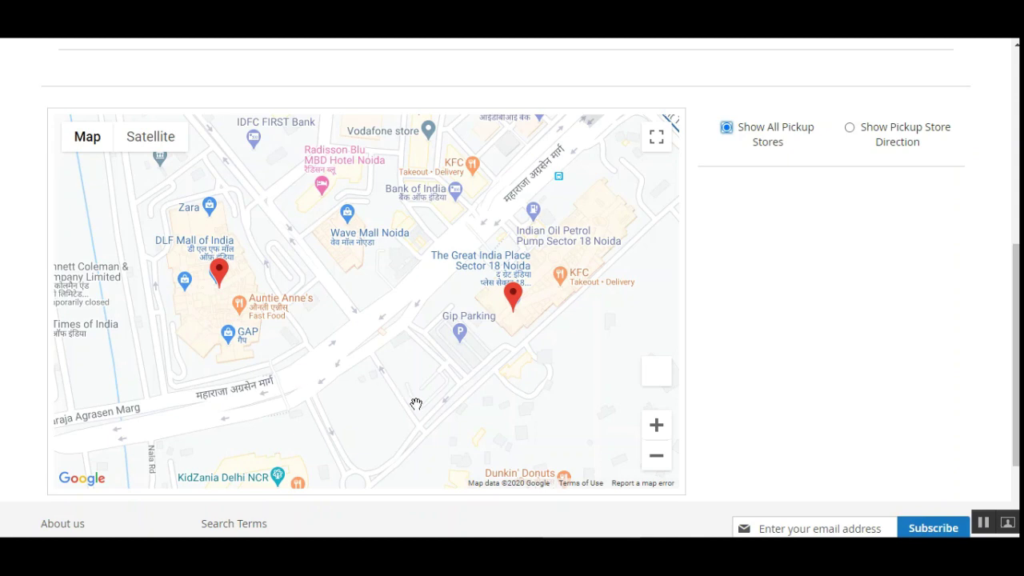
pyautogui.scroll(3, 1016, 360)
pyautogui.scroll(4, 512, 288)
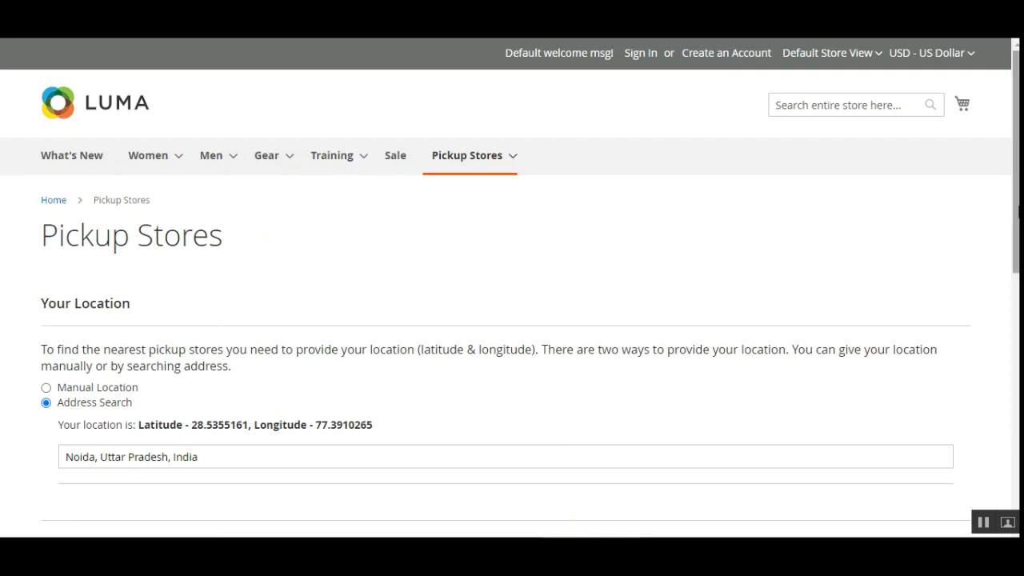
pyautogui.click(984, 524)
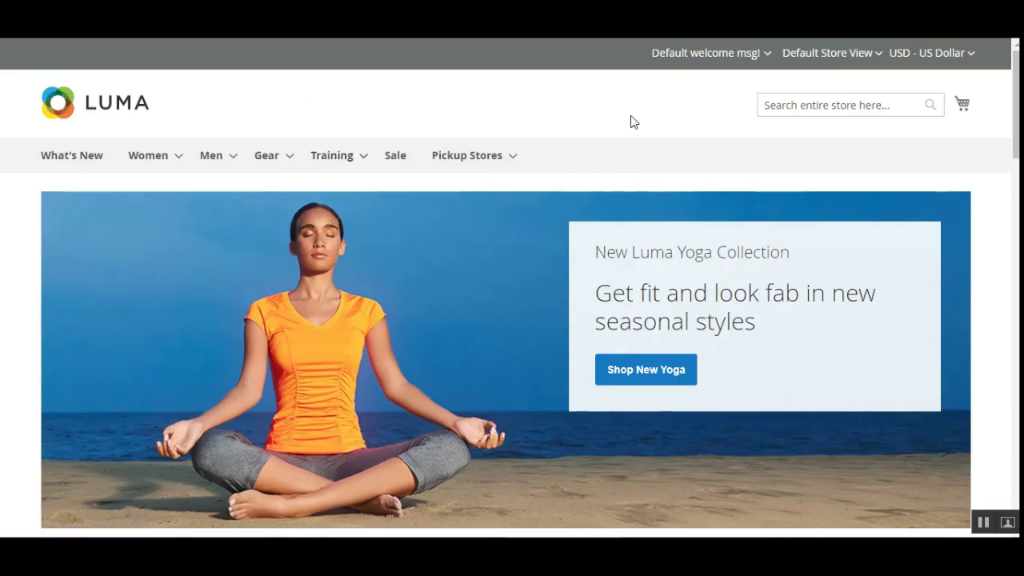
# Open the DLF MALL pickup store page and review its address, opening status and contact details
pyautogui.moveTo(492, 162)
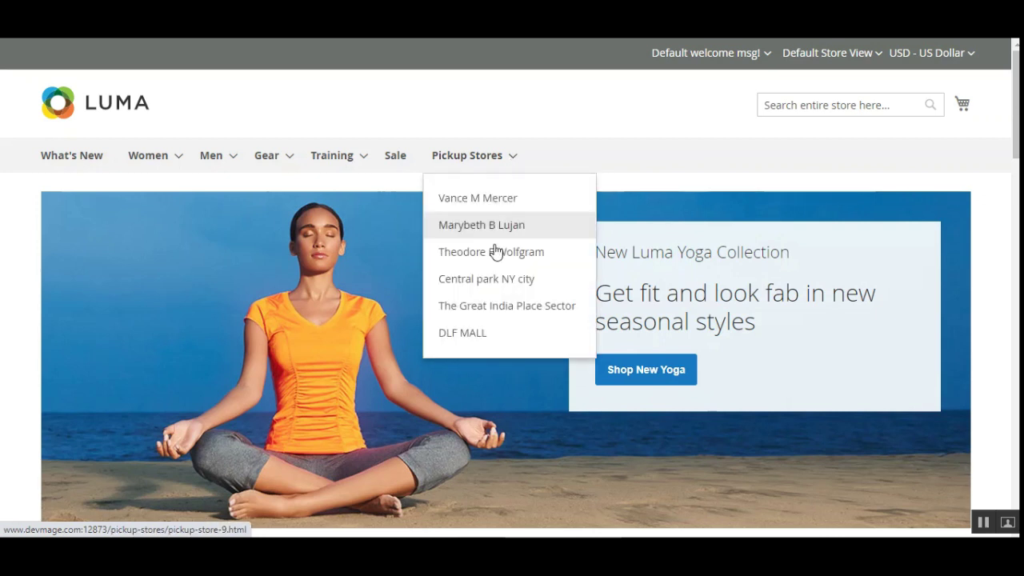
pyautogui.click(489, 333)
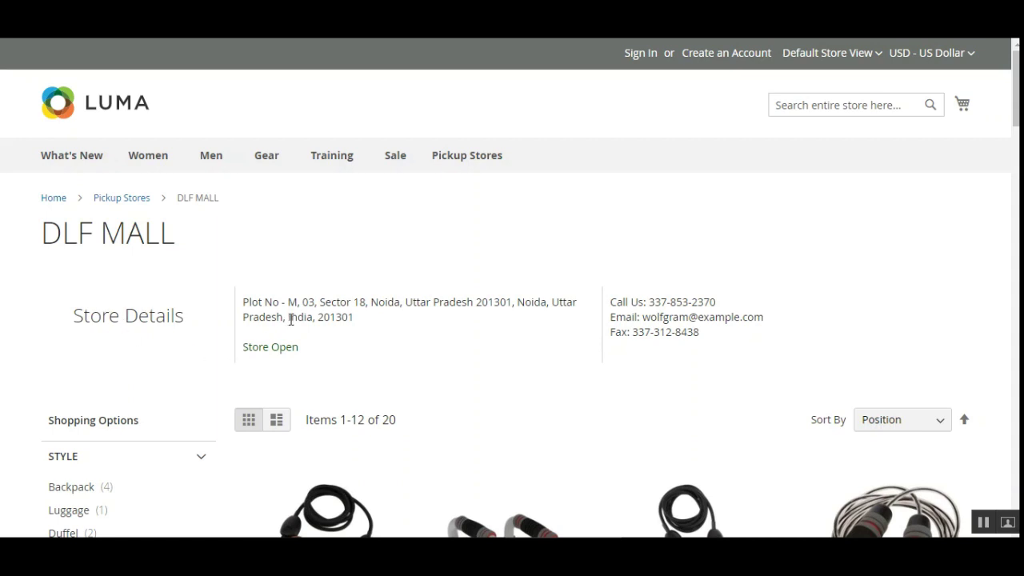
pyautogui.moveTo(251, 349); pyautogui.dragTo(286, 349)
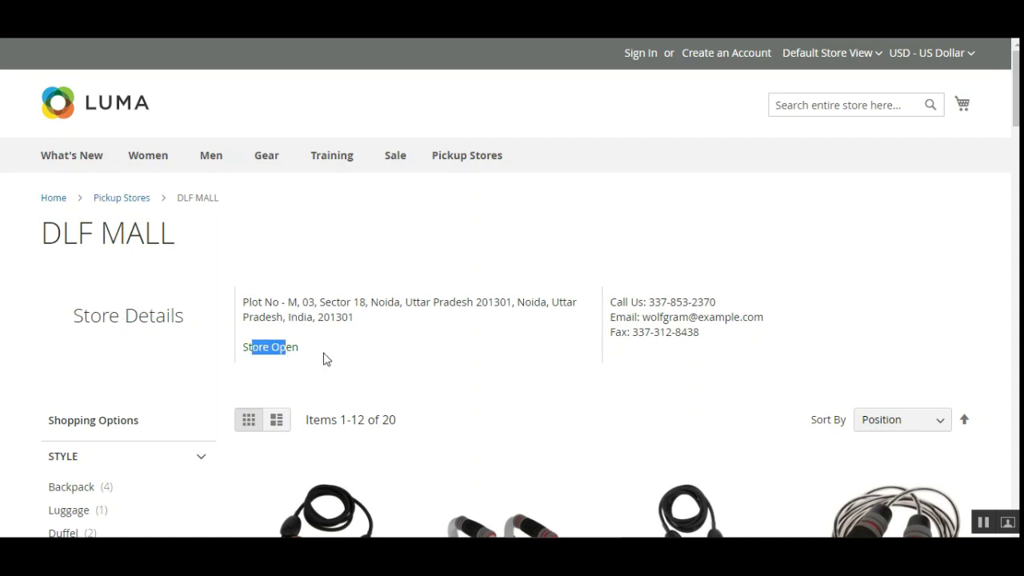
pyautogui.moveTo(617, 303); pyautogui.dragTo(685, 336)
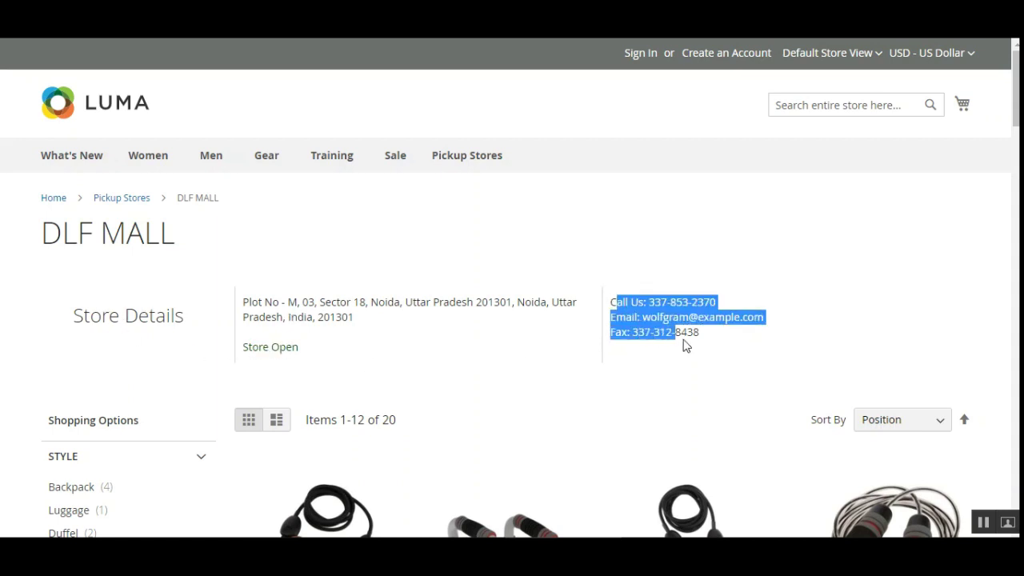
pyautogui.click(656, 370)
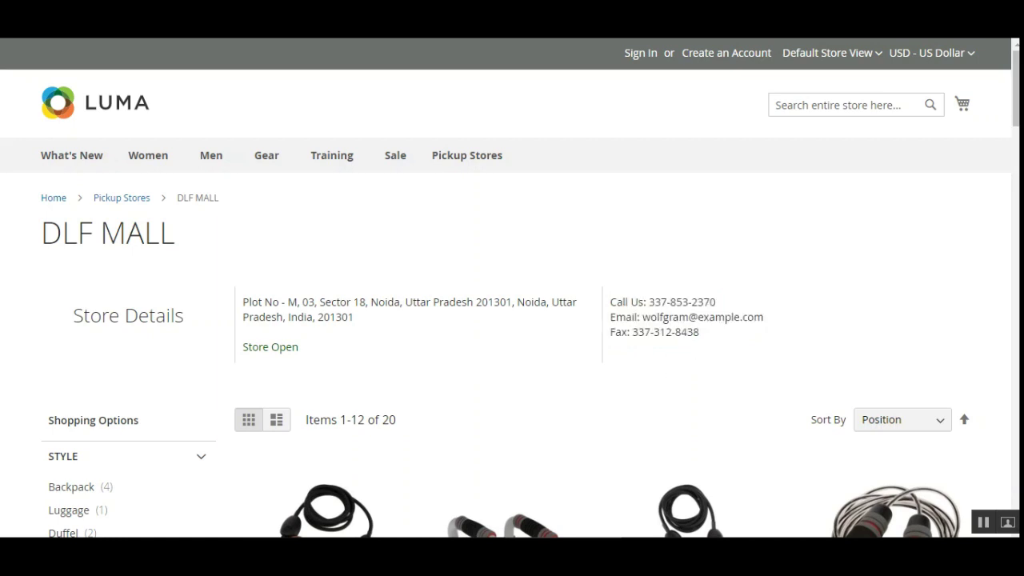
# Show 24 products per page in the DLF MALL store and add the Fusion Backpack to the cart
pyautogui.moveTo(1017, 100); pyautogui.dragTo(1013, 276)
pyautogui.click(906, 254)
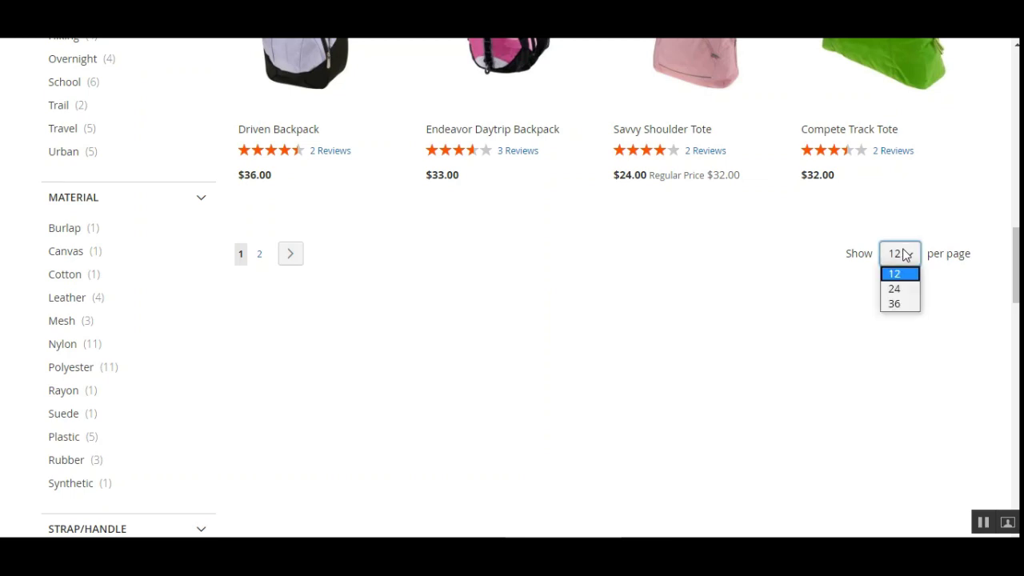
pyautogui.click(901, 289)
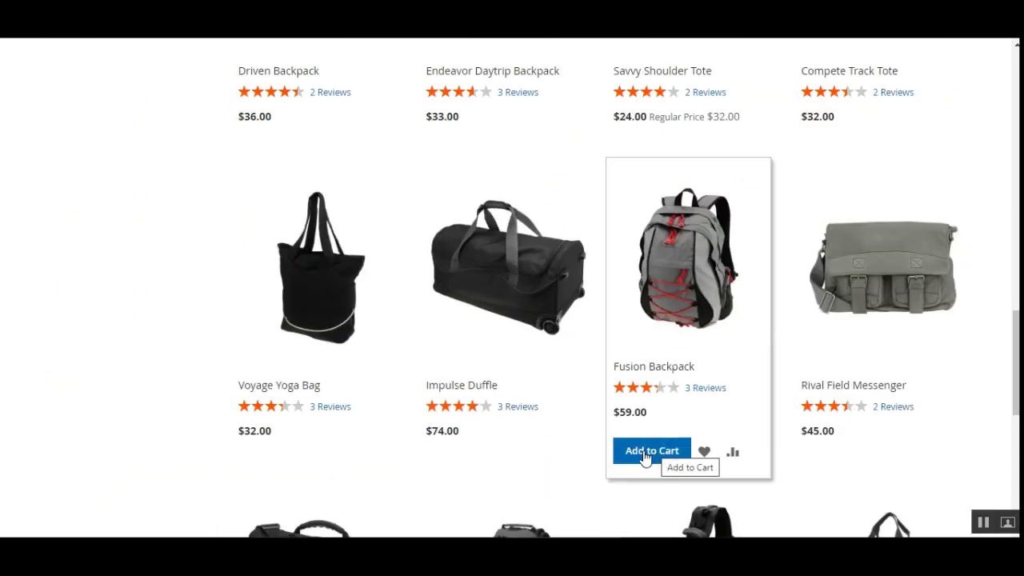
pyautogui.click(652, 450)
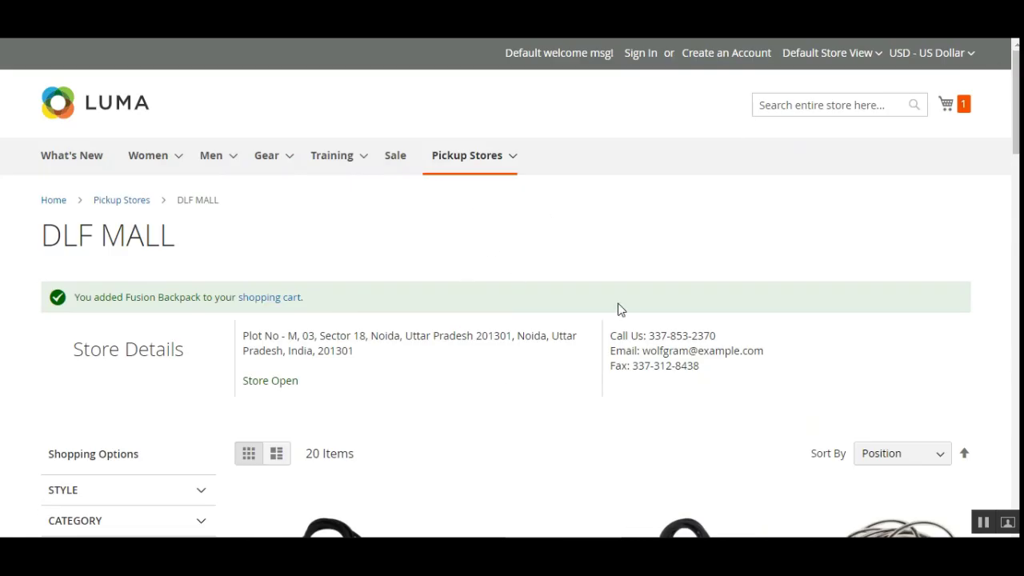
# Proceed to checkout from the cart and sign in with the saved customer e-mail address and account password
pyautogui.click(964, 110)
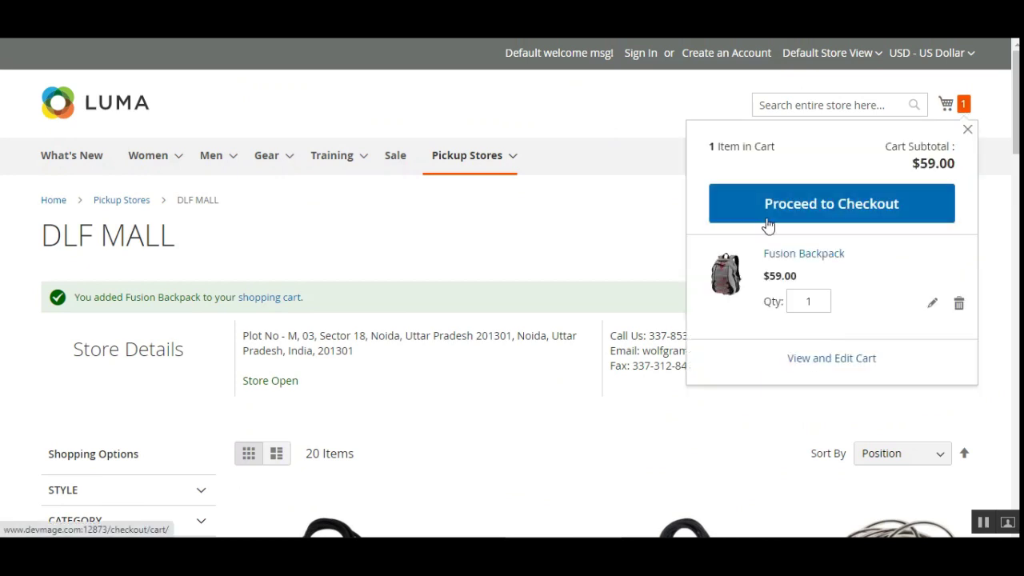
pyautogui.click(850, 203)
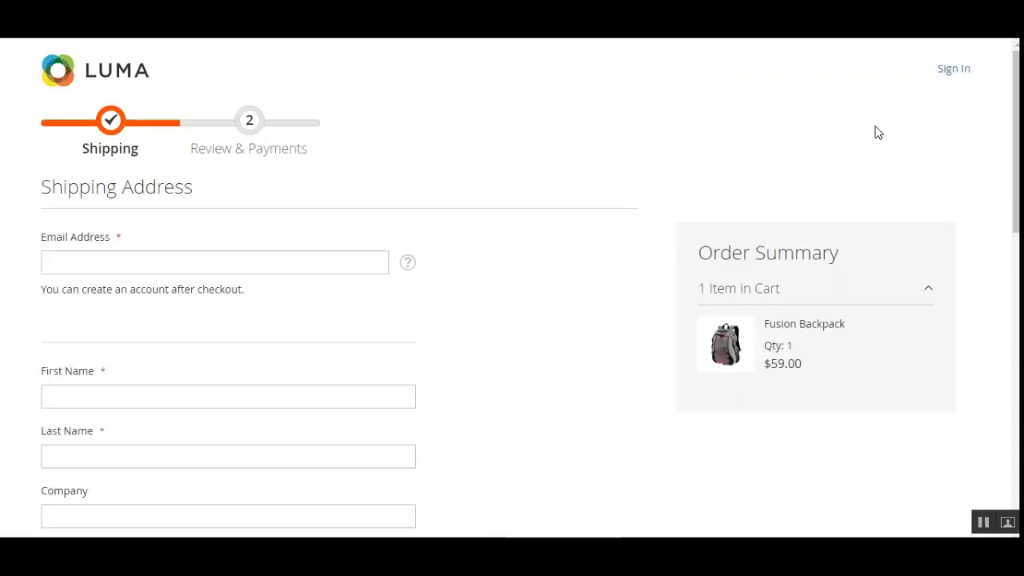
pyautogui.click(956, 70)
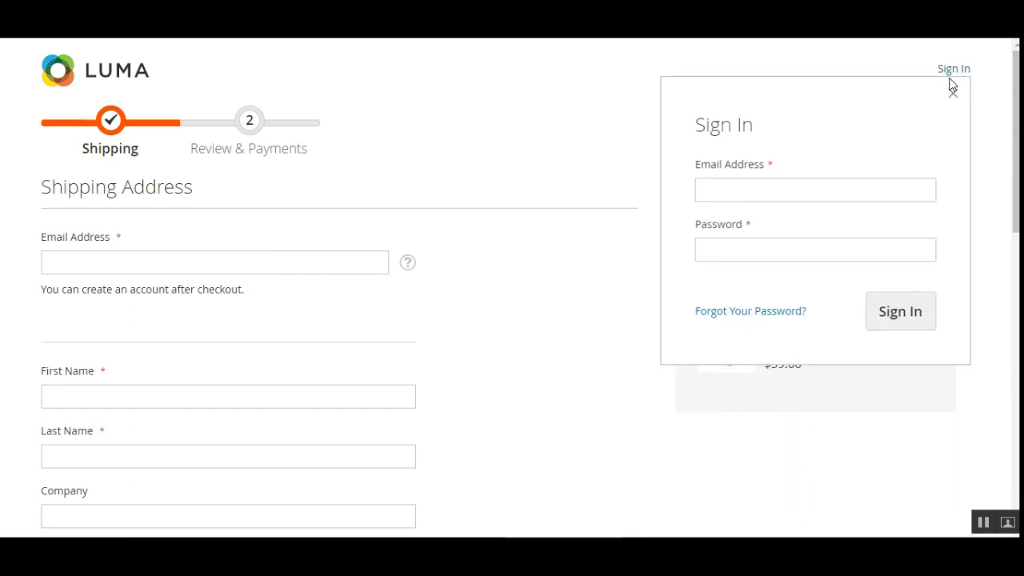
pyautogui.click(815, 200)
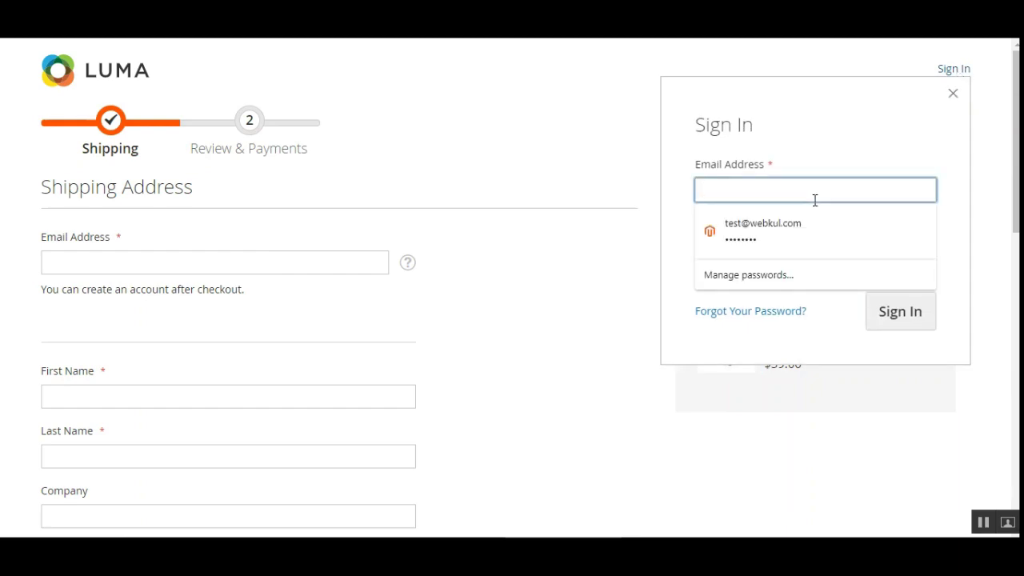
pyautogui.click(771, 221)
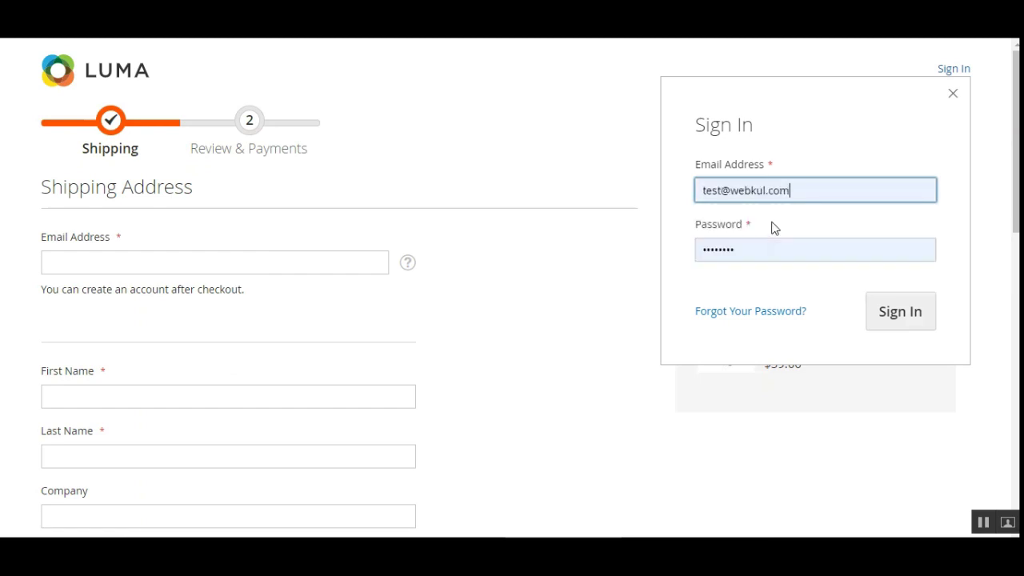
pyautogui.click(895, 314)
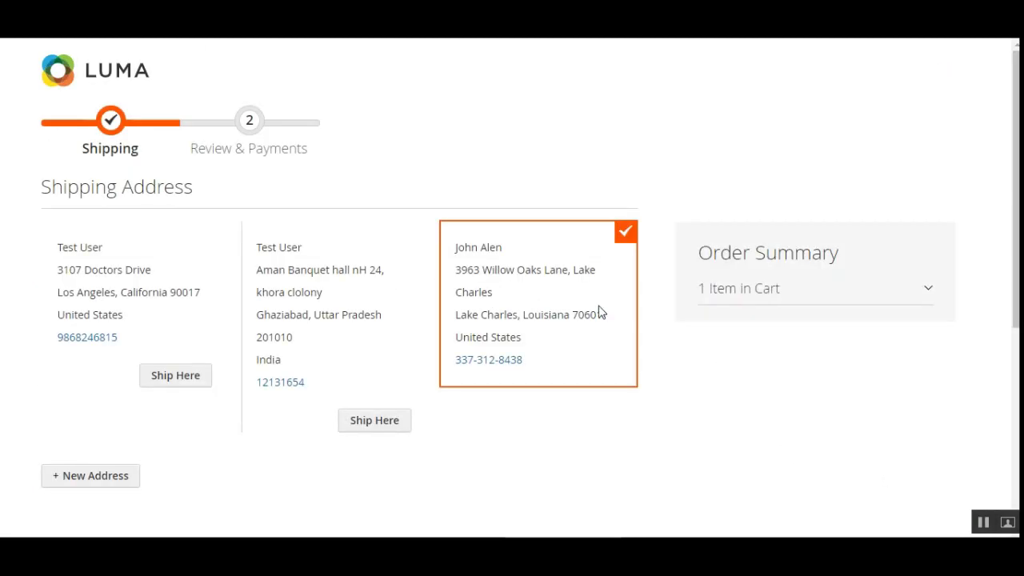
# Expand the order summary to check the item in the cart
pyautogui.click(827, 283)
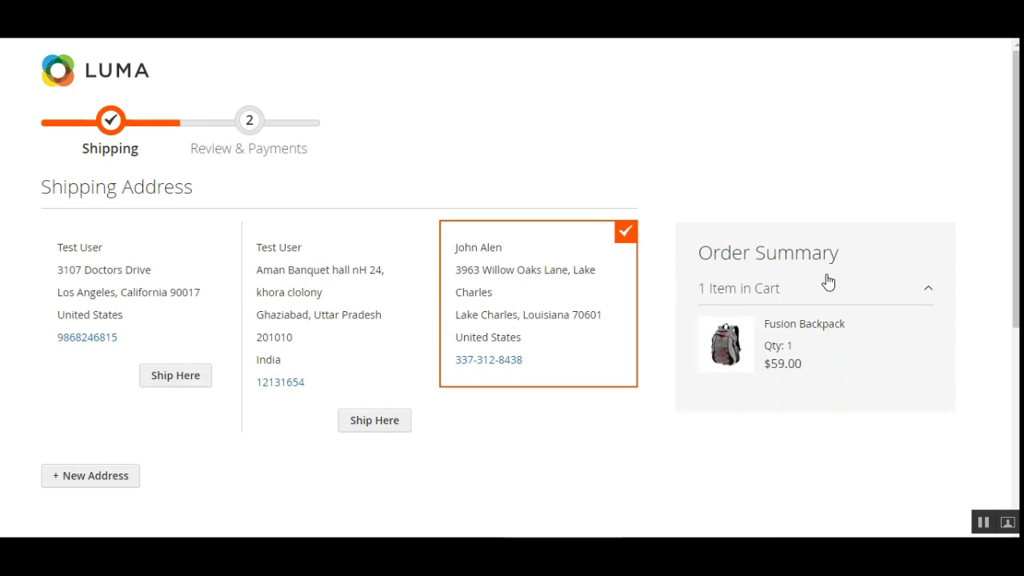
pyautogui.click(828, 283)
pyautogui.click(850, 301)
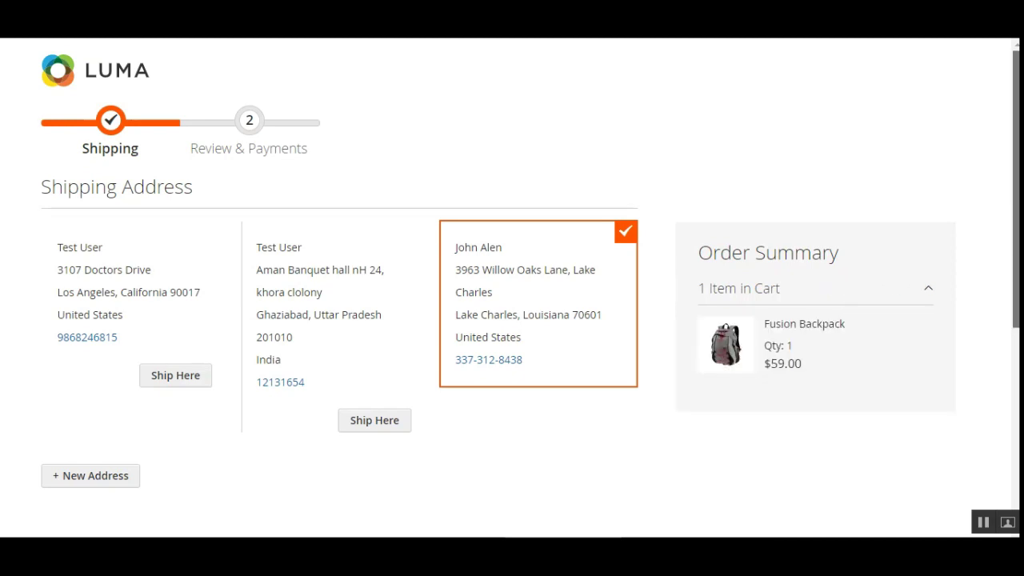
# Examine the selected shipping address and the shipping methods offered for it, including Store Pickup
pyautogui.scroll(-3, 531, 287)
pyautogui.scroll(1, 743, 153)
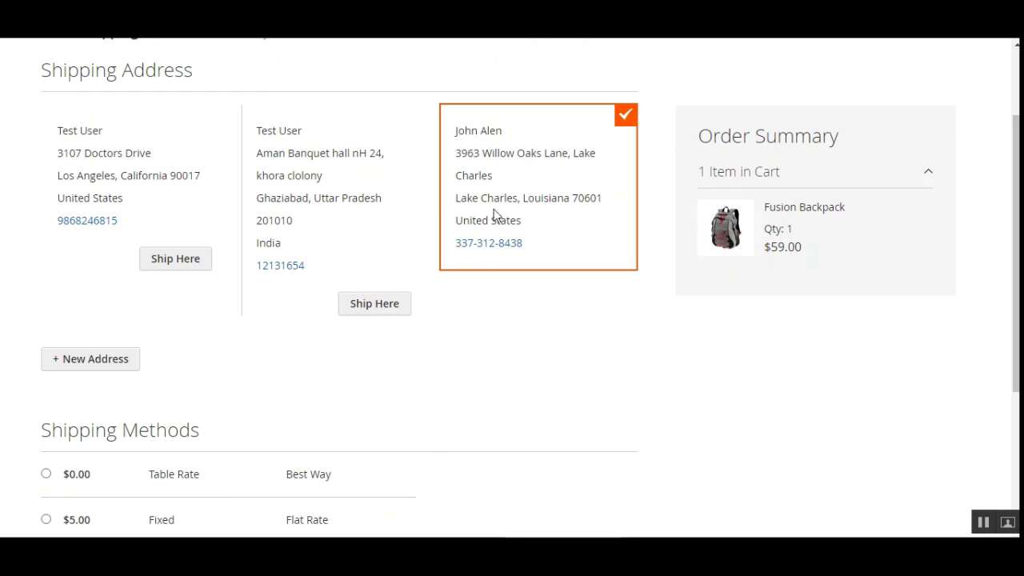
pyautogui.scroll(-1, 528, 212)
pyautogui.scroll(-3, 528, 213)
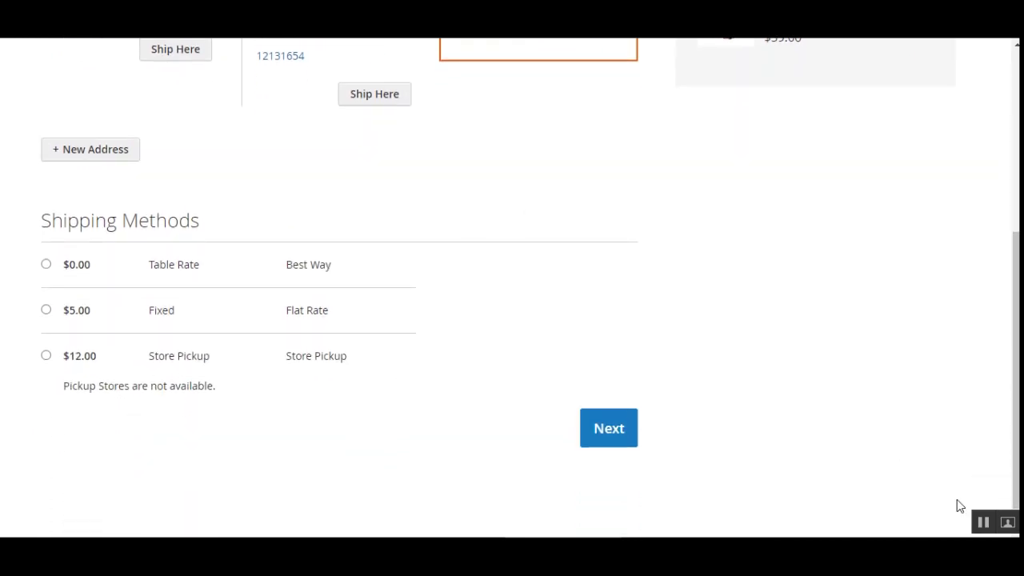
pyautogui.scroll(1, 570, 190)
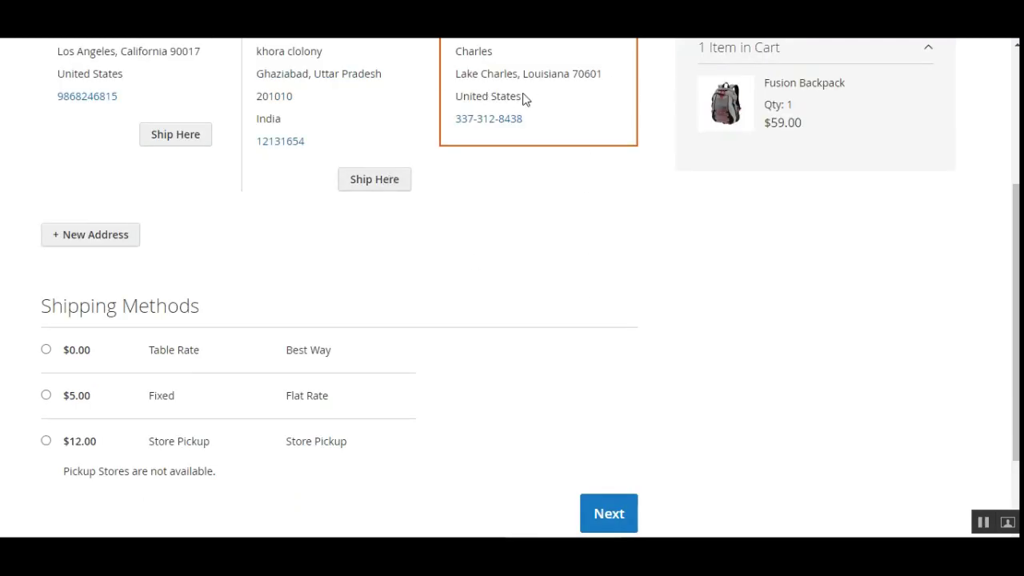
pyautogui.moveTo(1016, 338); pyautogui.dragTo(1000, 368)
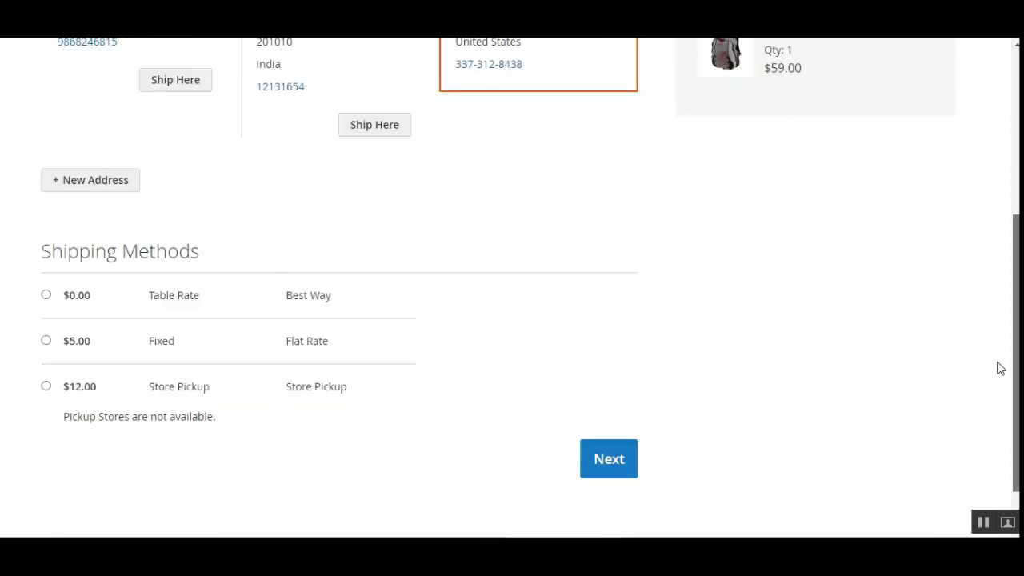
# Change the shipping address to the saved address in India
pyautogui.scroll(-1, 1000, 368)
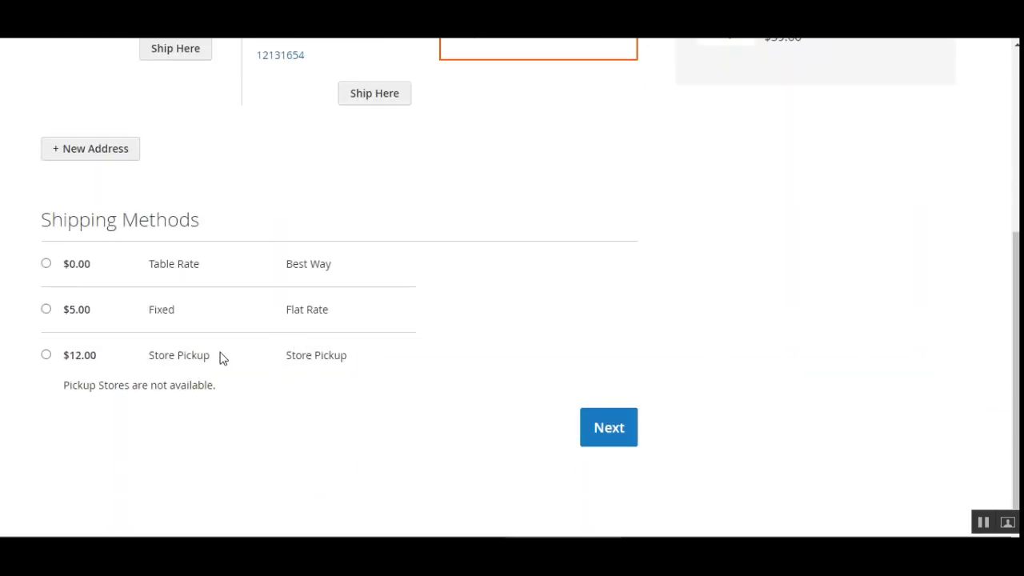
pyautogui.moveTo(1016, 352); pyautogui.dragTo(1009, 168)
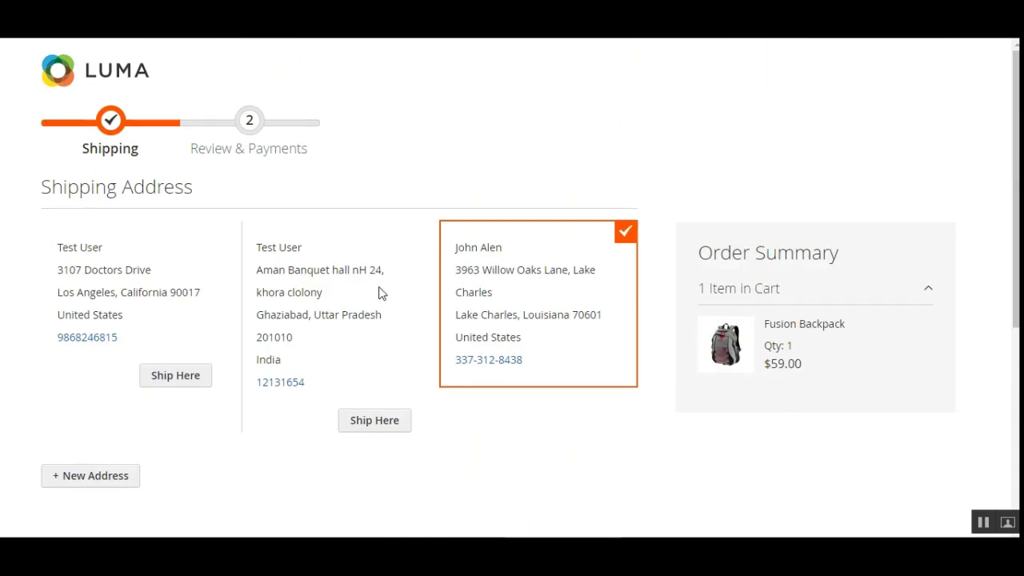
pyautogui.click(371, 424)
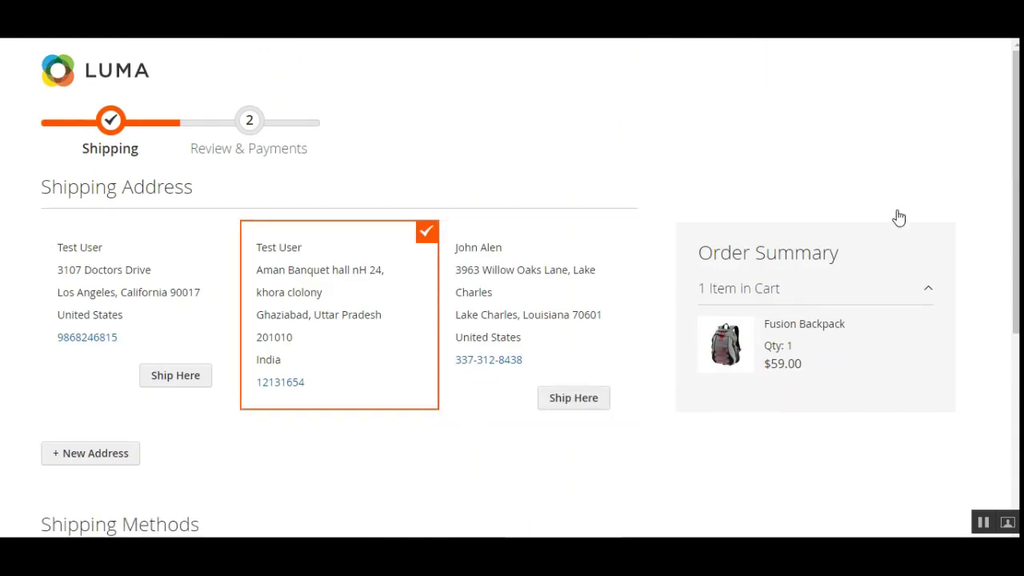
# Choose Store Pickup with DLF MALL as the pickup store and continue to Review & Payments
pyautogui.moveTo(1016, 192); pyautogui.dragTo(1016, 350)
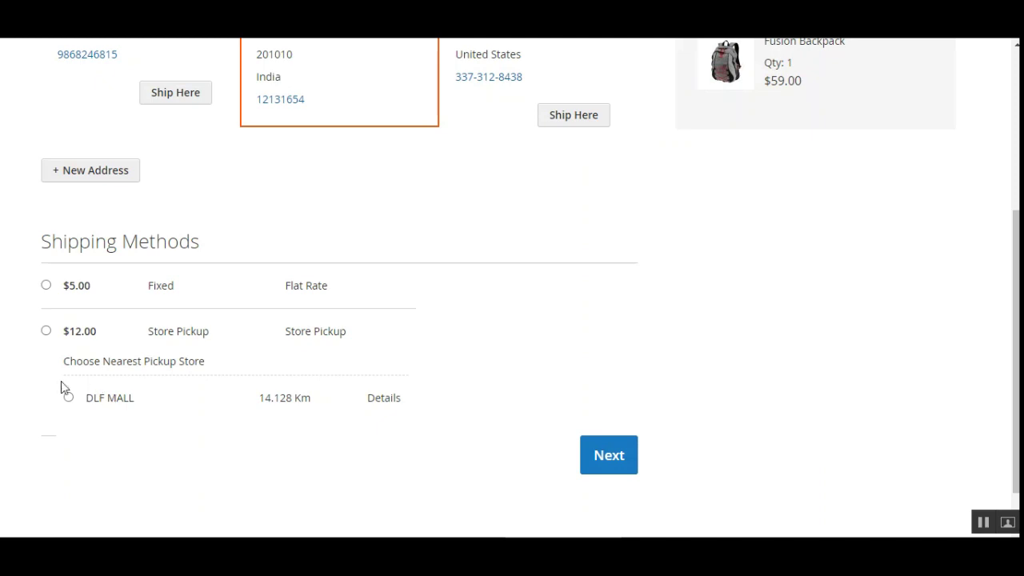
pyautogui.click(46, 332)
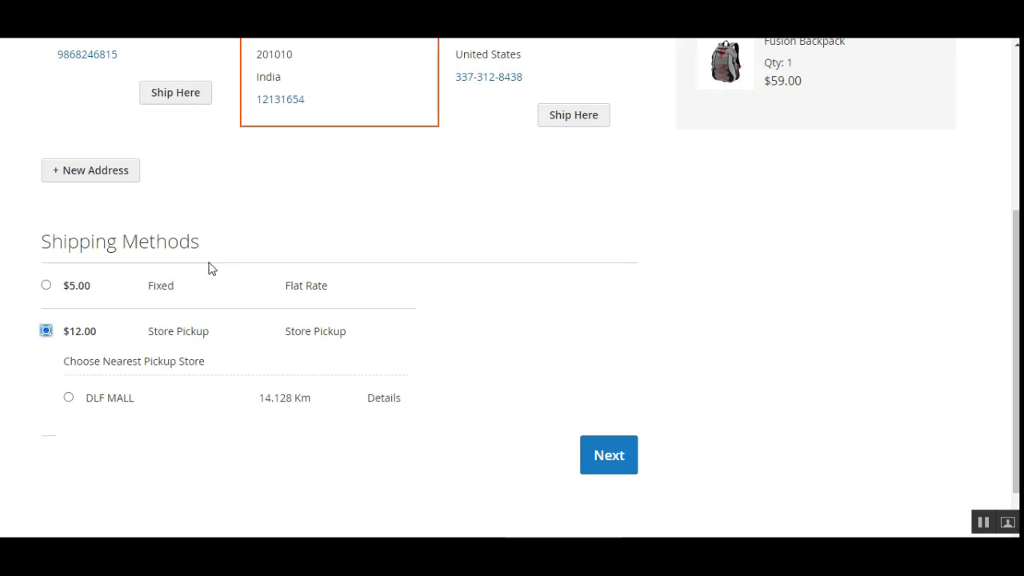
pyautogui.click(70, 399)
pyautogui.click(619, 461)
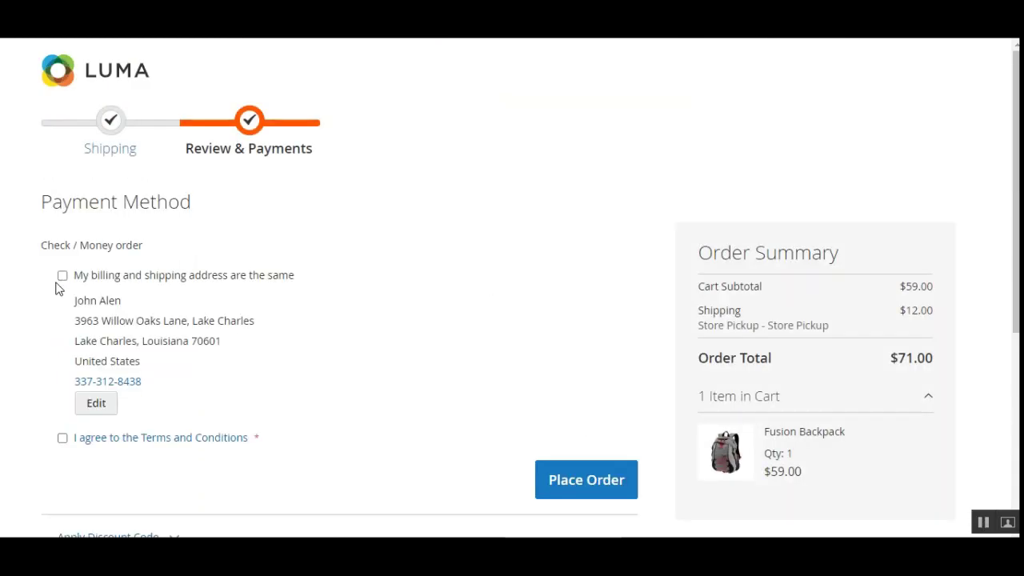
# Make the billing address the same as the shipping address and agree to the Terms and Conditions
pyautogui.click(62, 276)
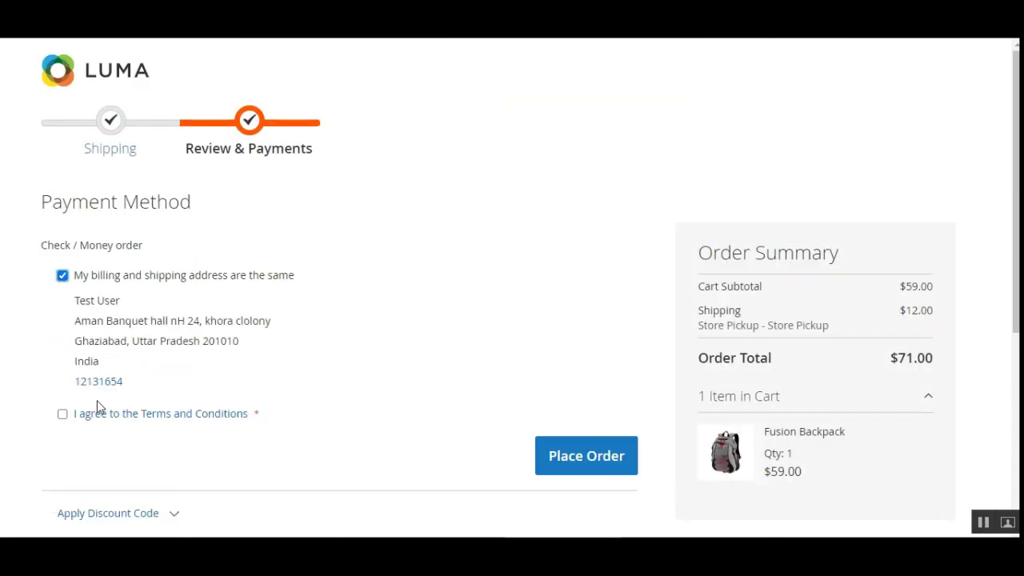
pyautogui.click(62, 415)
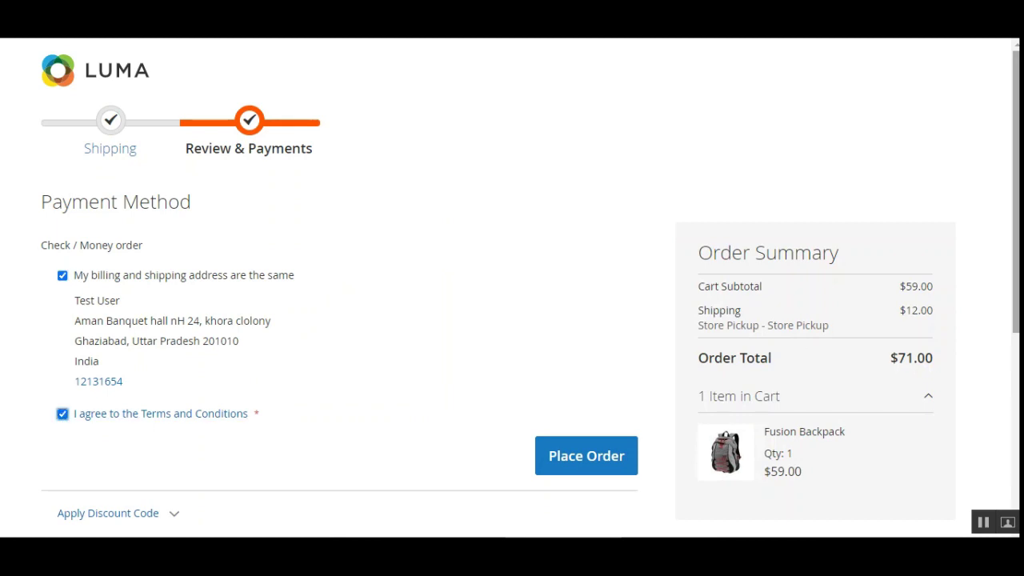
# Check the Store Pickup shipping line in the order summary and place the order
pyautogui.scroll(-1, 799, 344)
pyautogui.scroll(-1, 530, 287)
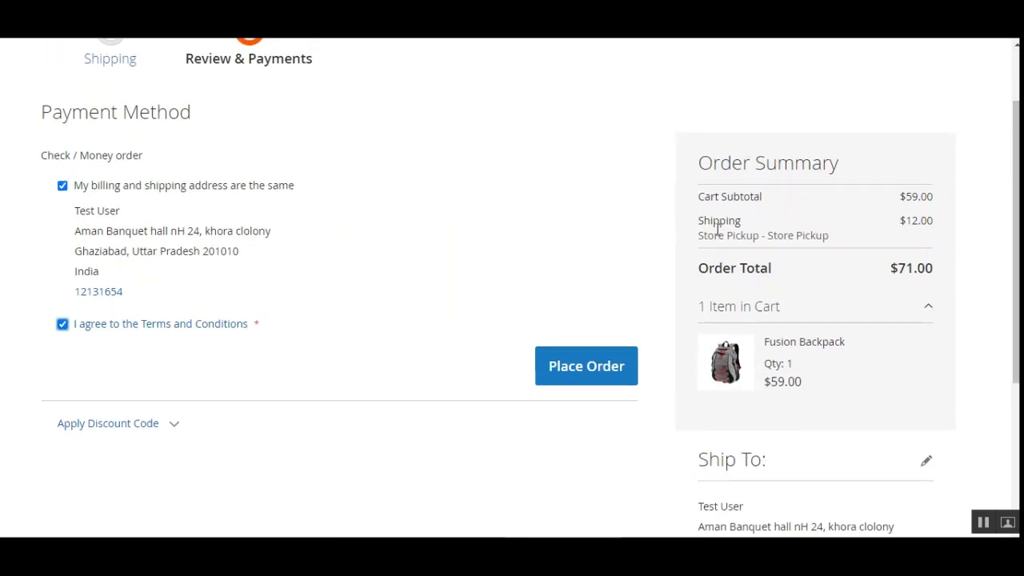
pyautogui.moveTo(705, 236); pyautogui.dragTo(829, 236)
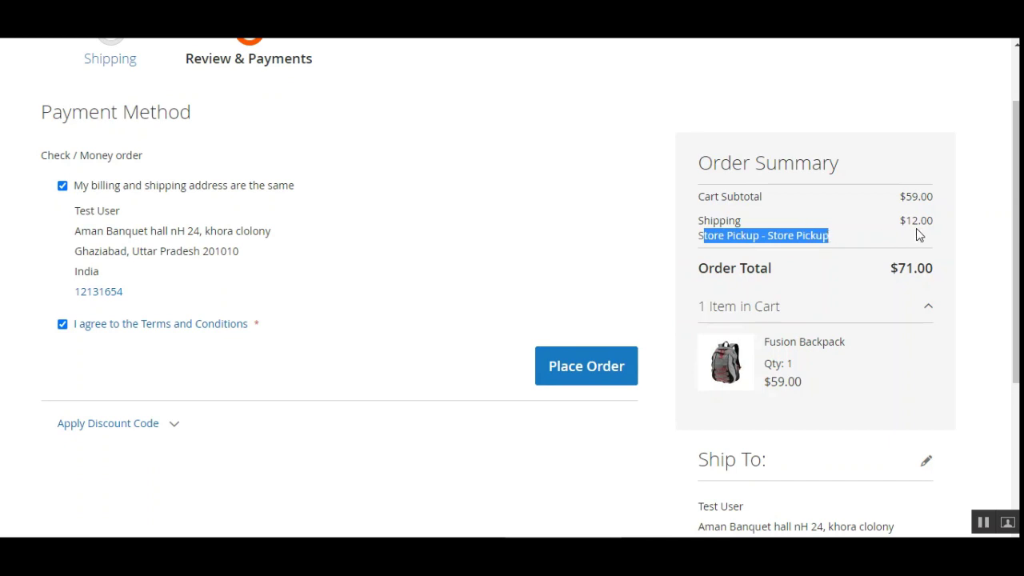
pyautogui.click(536, 205)
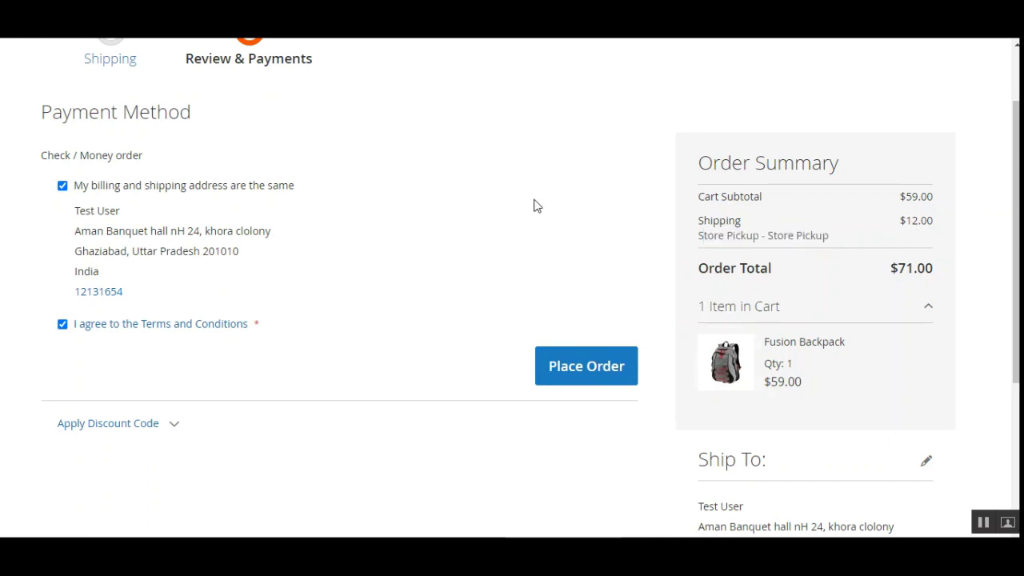
pyautogui.click(585, 373)
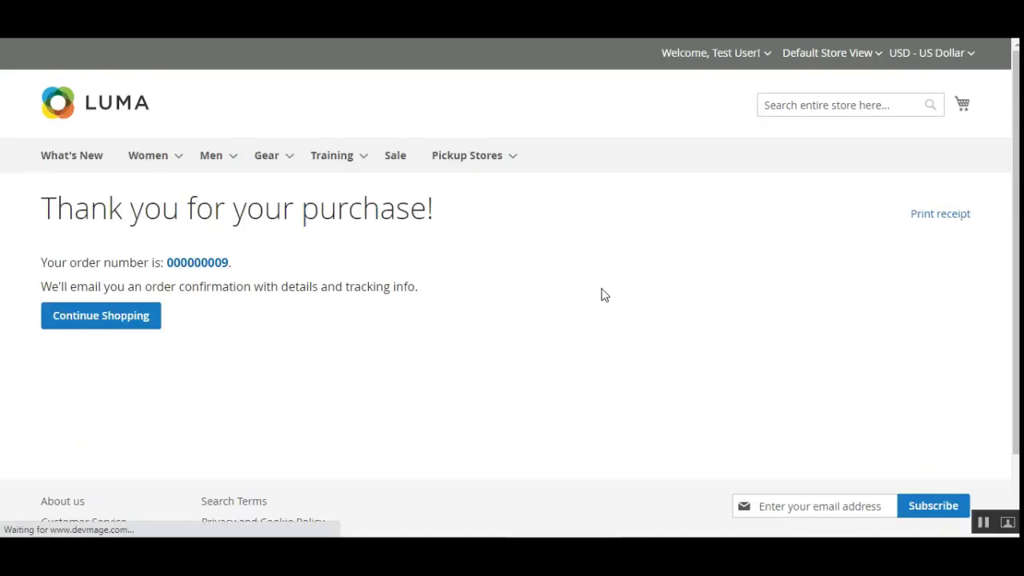
# Open the placed order's details and examine the shipping method under Order Information
pyautogui.scroll(-1, 689, 243)
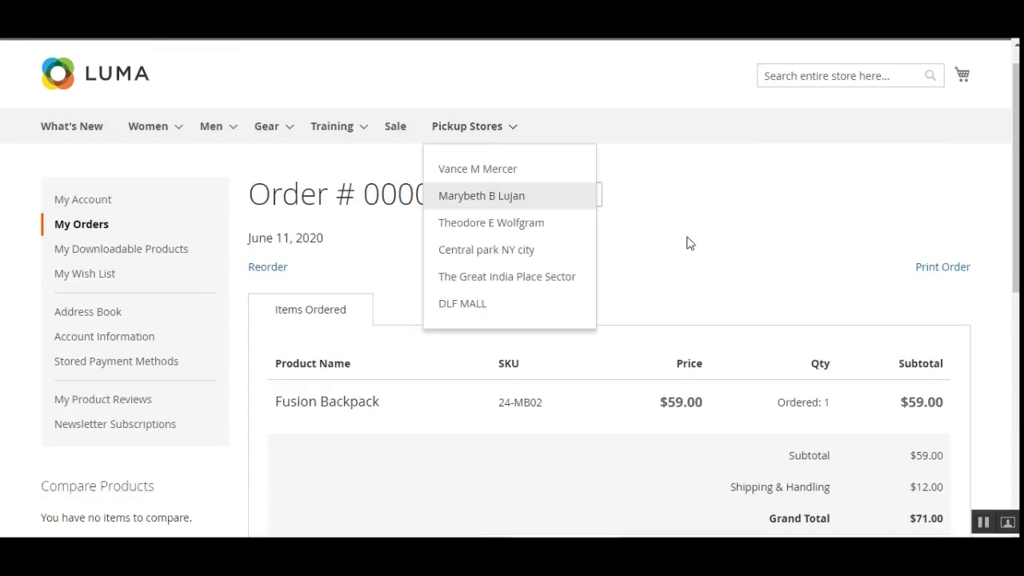
pyautogui.scroll(-5, 689, 243)
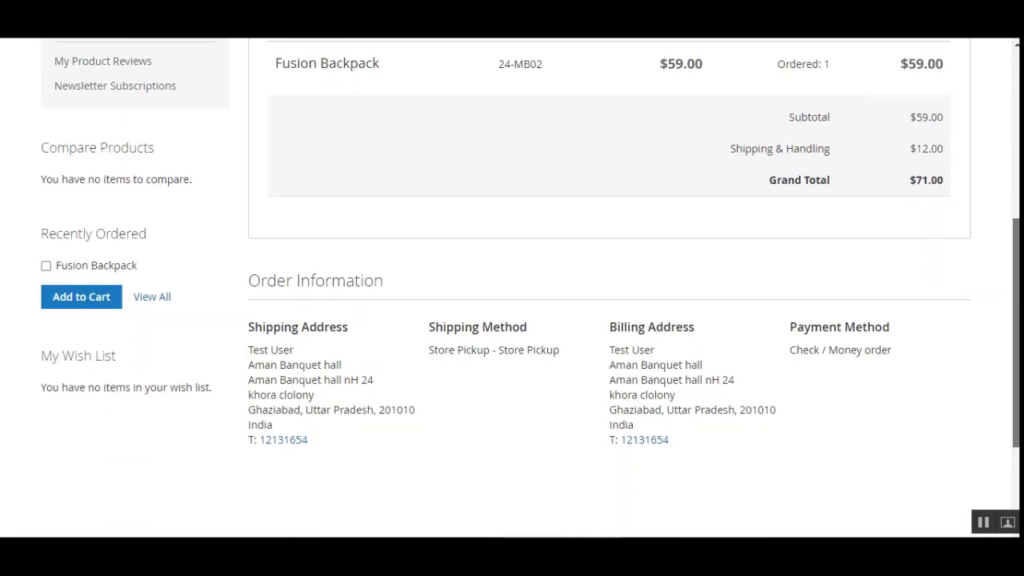
pyautogui.moveTo(442, 327); pyautogui.dragTo(540, 334)
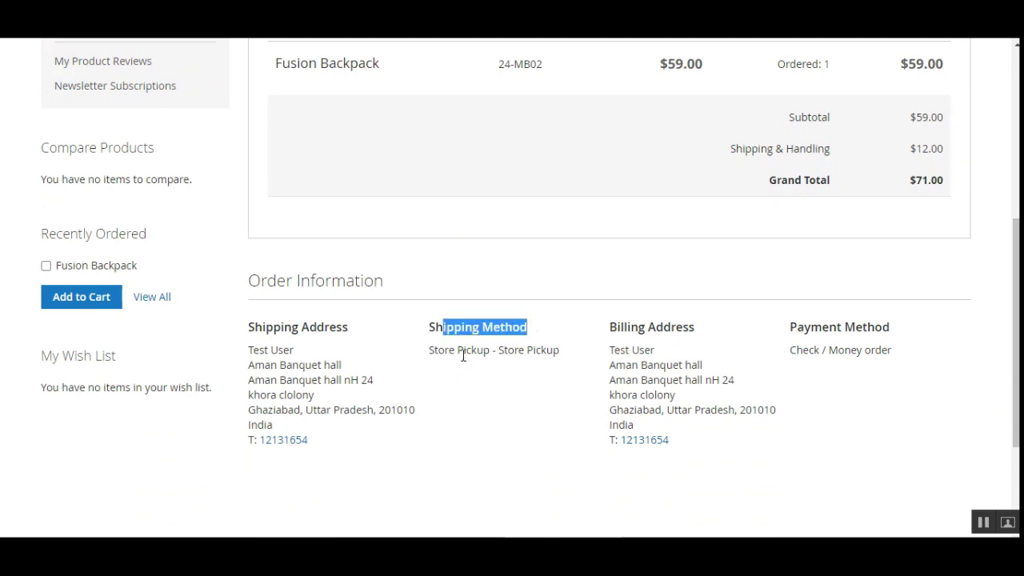
pyautogui.moveTo(453, 360); pyautogui.dragTo(560, 368)
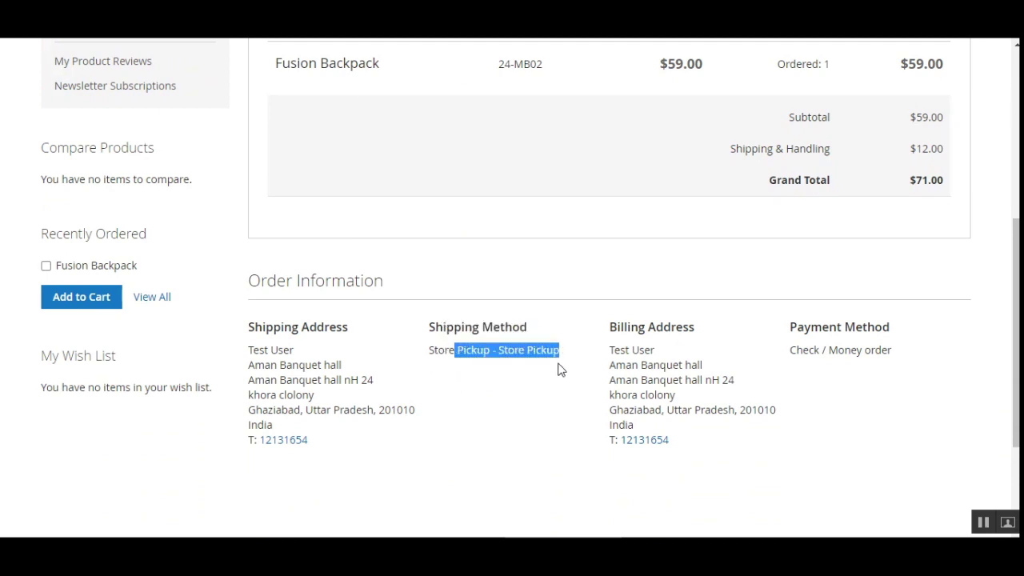
pyautogui.click(465, 377)
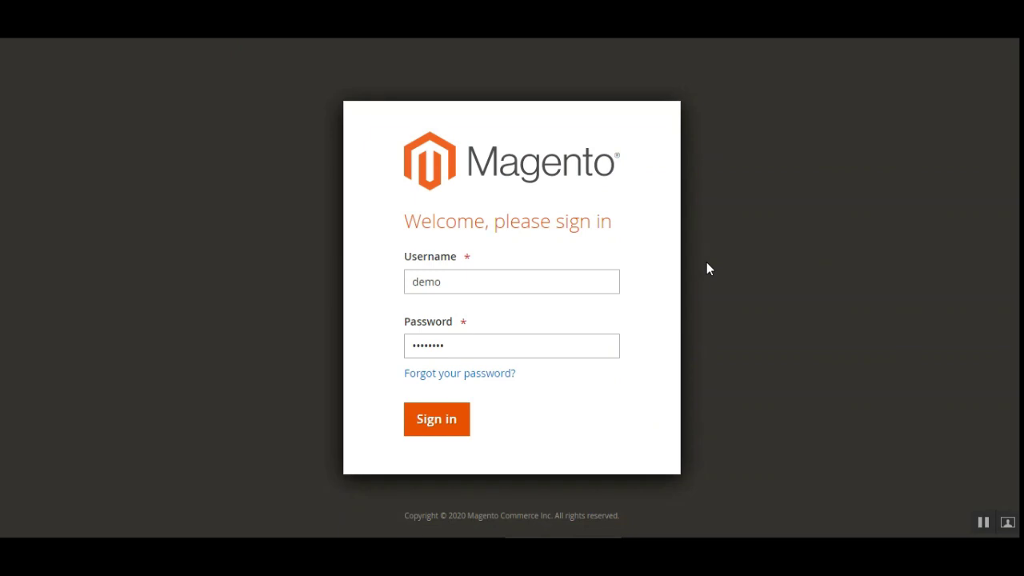
# Sign in to the Magento admin with the prefilled credentials, saving the login in the browser, and dismiss the incoming message
pyautogui.click(457, 420)
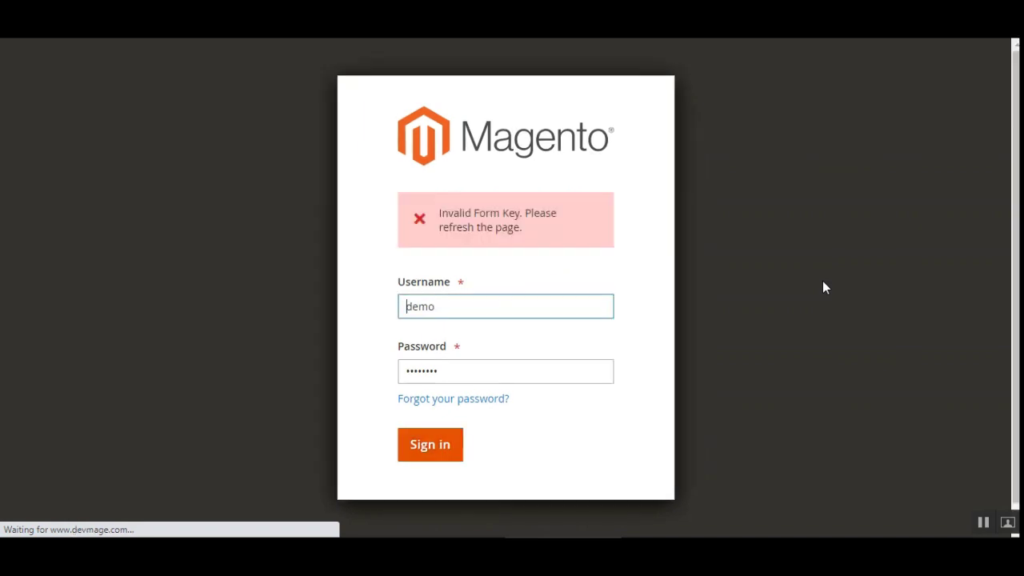
pyautogui.click(450, 451)
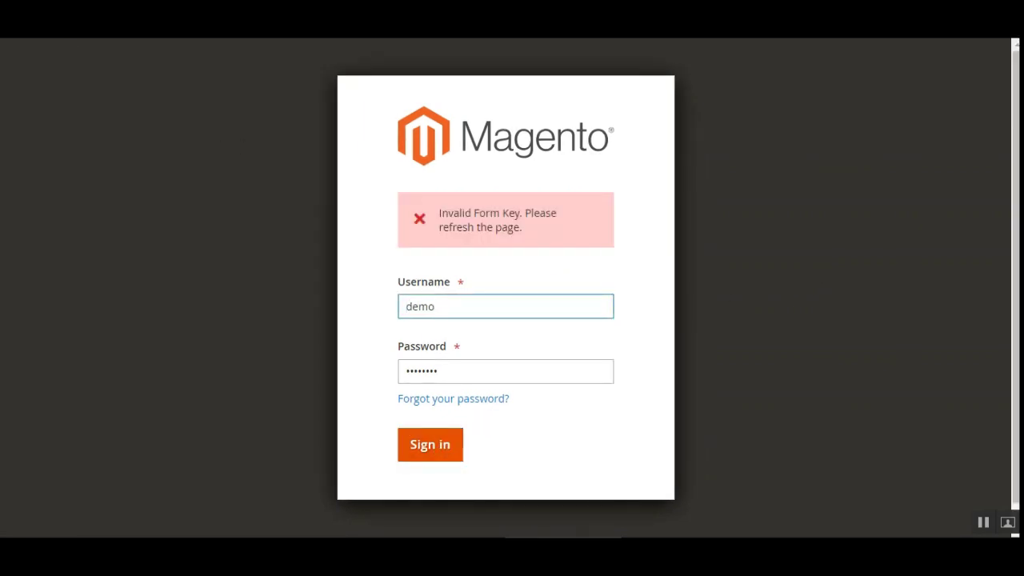
pyautogui.click(430, 448)
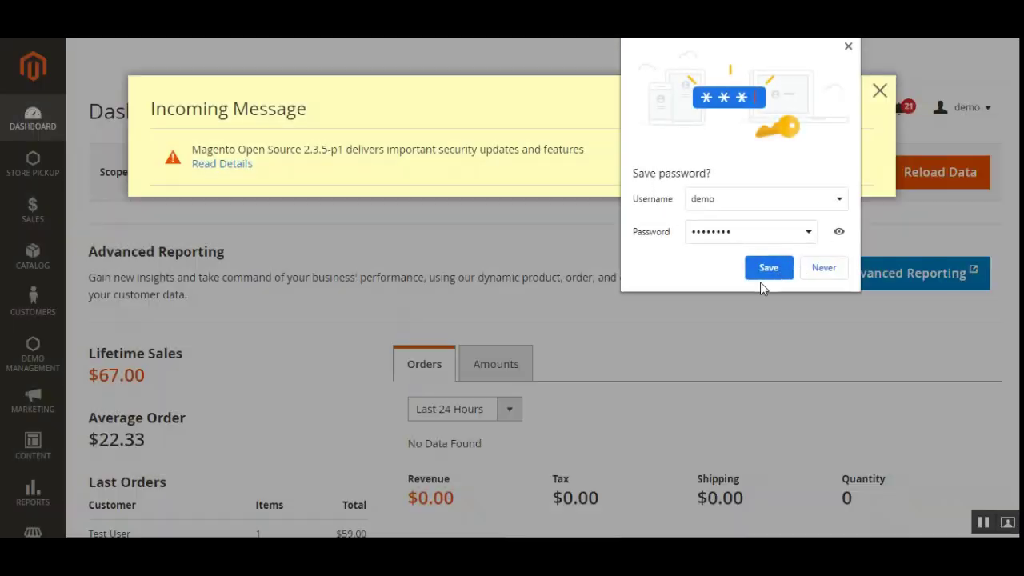
pyautogui.click(770, 273)
pyautogui.click(880, 91)
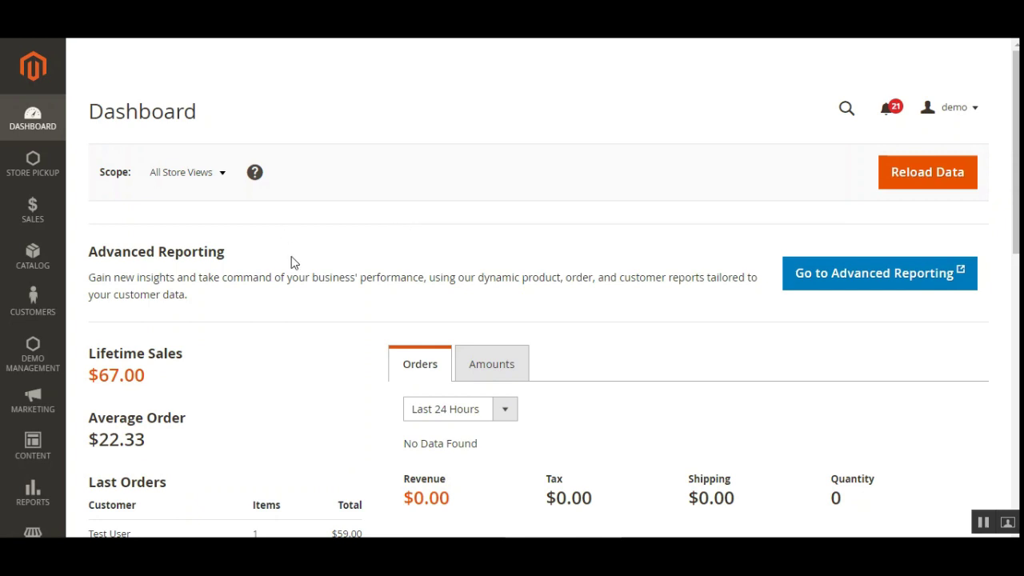
# Open the store Configuration page in the Magento admin
pyautogui.scroll(-10, 292, 263)
pyautogui.click(32, 518)
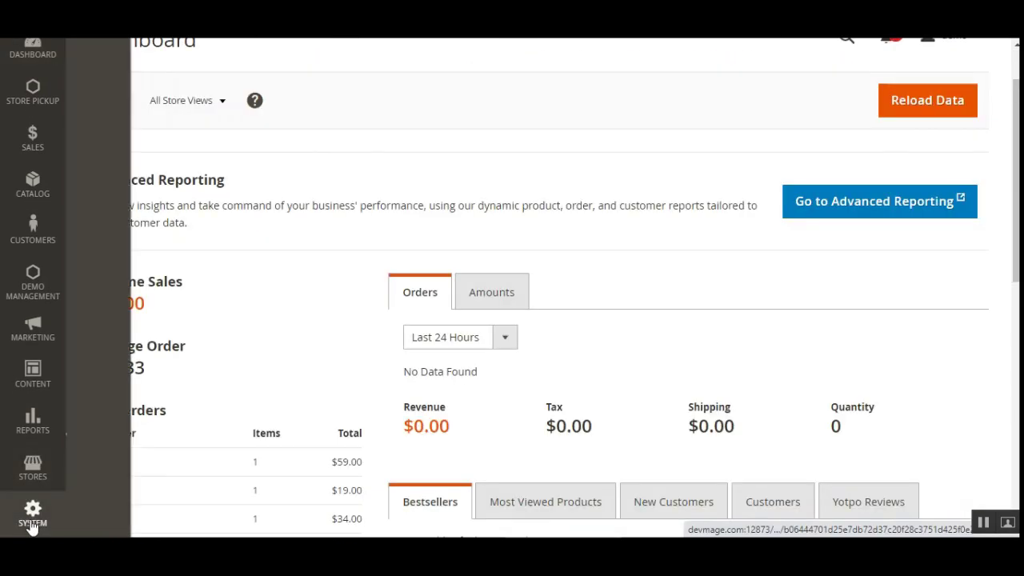
pyautogui.click(33, 468)
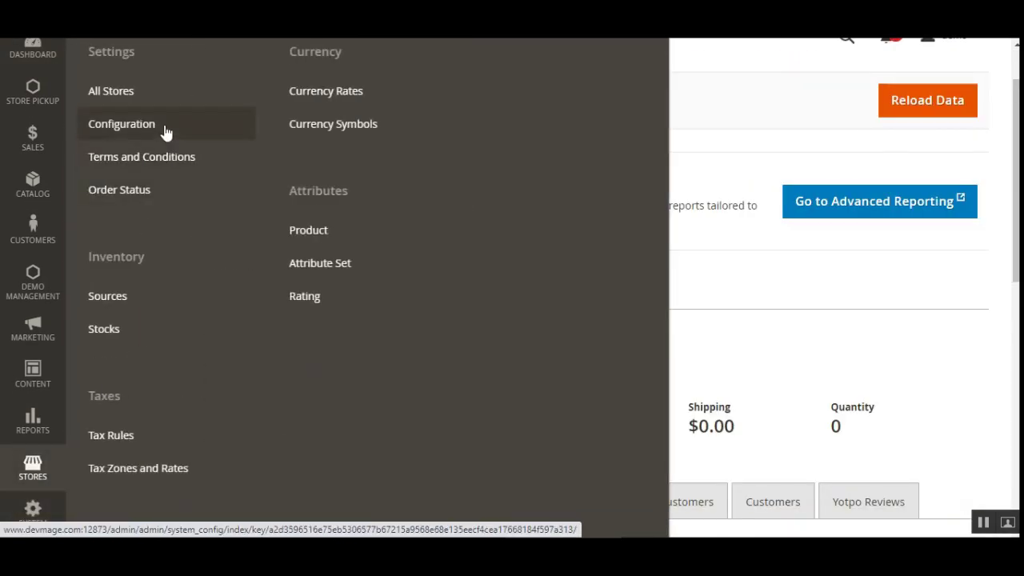
pyautogui.click(166, 132)
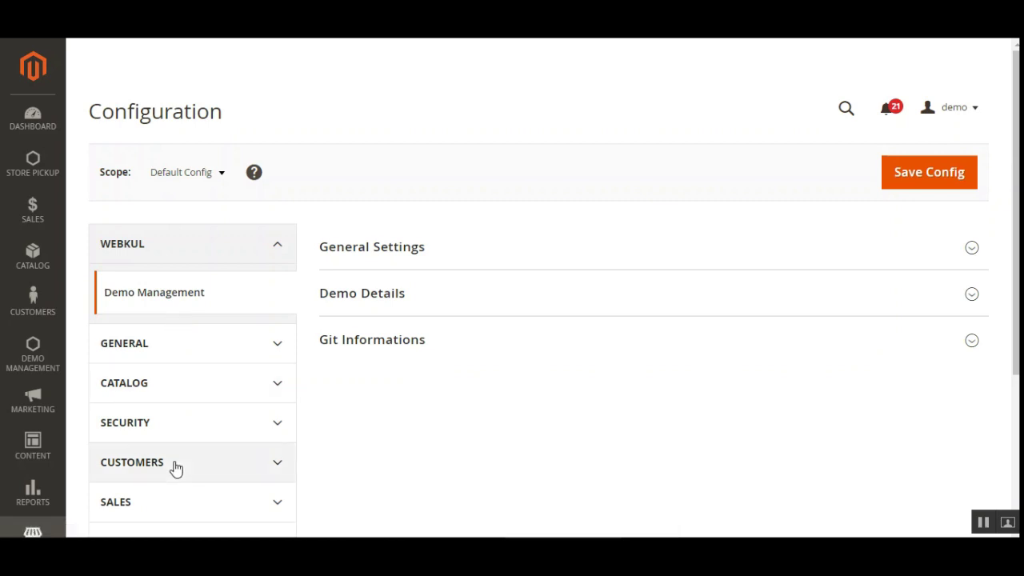
# Open the Shipping Settings section of the Sales configuration
pyautogui.click(186, 516)
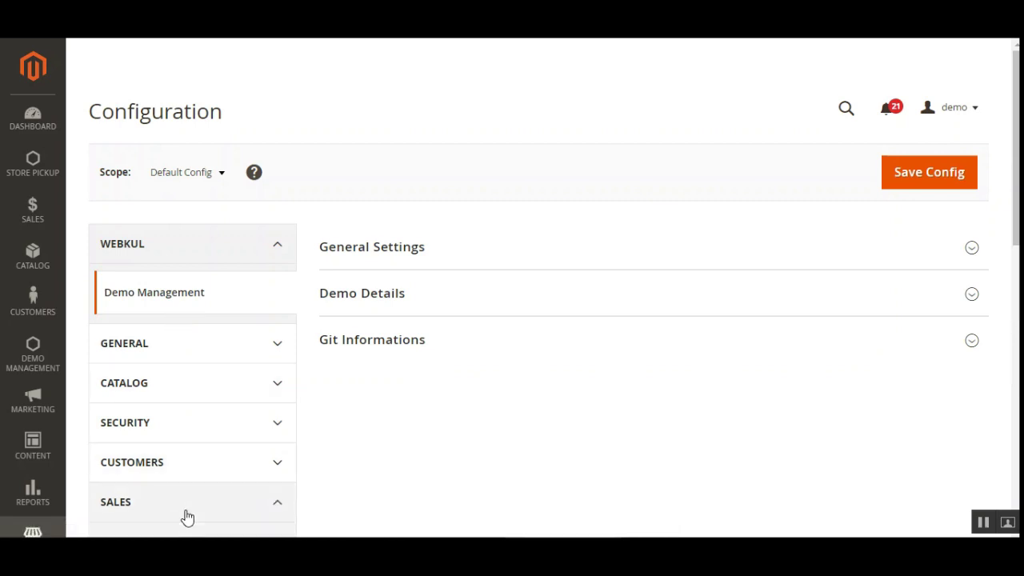
pyautogui.scroll(-4, 512, 320)
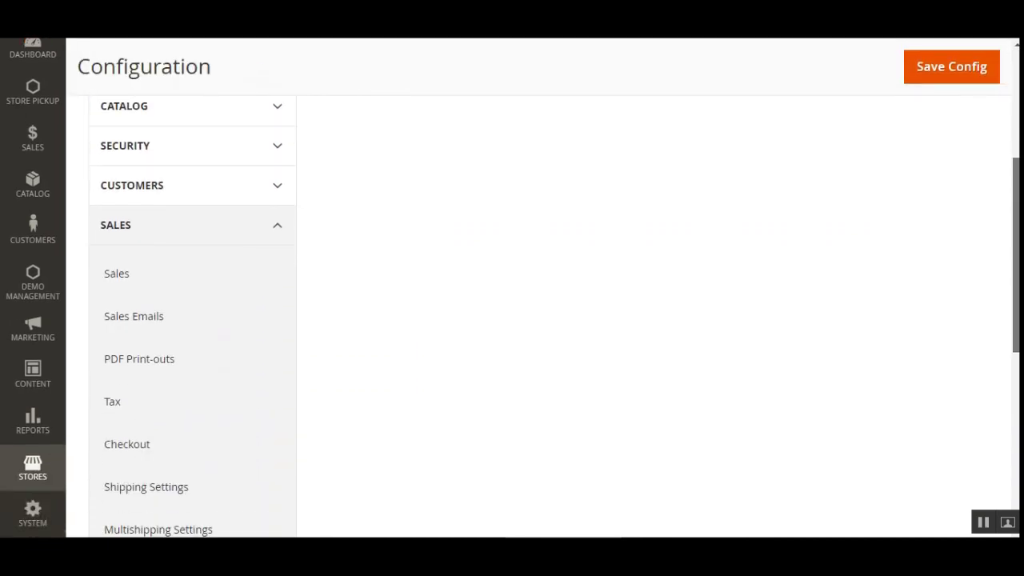
pyautogui.scroll(1, 512, 320)
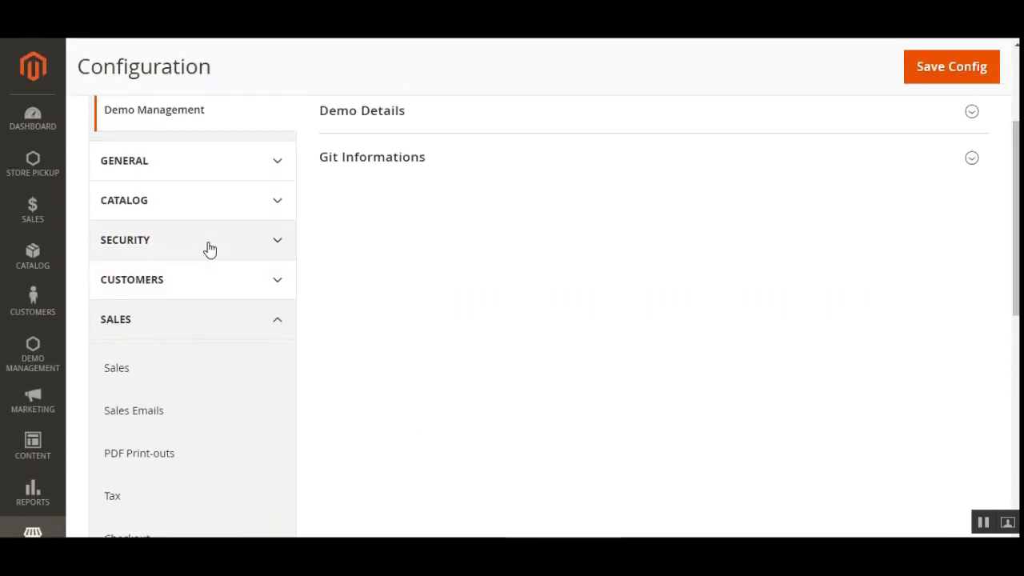
pyautogui.scroll(-2, 183, 396)
pyautogui.scroll(-2, 183, 395)
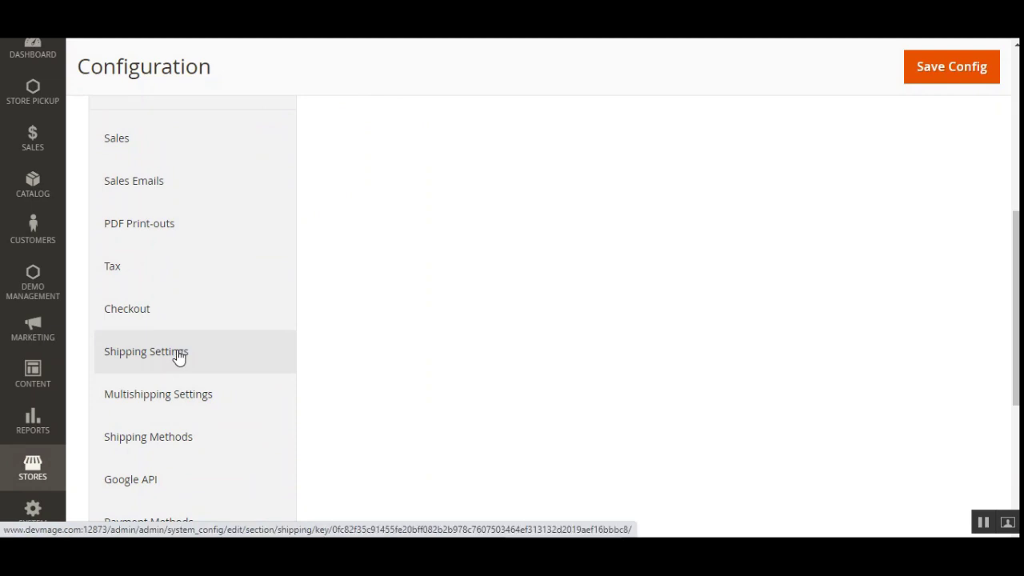
pyautogui.click(178, 356)
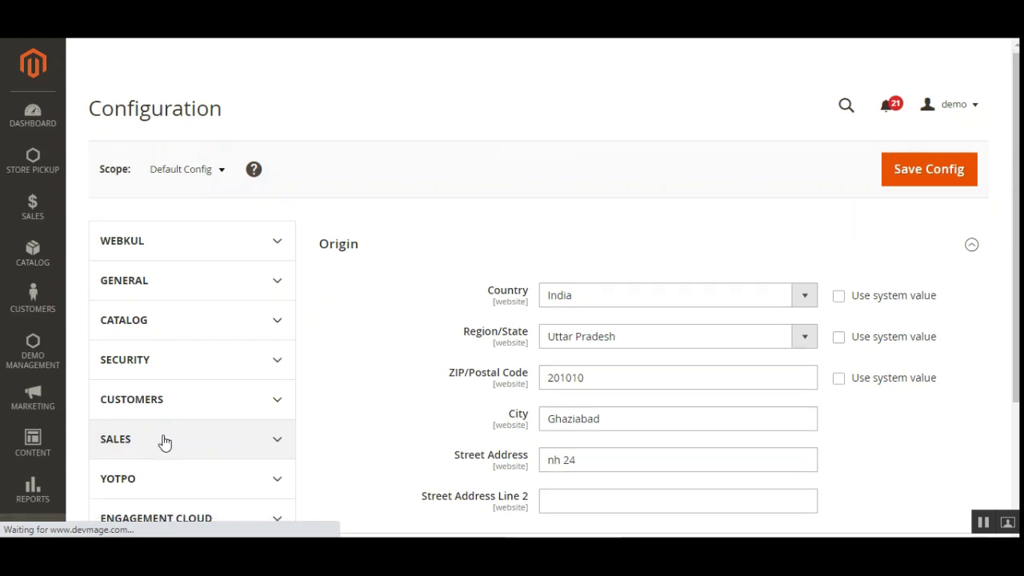
# Open the Shipping Methods section of the Sales configuration and examine the Store Pickup settings
pyautogui.scroll(-2, 164, 443)
pyautogui.click(240, 317)
pyautogui.scroll(-4, 190, 442)
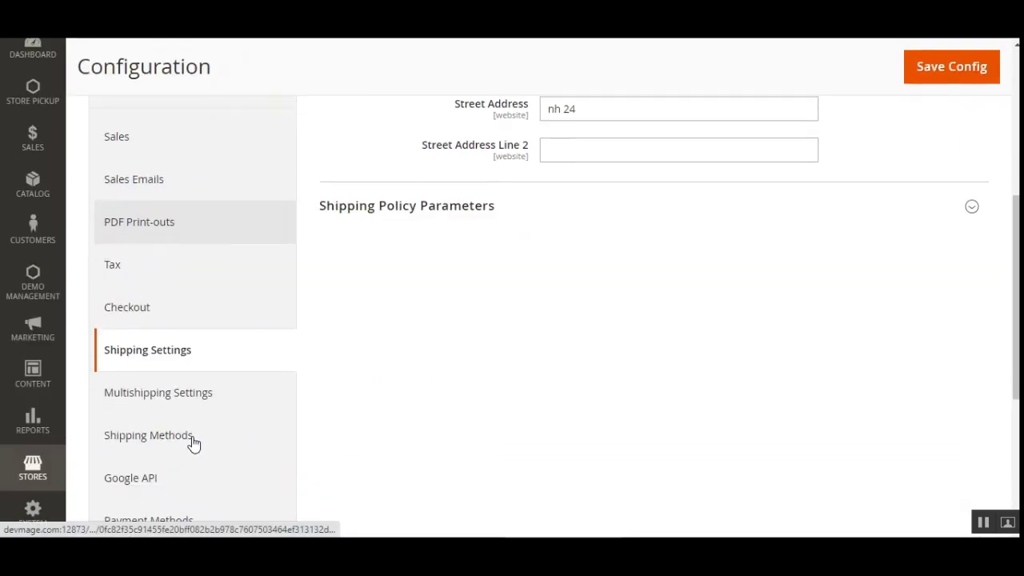
pyautogui.click(191, 435)
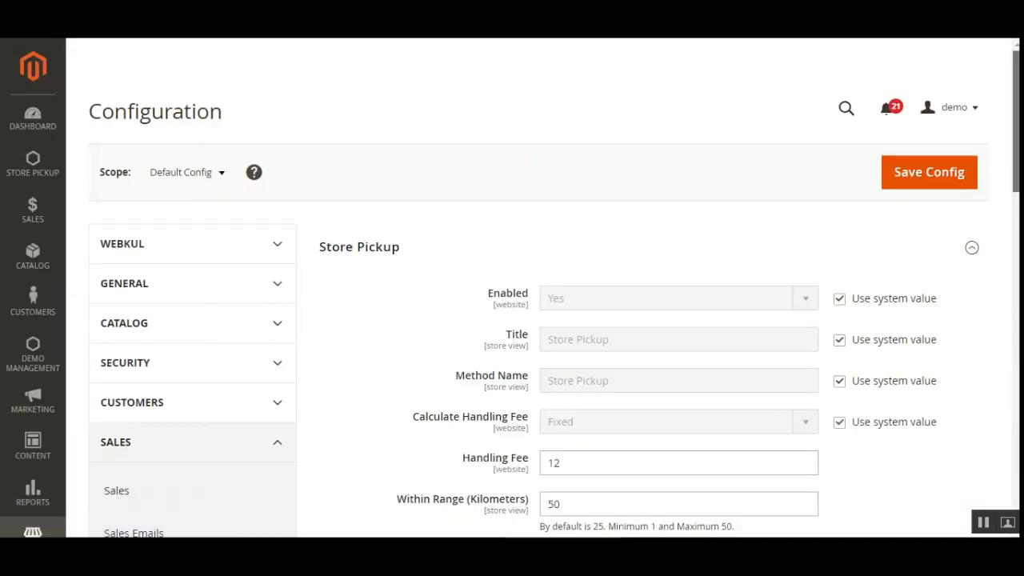
pyautogui.scroll(-2, 1016, 120)
pyautogui.scroll(-3, 1016, 200)
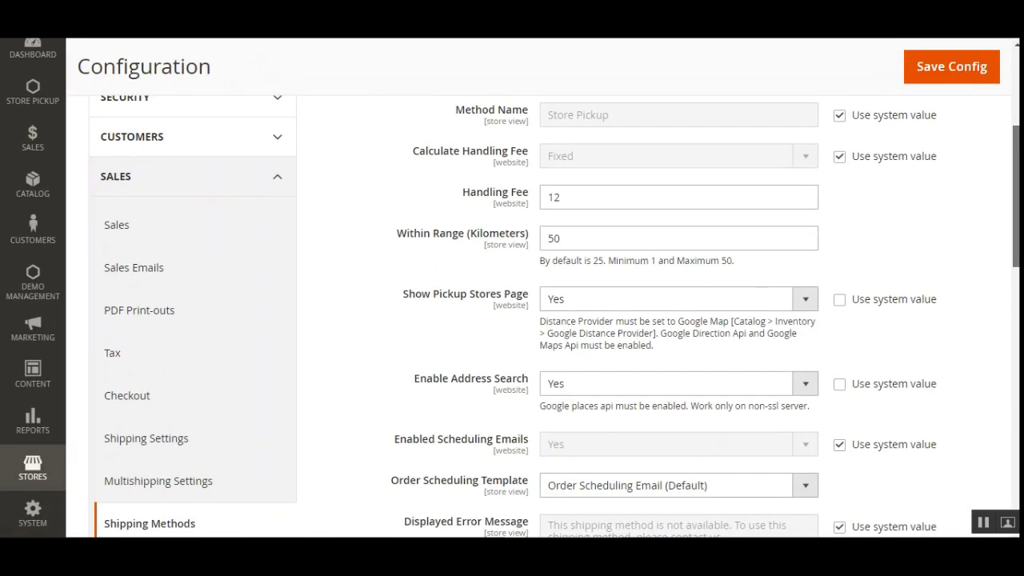
pyautogui.scroll(-7, 1016, 240)
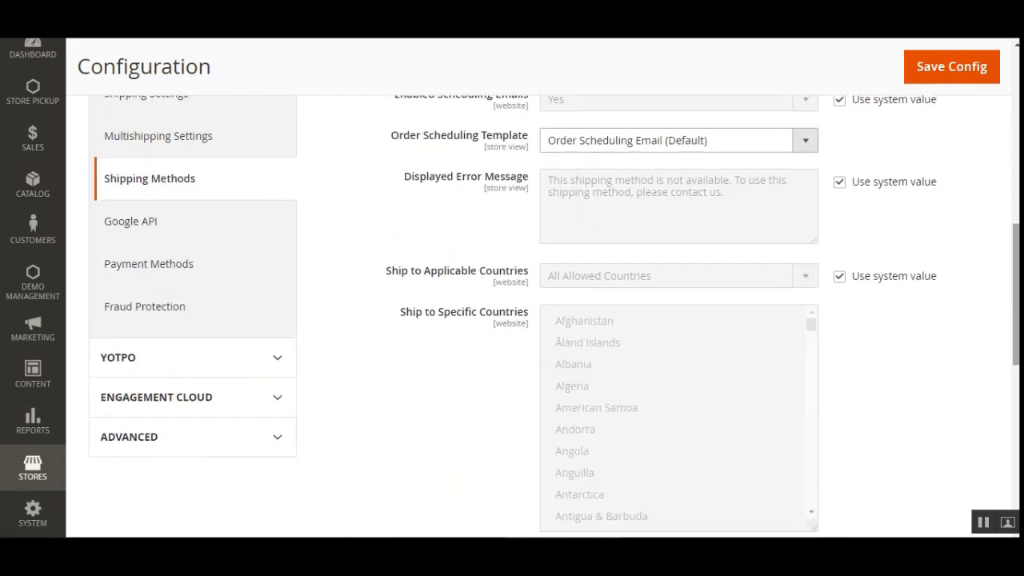
pyautogui.scroll(12, 1016, 135)
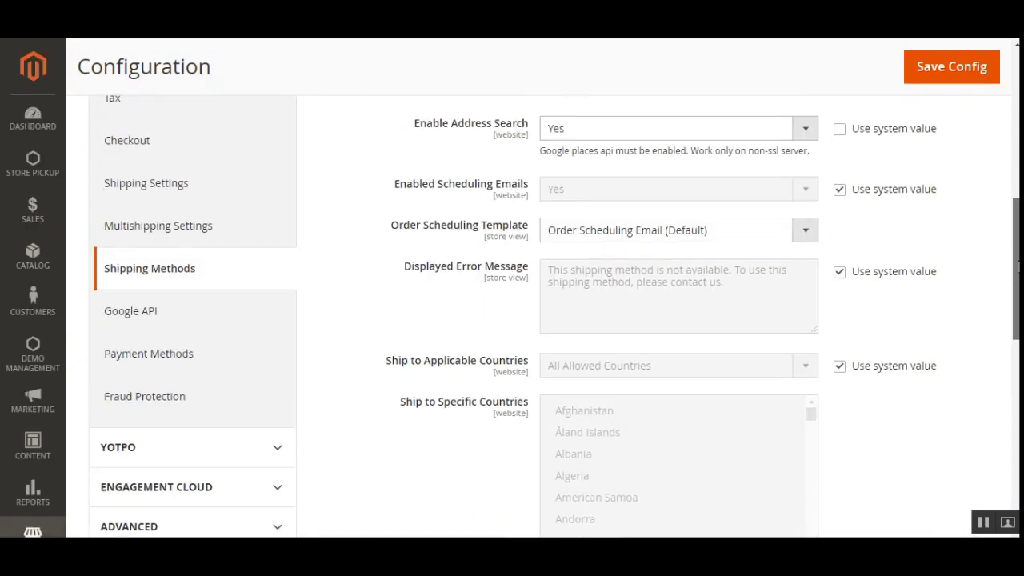
pyautogui.scroll(-3, 1016, 134)
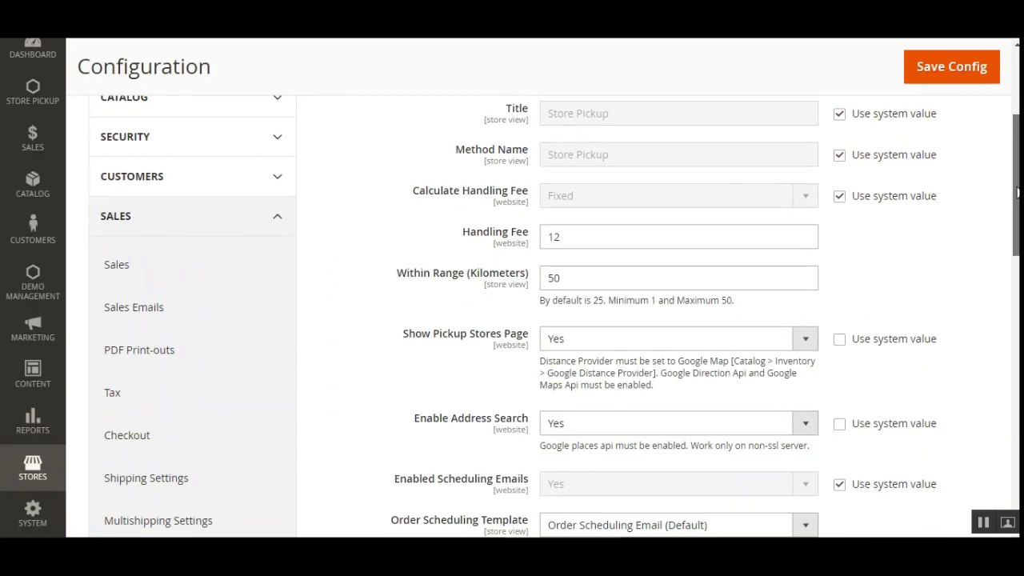
# Stop using the system value for the Store Pickup method's Enabled setting and view its available choices
pyautogui.scroll(1, 1017, 160)
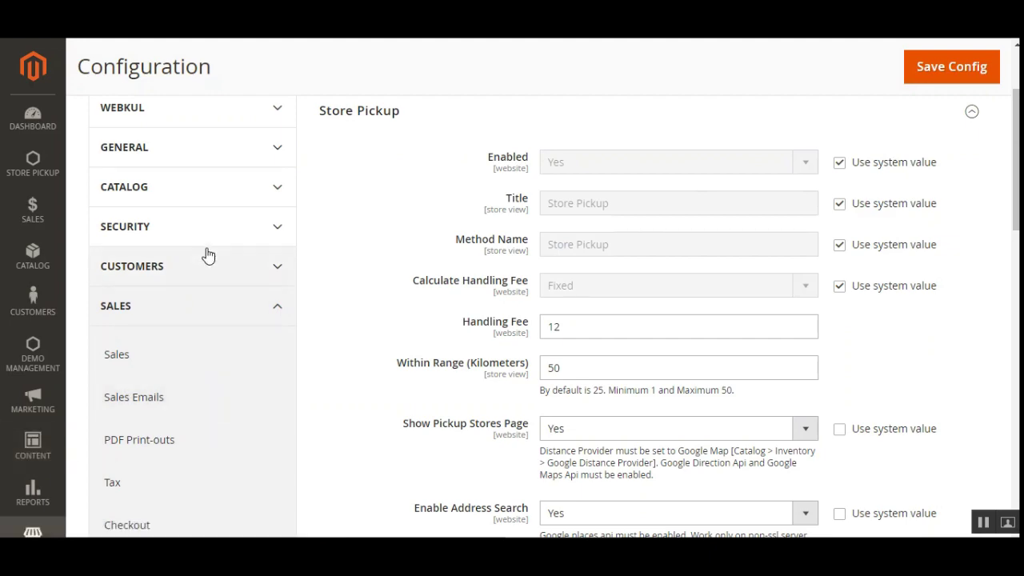
pyautogui.scroll(2, 206, 255)
pyautogui.scroll(-3, 206, 254)
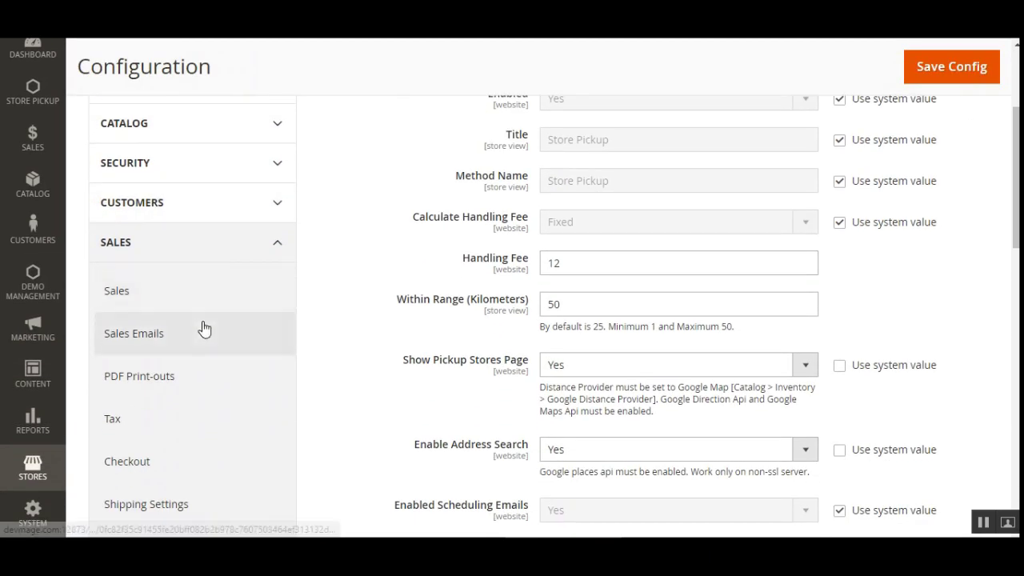
pyautogui.scroll(-4, 204, 328)
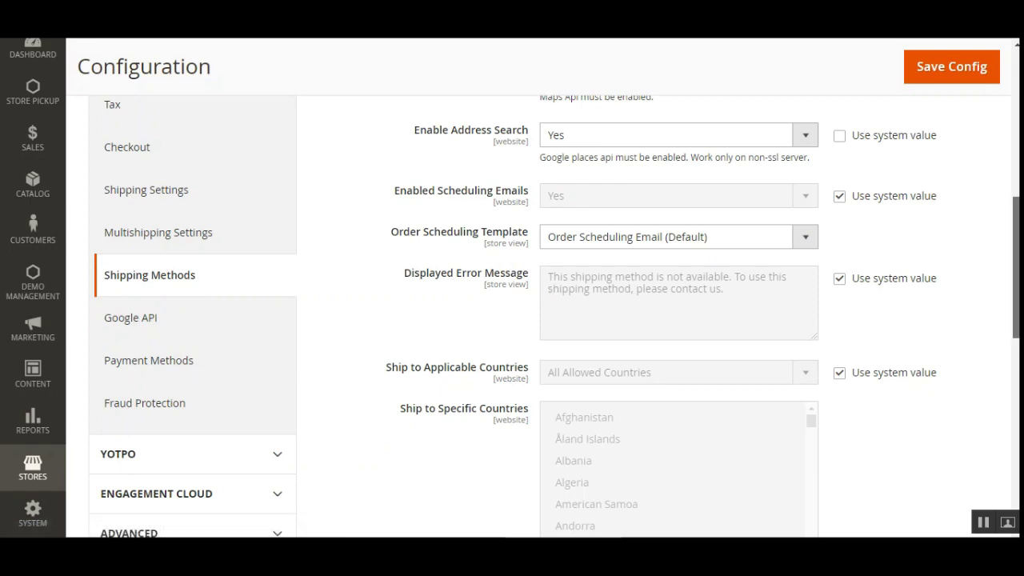
pyautogui.scroll(6, 999, 96)
pyautogui.scroll(-1, 1000, 75)
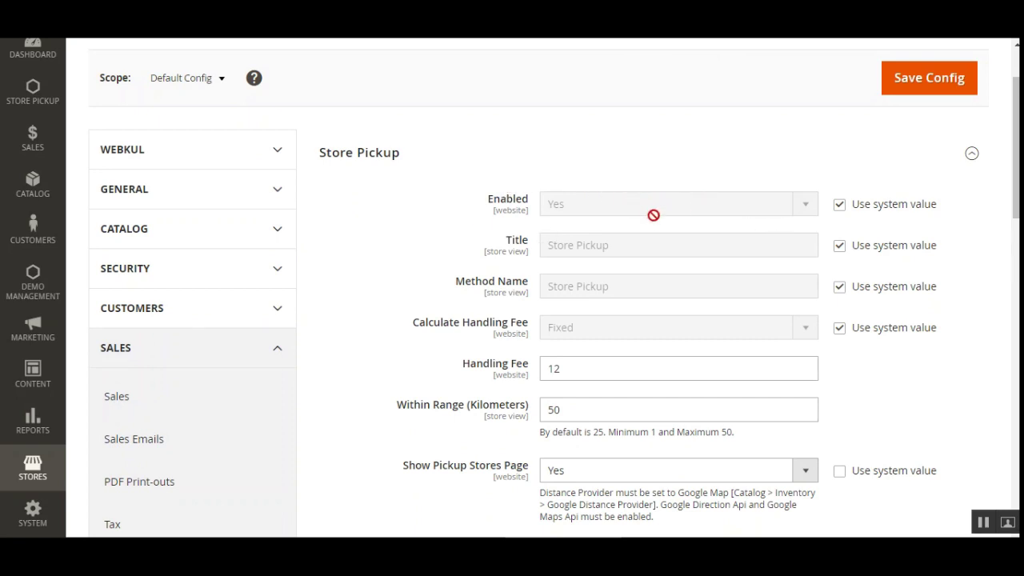
pyautogui.click(840, 207)
pyautogui.click(814, 205)
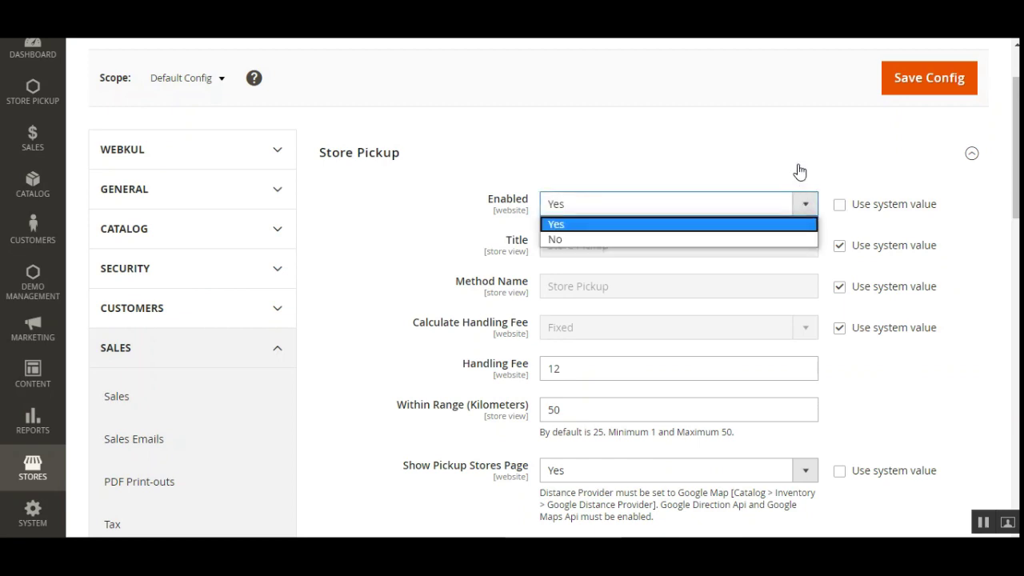
# Make the Store Pickup Title and Method Name editable by turning off their system values
pyautogui.click(840, 249)
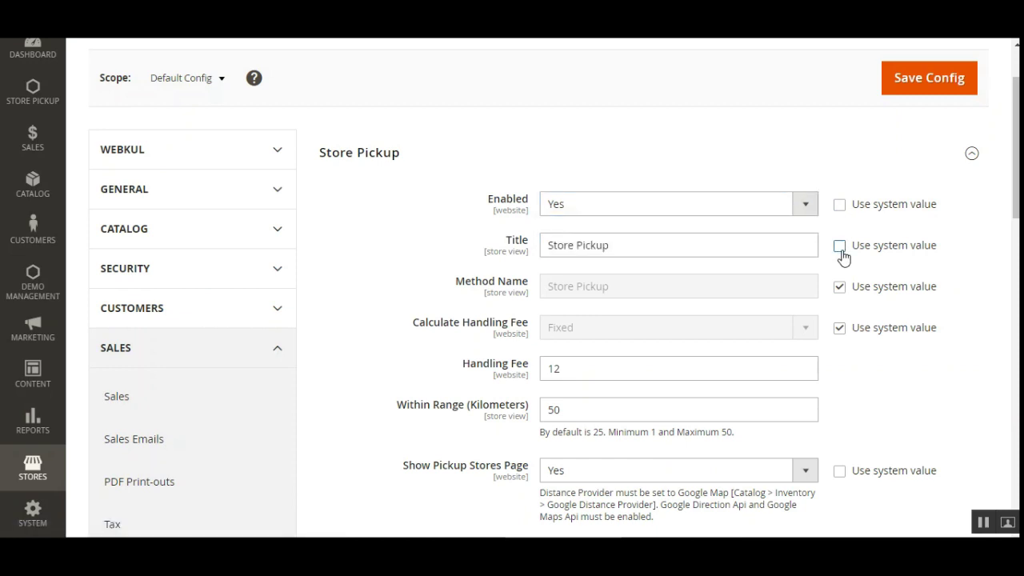
pyautogui.doubleClick(516, 242)
pyautogui.click(635, 253)
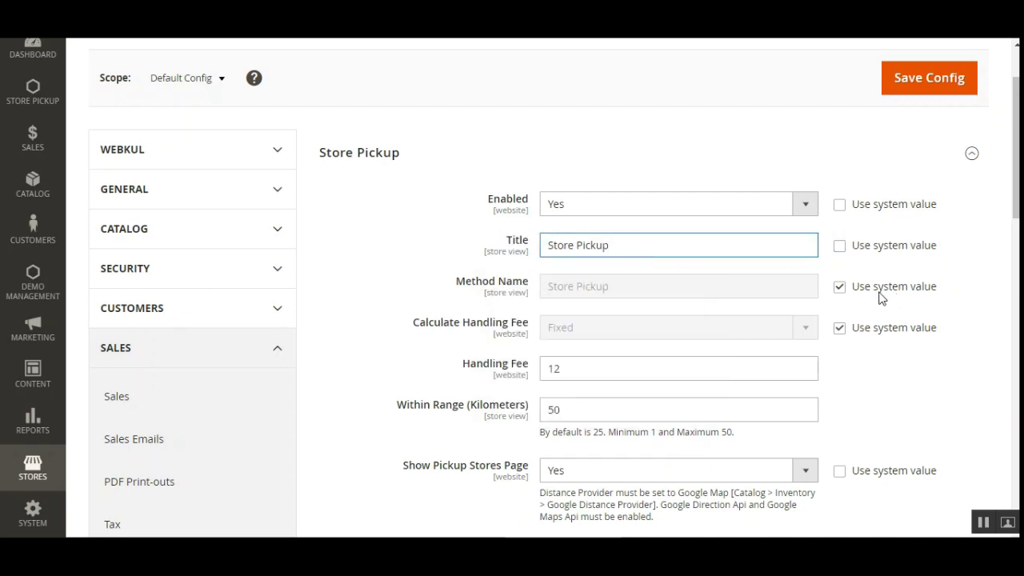
pyautogui.click(839, 288)
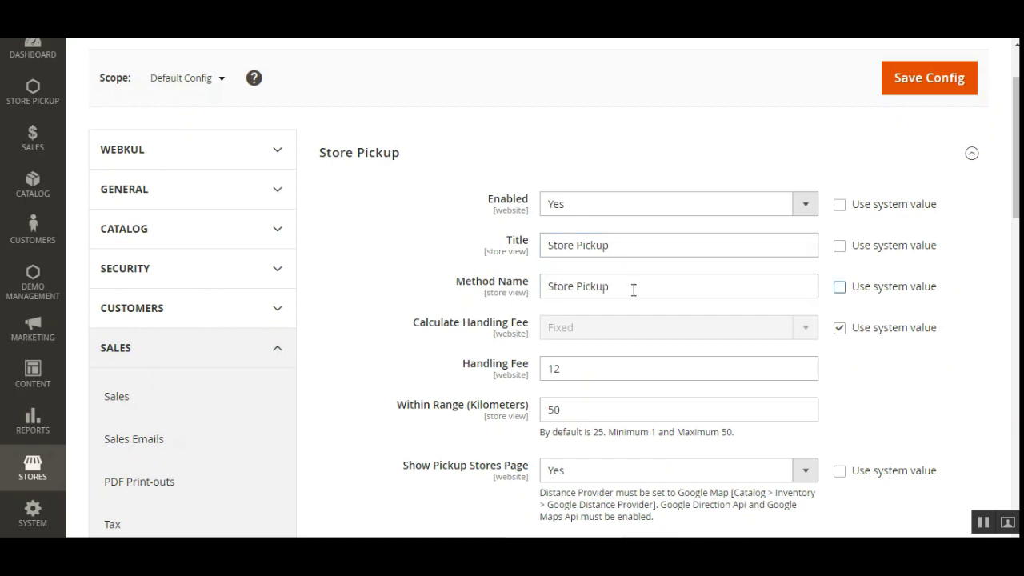
# Turn off the system value for Calculate Handling Fee and review its options along with the Handling Fee field
pyautogui.click(839, 328)
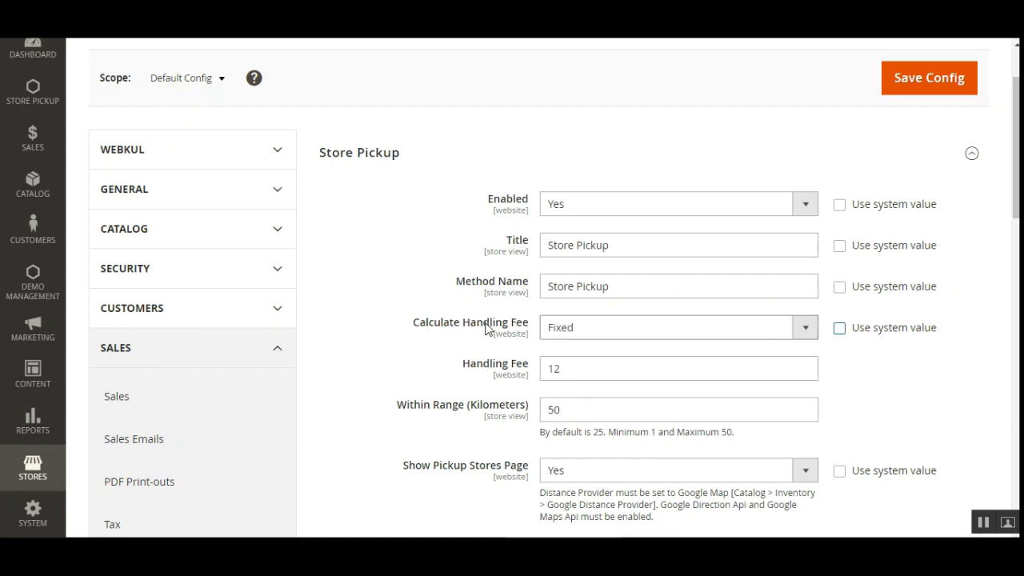
pyautogui.click(657, 330)
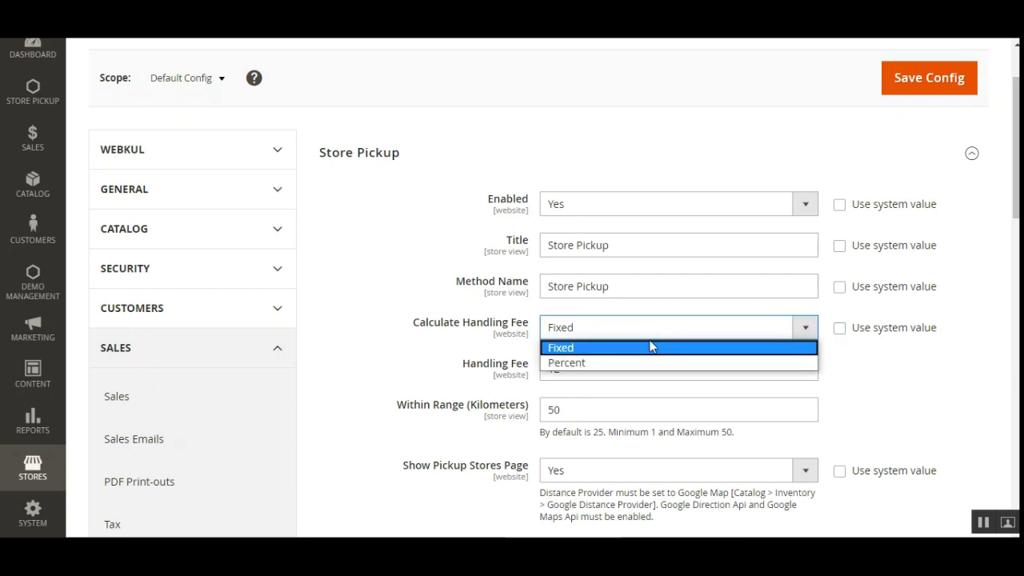
pyautogui.click(595, 370)
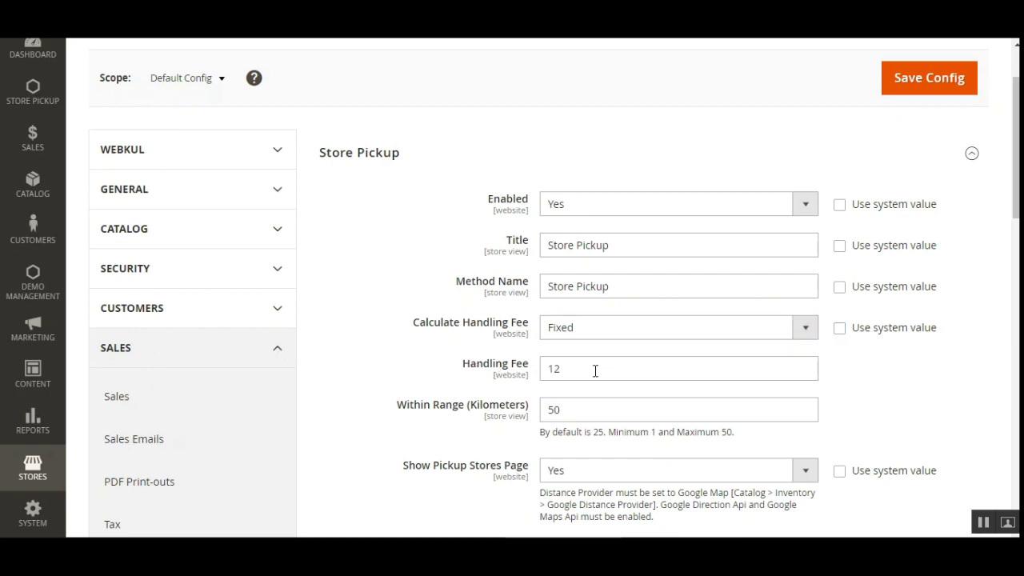
pyautogui.moveTo(573, 365); pyautogui.dragTo(524, 380)
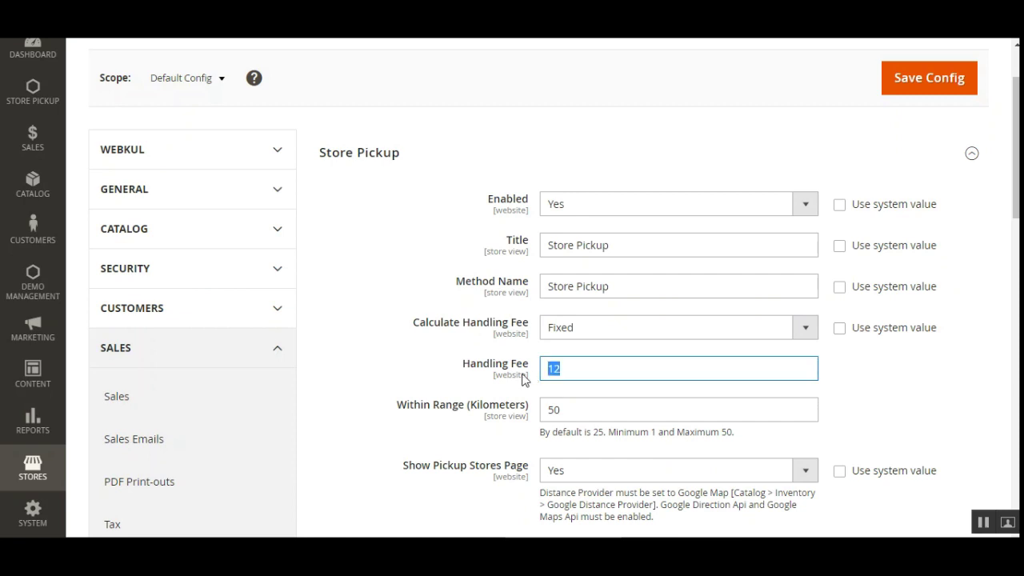
pyautogui.click(602, 329)
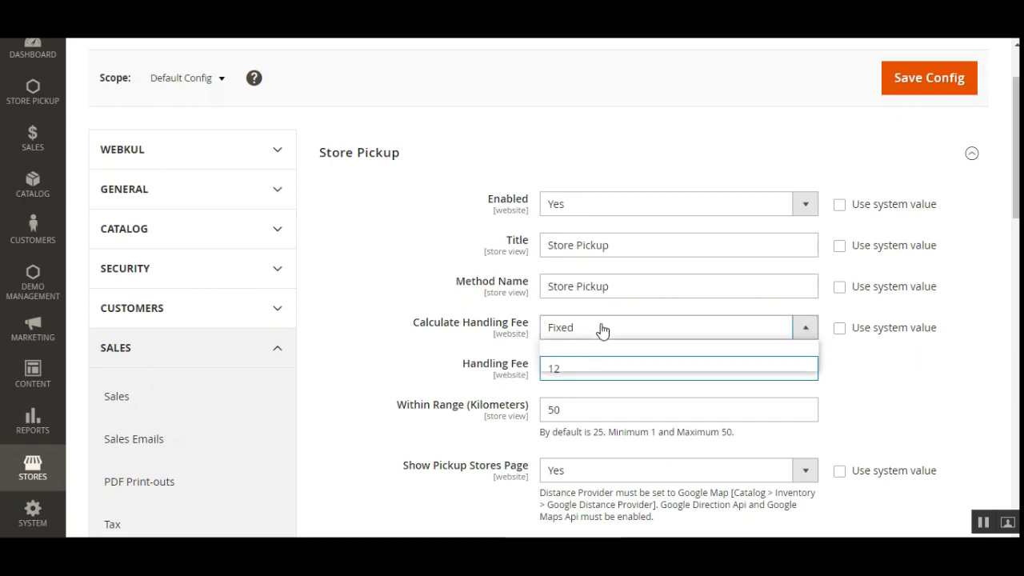
pyautogui.click(436, 362)
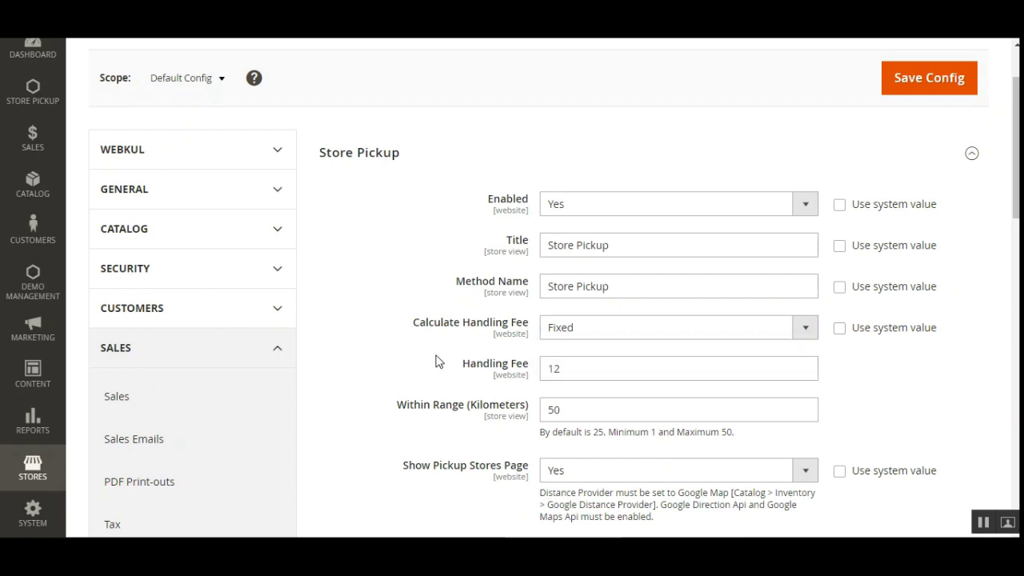
pyautogui.click(574, 363)
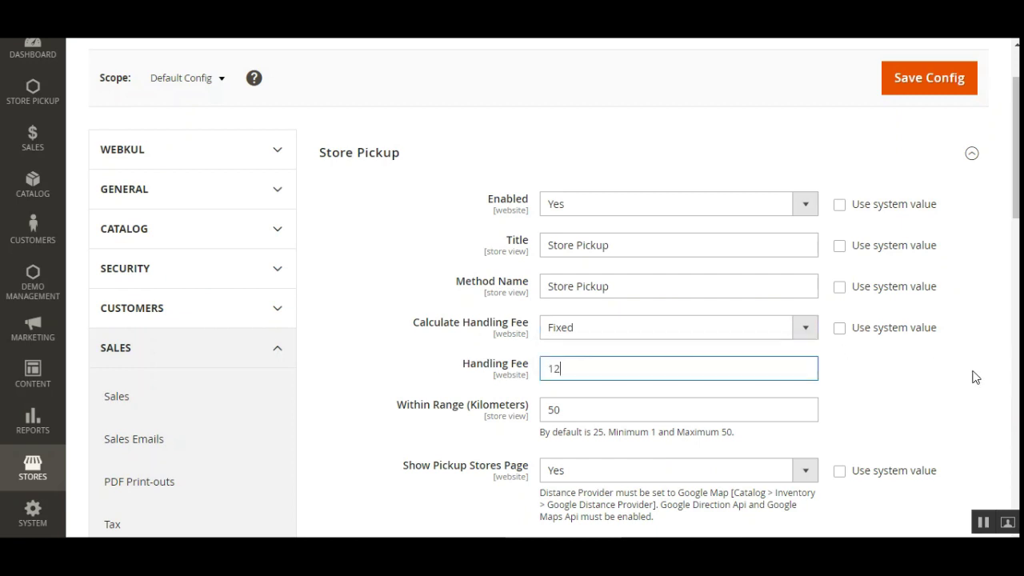
# Examine the Show Pickup Stores Page setting and its available choices
pyautogui.moveTo(1016, 148); pyautogui.dragTo(1016, 197)
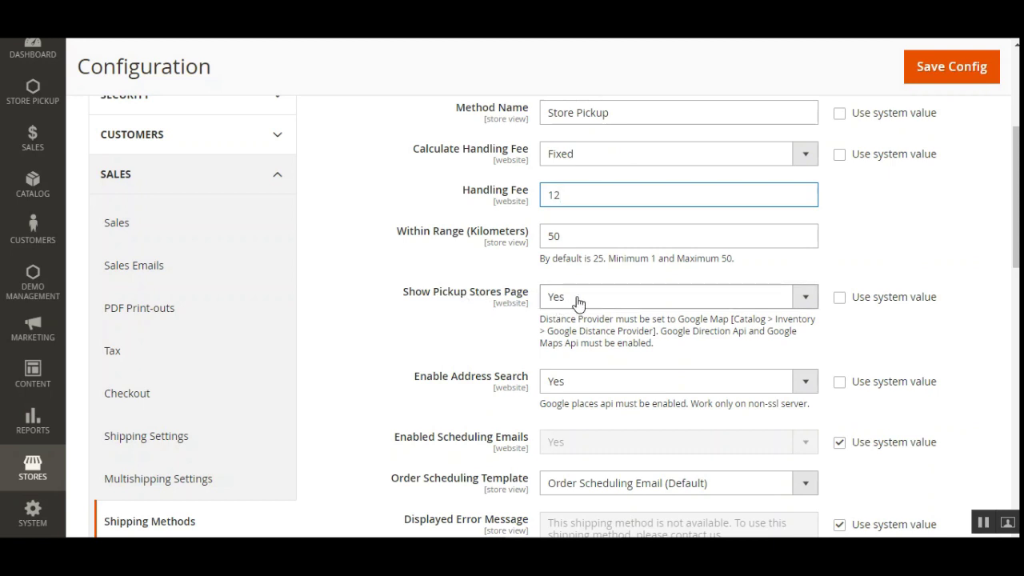
pyautogui.click(605, 299)
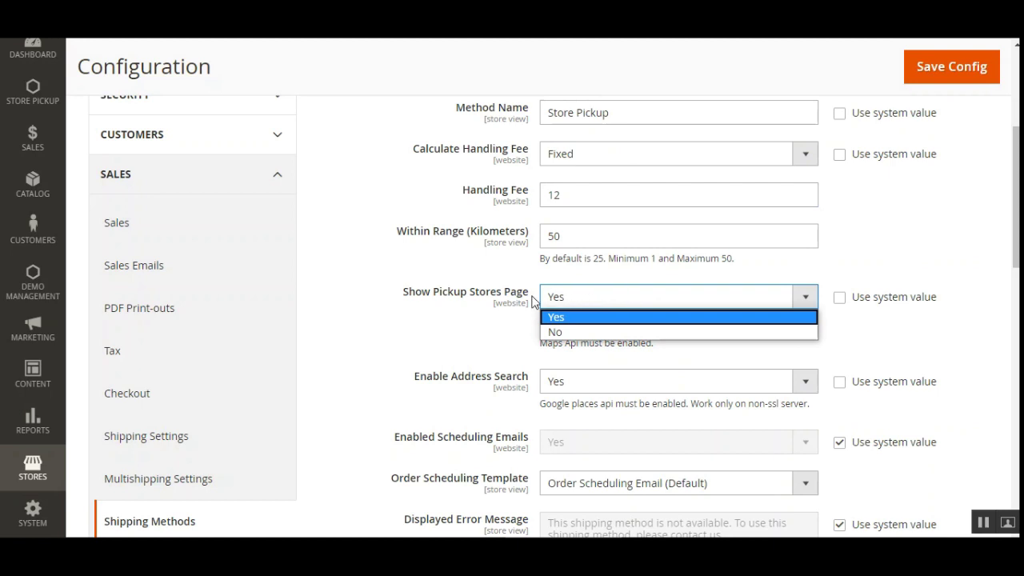
pyautogui.click(480, 328)
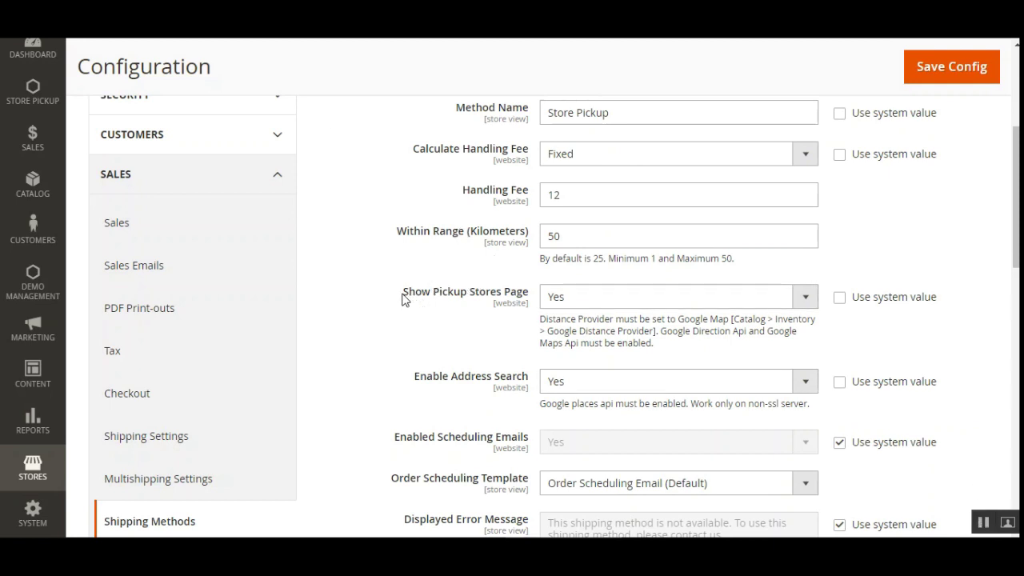
pyautogui.click(588, 306)
pyautogui.click(446, 320)
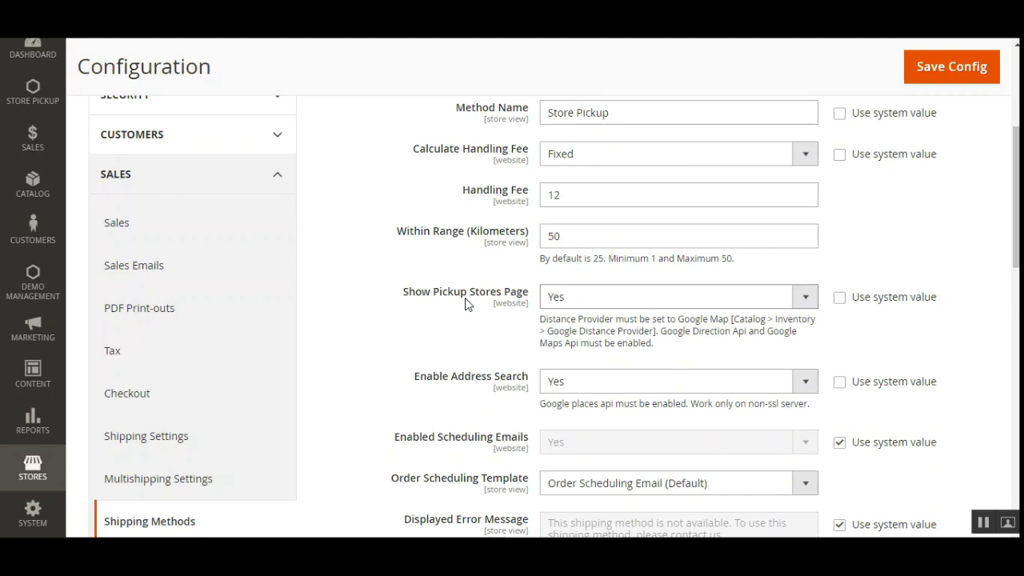
pyautogui.moveTo(421, 293); pyautogui.dragTo(516, 298)
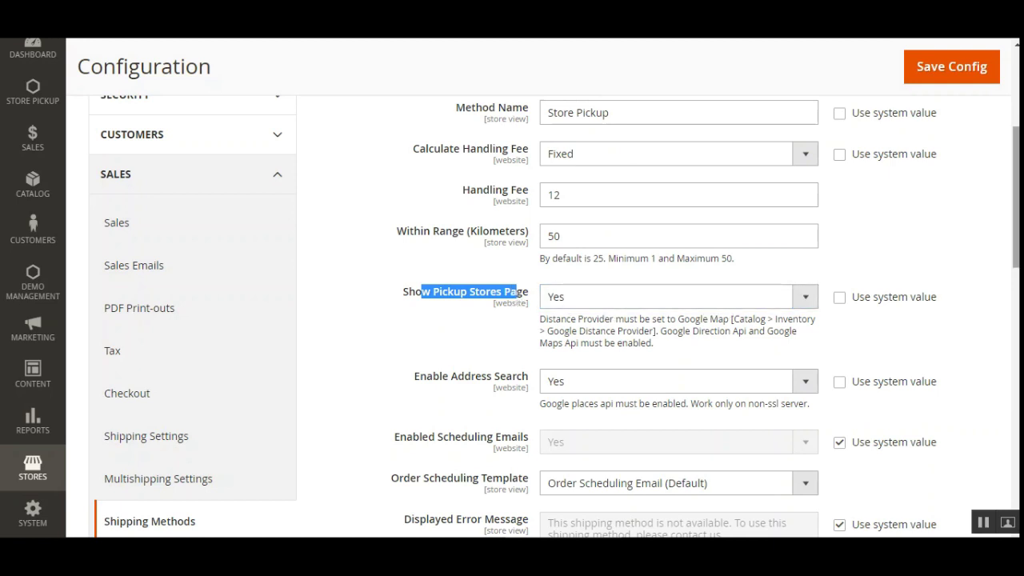
# Examine the Enable Address Search setting and its available choices
pyautogui.scroll(-2, 555, 316)
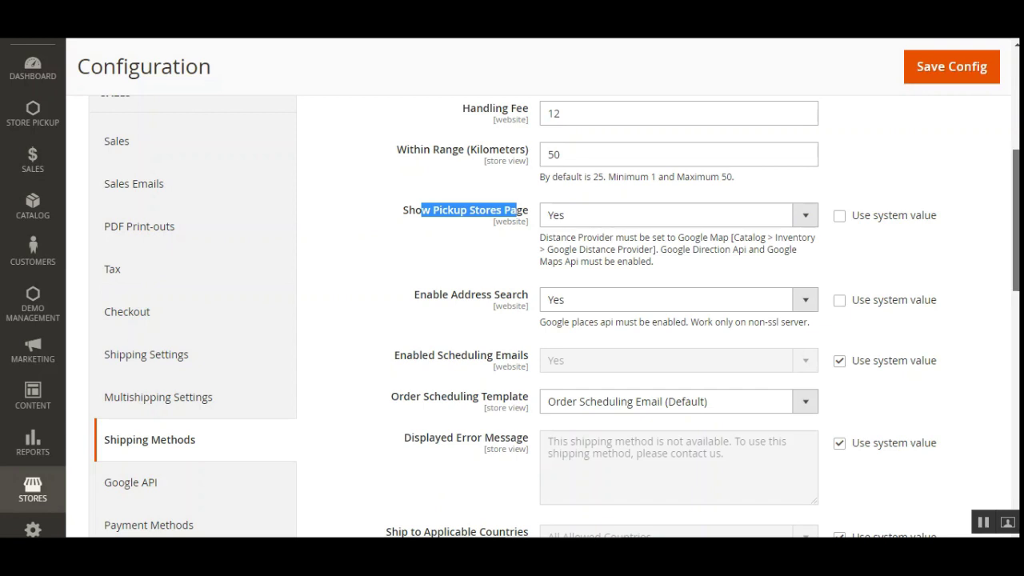
pyautogui.scroll(-1, 512, 320)
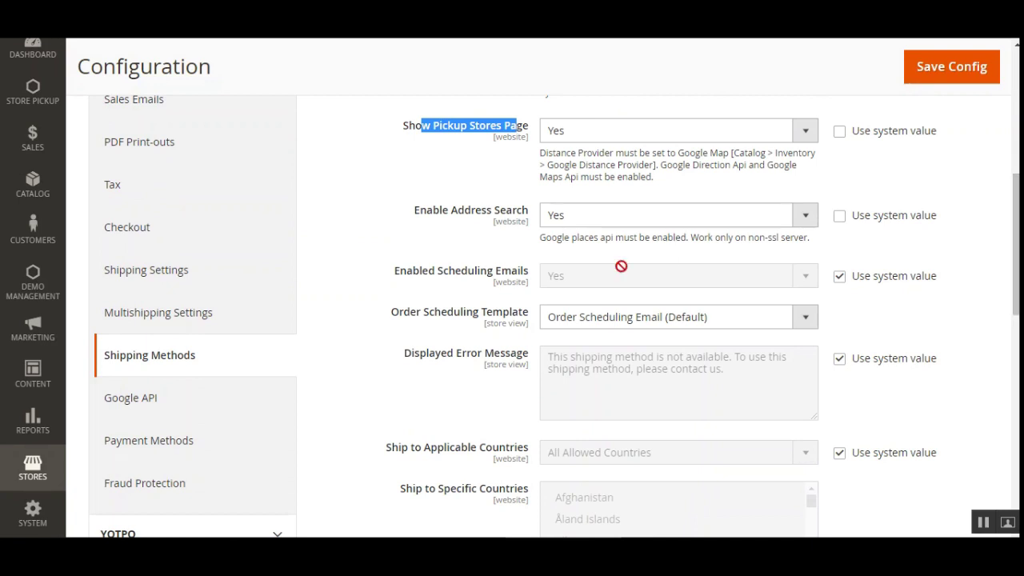
pyautogui.click(644, 216)
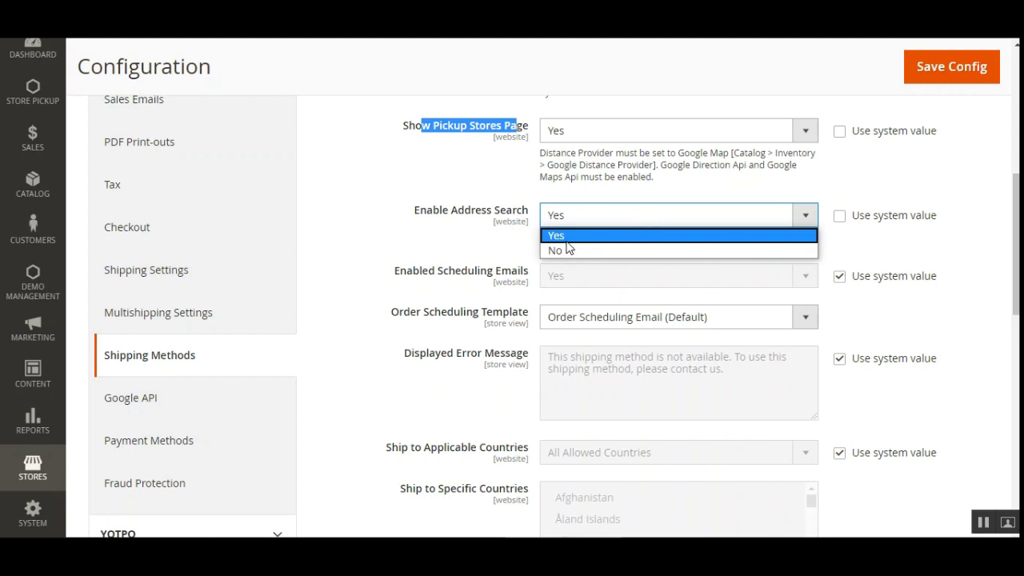
pyautogui.scroll(-1, 1018, 240)
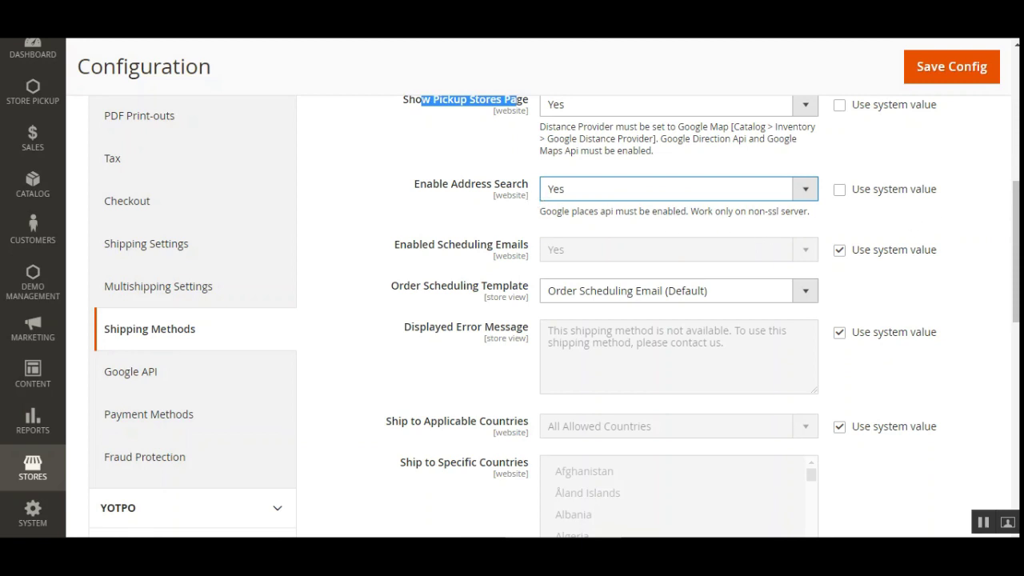
pyautogui.scroll(-1, 992, 242)
pyautogui.scroll(-2, 1016, 256)
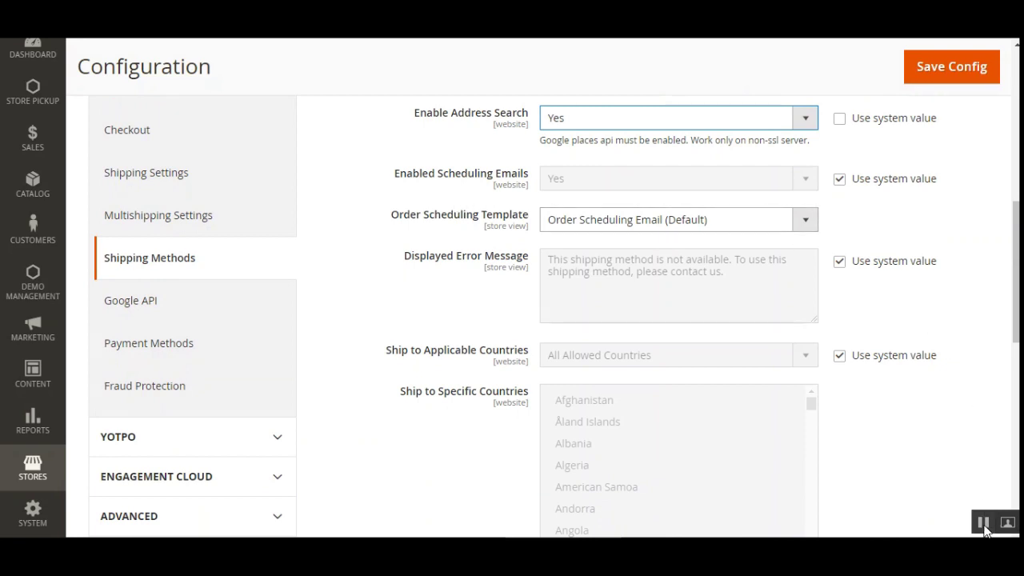
pyautogui.click(579, 120)
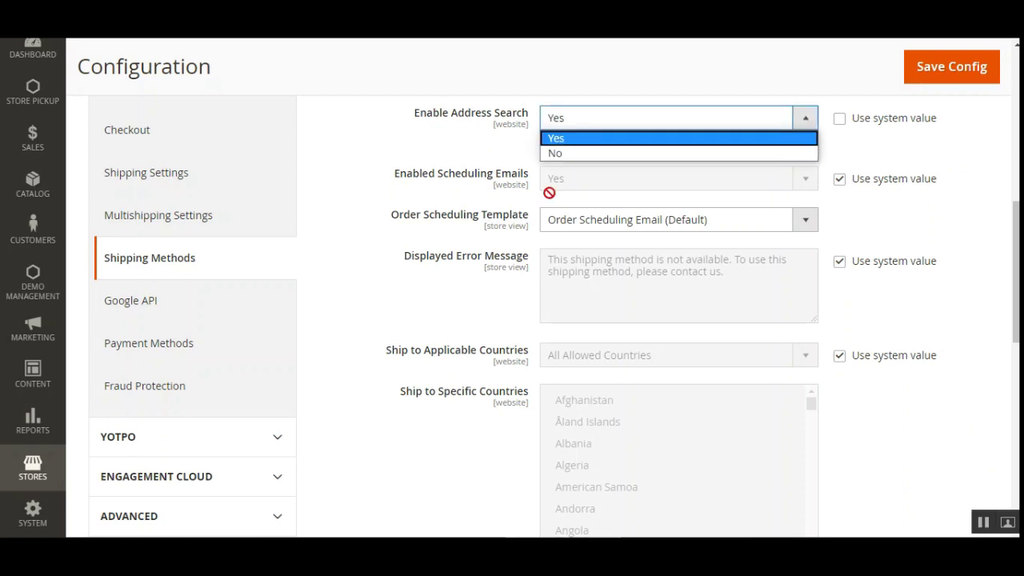
pyautogui.tripleClick(437, 186)
pyautogui.click(402, 188)
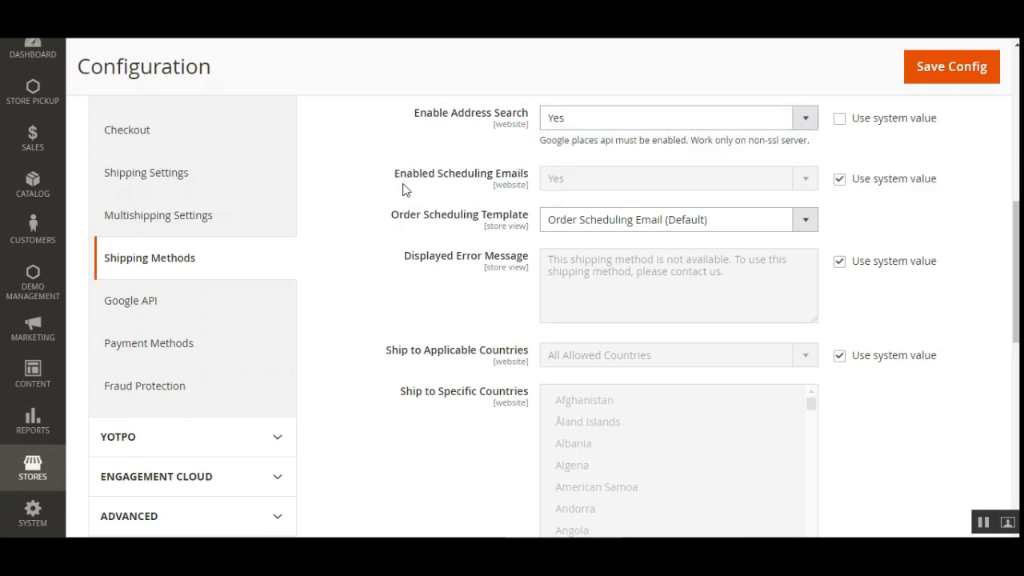
# Turn off the system value for Enabled Scheduling Emails and review the available Order Scheduling Template choices
pyautogui.tripleClick(476, 190)
pyautogui.click(445, 183)
pyautogui.moveTo(445, 183); pyautogui.dragTo(555, 187)
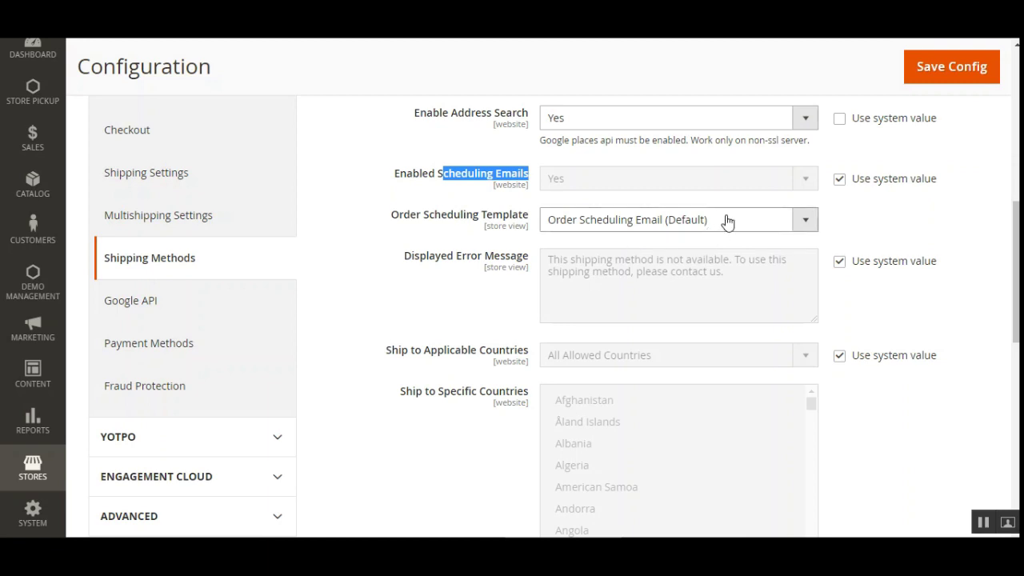
pyautogui.click(839, 180)
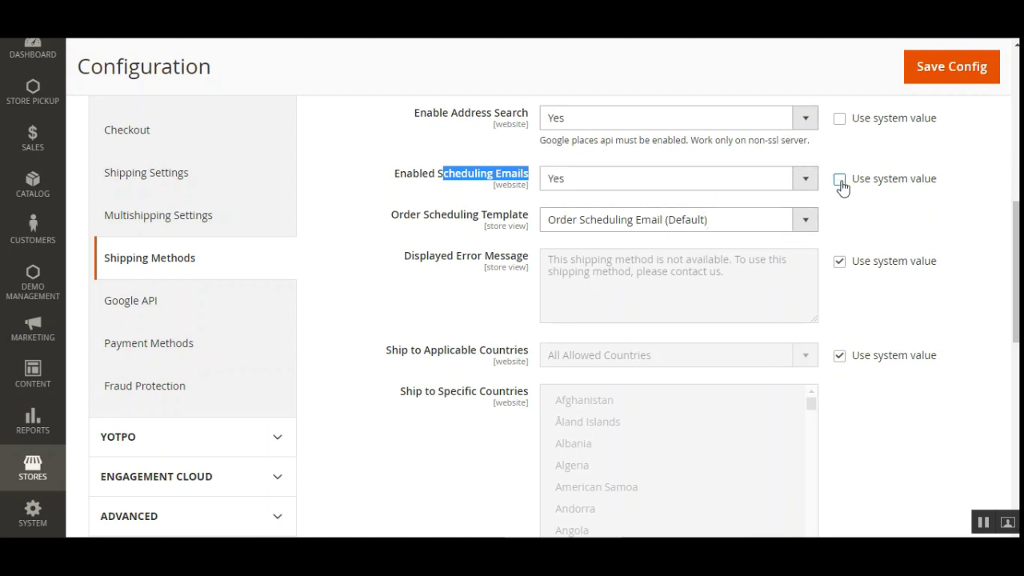
pyautogui.click(469, 198)
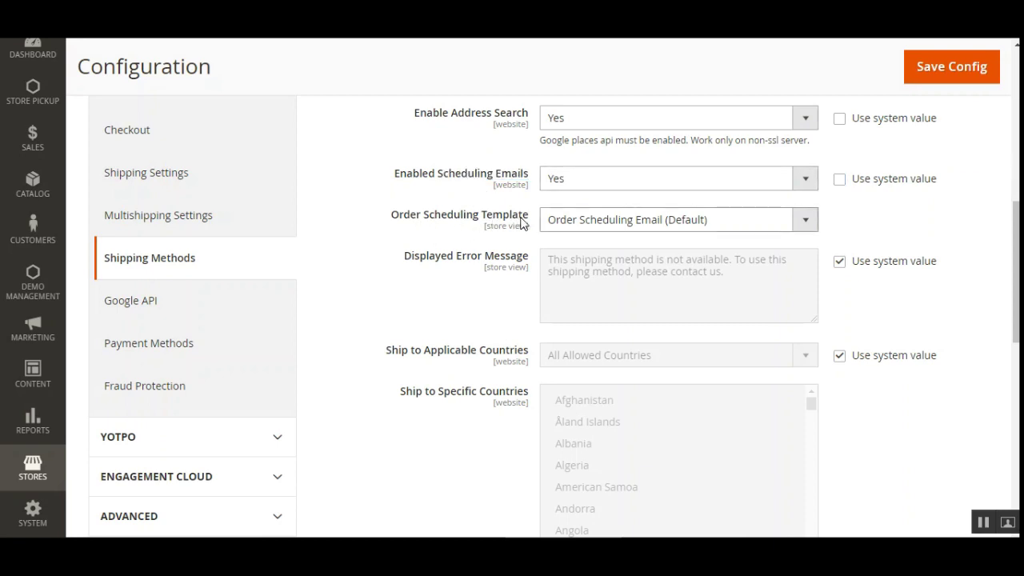
pyautogui.click(621, 219)
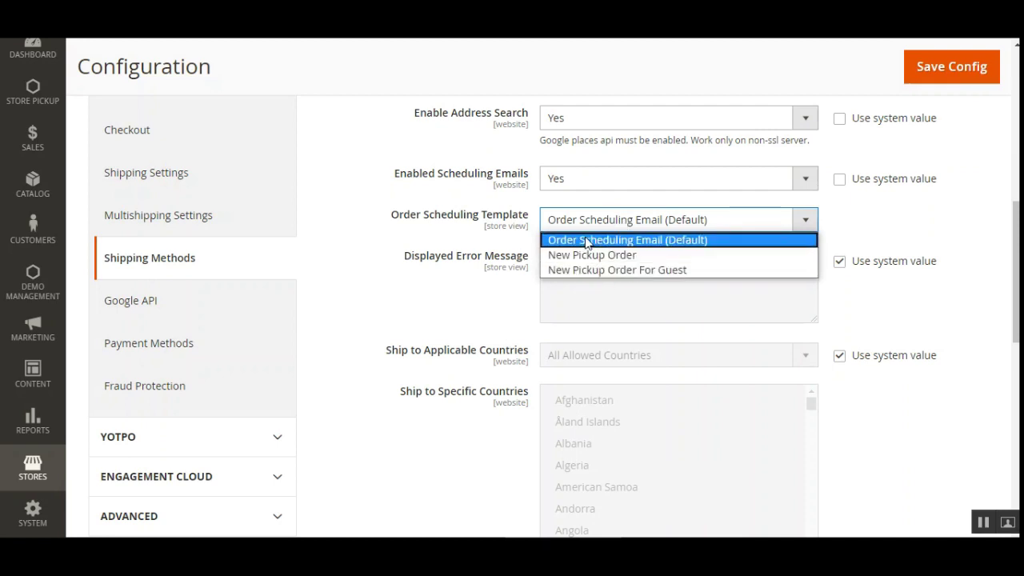
pyautogui.click(862, 232)
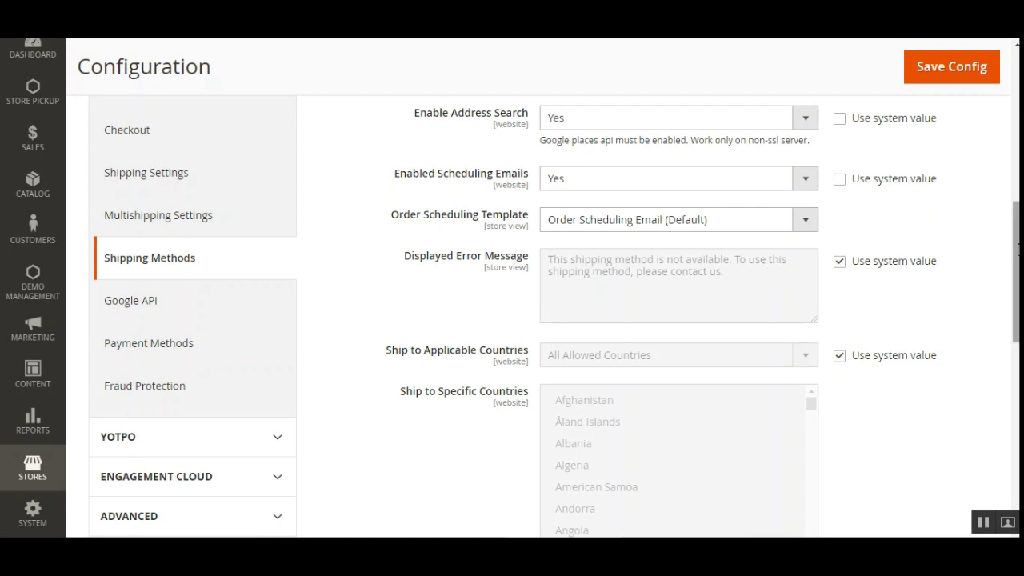
# Turn off the system value for Ship to Applicable Countries and set it to Specific Countries
pyautogui.moveTo(1016, 250); pyautogui.dragTo(1016, 297)
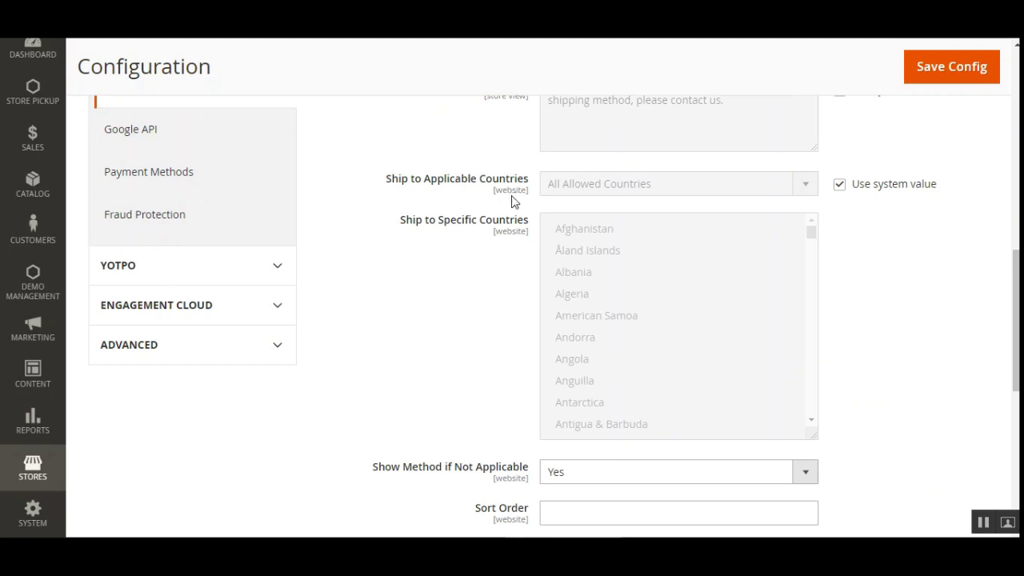
pyautogui.click(838, 186)
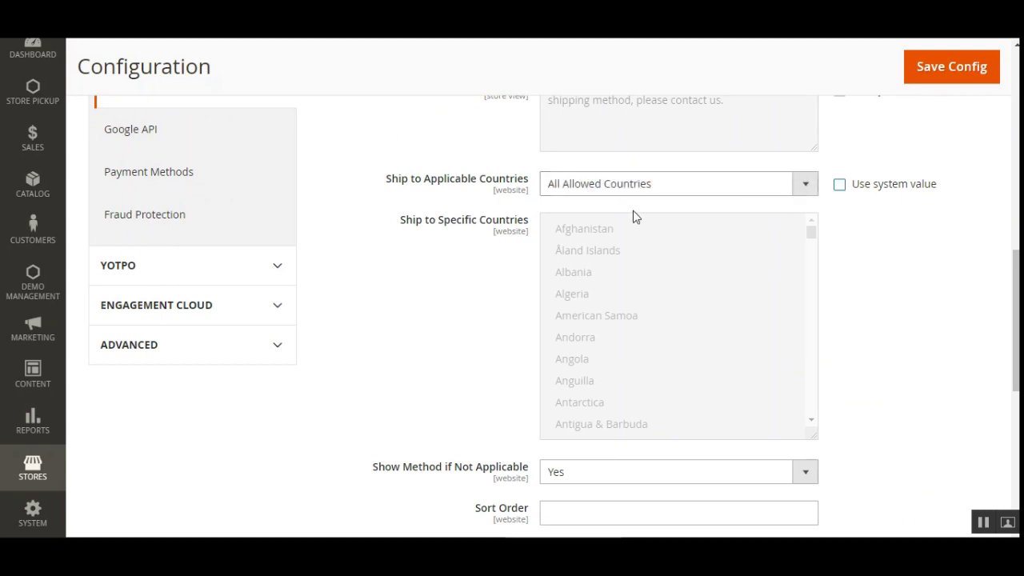
pyautogui.click(698, 190)
pyautogui.click(676, 219)
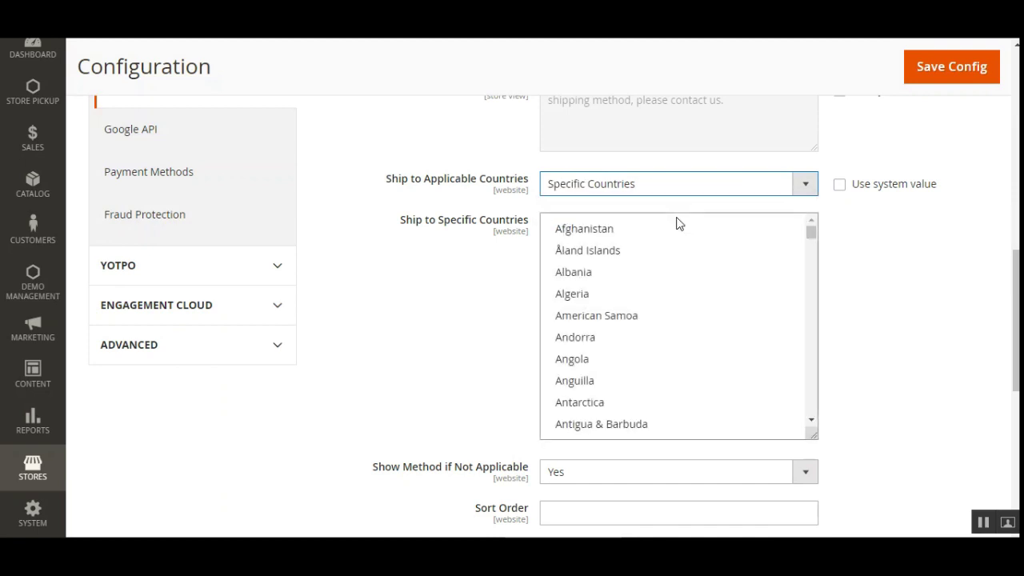
# Select Afghanistan, Åland Islands, Albania and Algeria as the specific countries for Store Pickup shipping
pyautogui.click(590, 239)
pyautogui.keyDown('ctrl'); pyautogui.click(588, 256); pyautogui.keyUp('ctrl')
pyautogui.keyDown('ctrl'); pyautogui.click(584, 275); pyautogui.keyUp('ctrl')
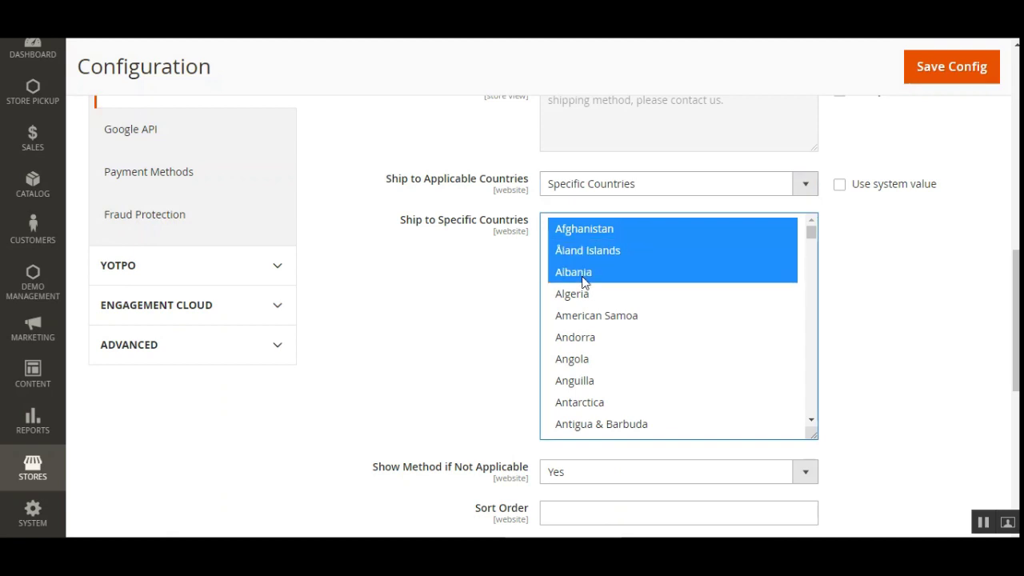
pyautogui.keyDown('ctrl'); pyautogui.click(581, 293); pyautogui.keyUp('ctrl')
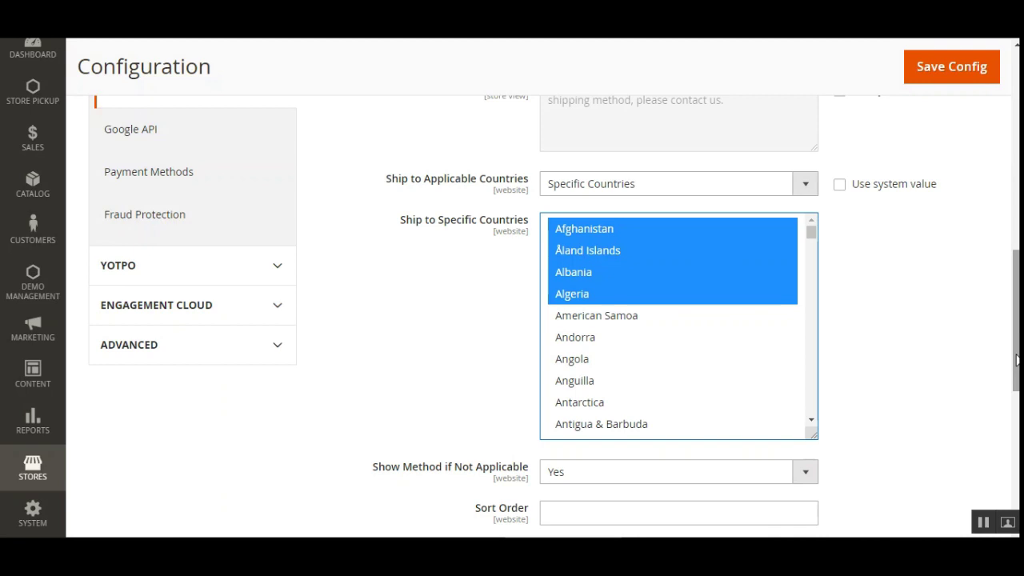
pyautogui.scroll(1, 612, 354)
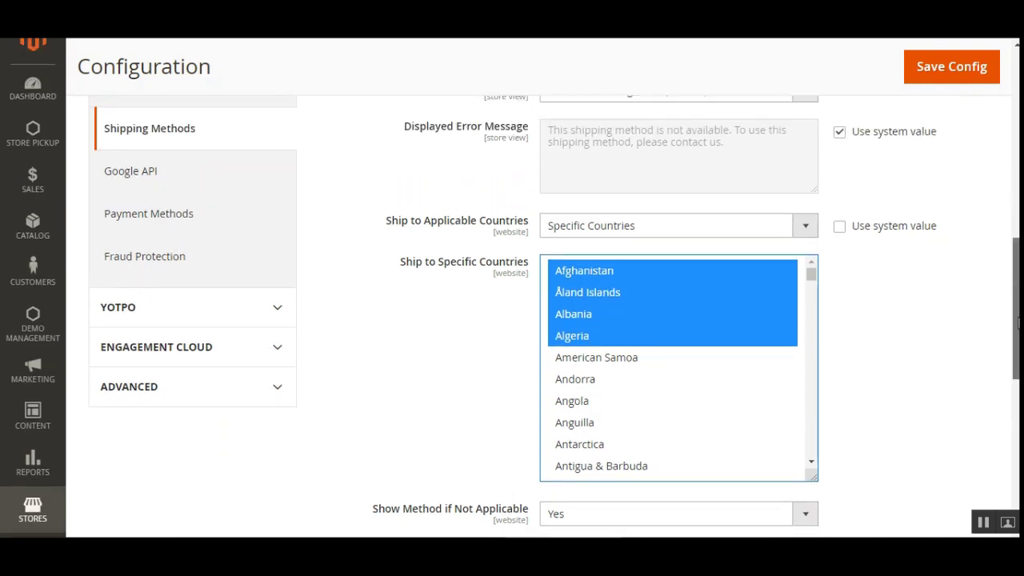
# Examine the Show Method if Not Applicable setting and its available choices, leaving it at Yes
pyautogui.scroll(-3, 612, 354)
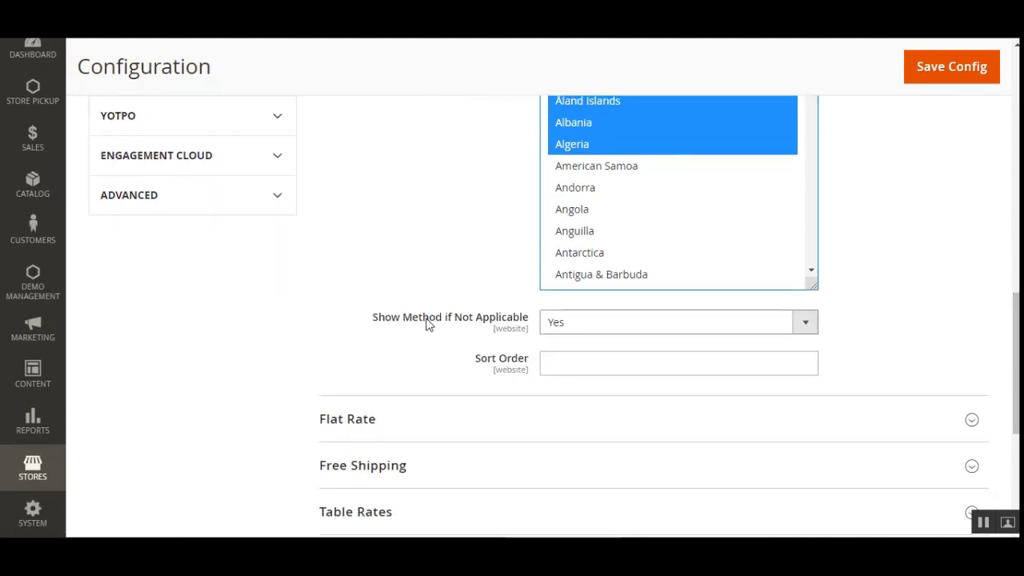
pyautogui.click(620, 327)
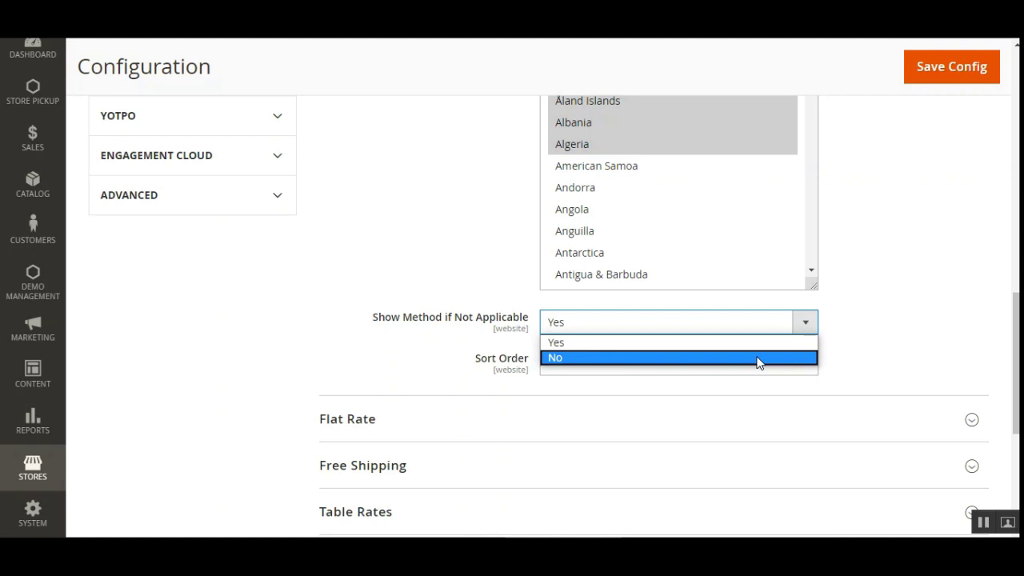
pyautogui.click(903, 343)
pyautogui.moveTo(1016, 338); pyautogui.dragTo(1016, 418)
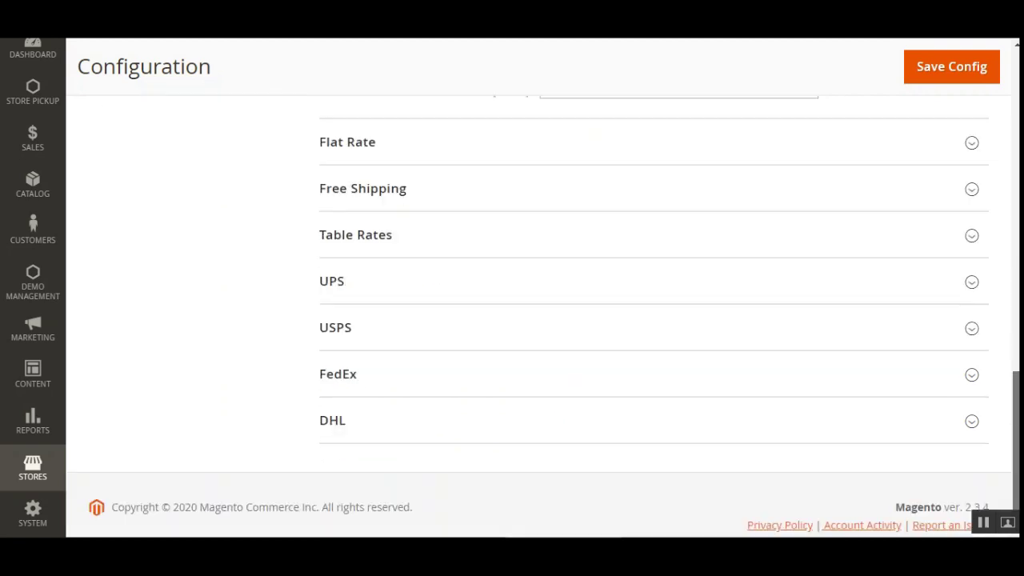
# Review the Store Pickup shipping method settings once more and save the configuration
pyautogui.scroll(10, 555, 316)
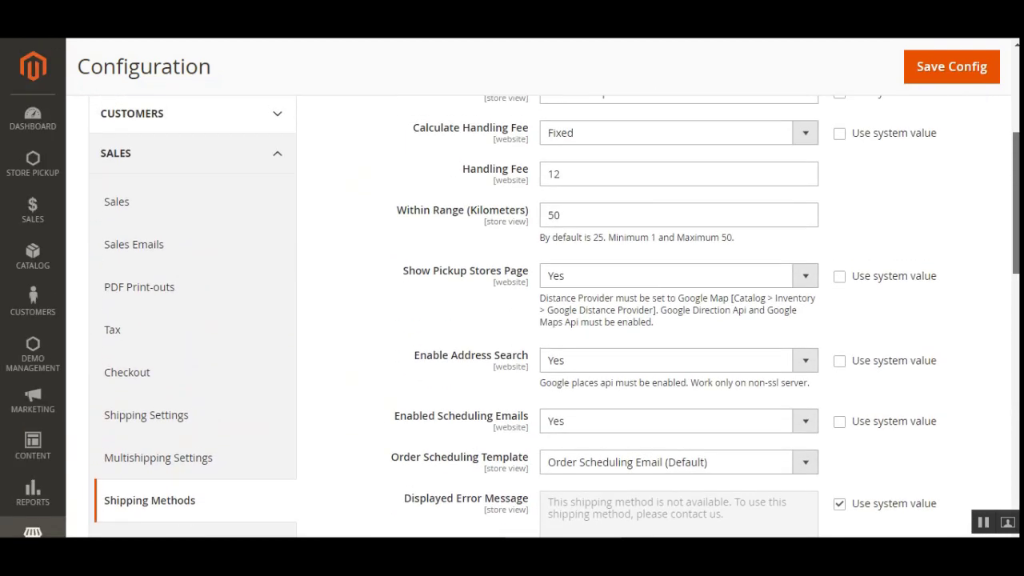
pyautogui.scroll(3, 554, 316)
pyautogui.scroll(-1, 554, 316)
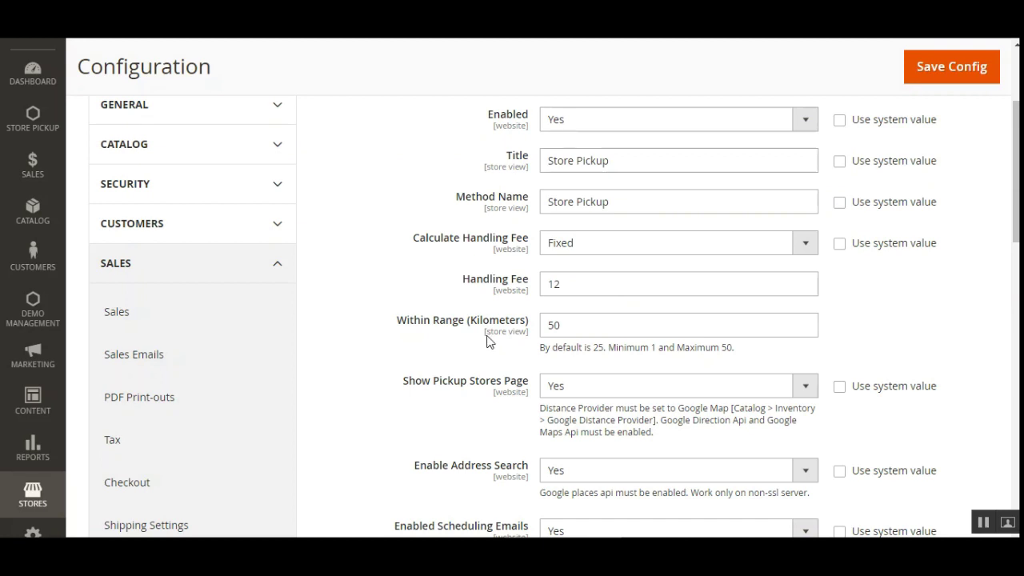
pyautogui.scroll(-2, 488, 340)
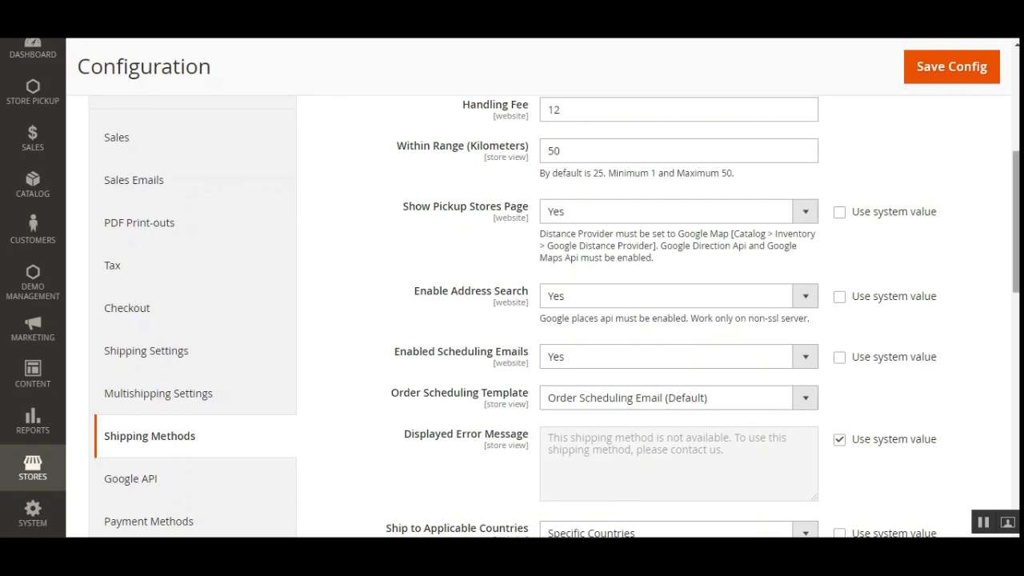
pyautogui.scroll(5, 486, 406)
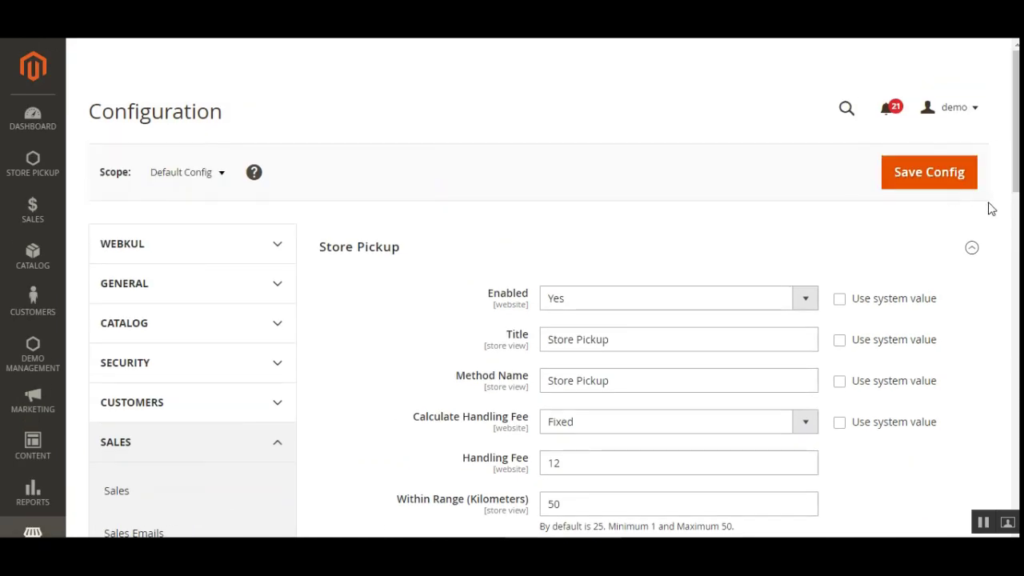
pyautogui.click(922, 181)
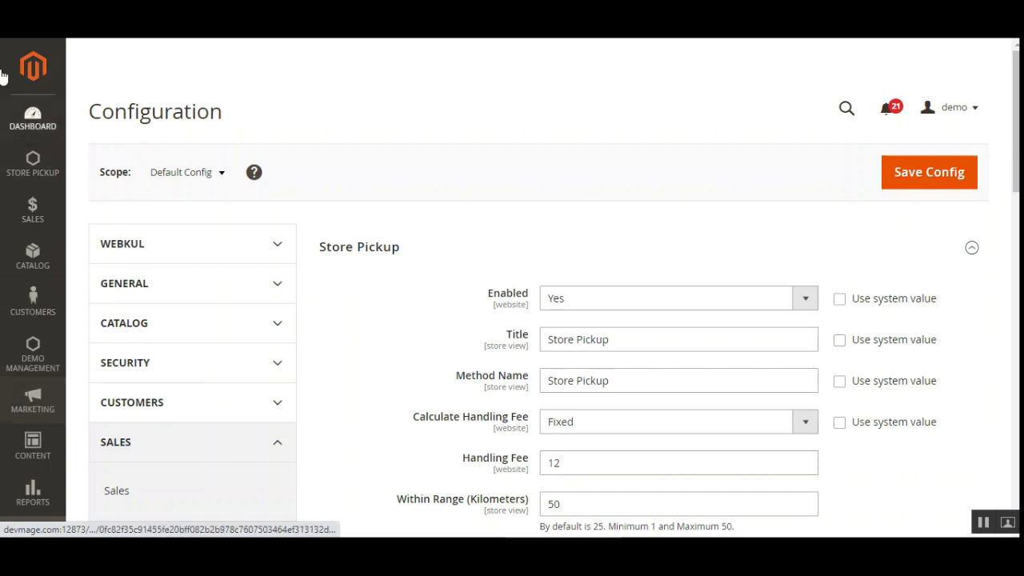
# Open the Pickup Stores Orders list of the store pickup extension
pyautogui.click(33, 168)
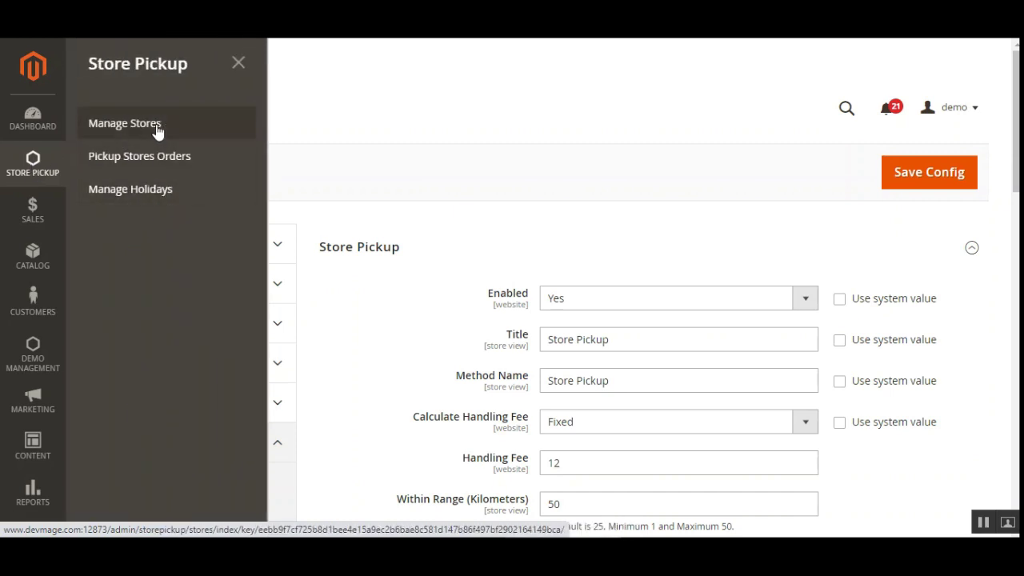
pyautogui.rightClick(156, 128)
pyautogui.click(186, 134)
pyautogui.click(139, 165)
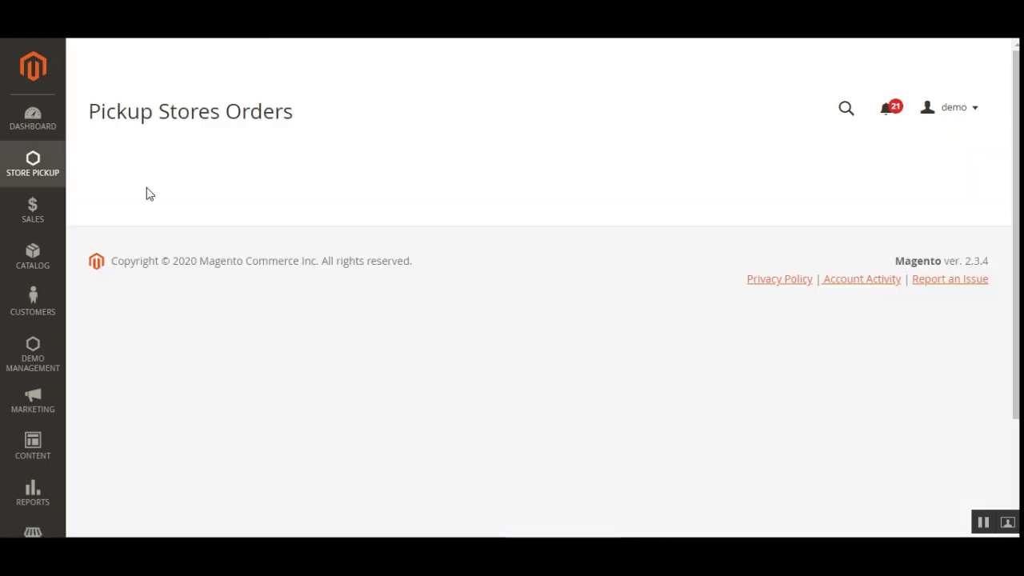
# Open the Manage Stores list and look over the existing pickup stores
pyautogui.click(46, 171)
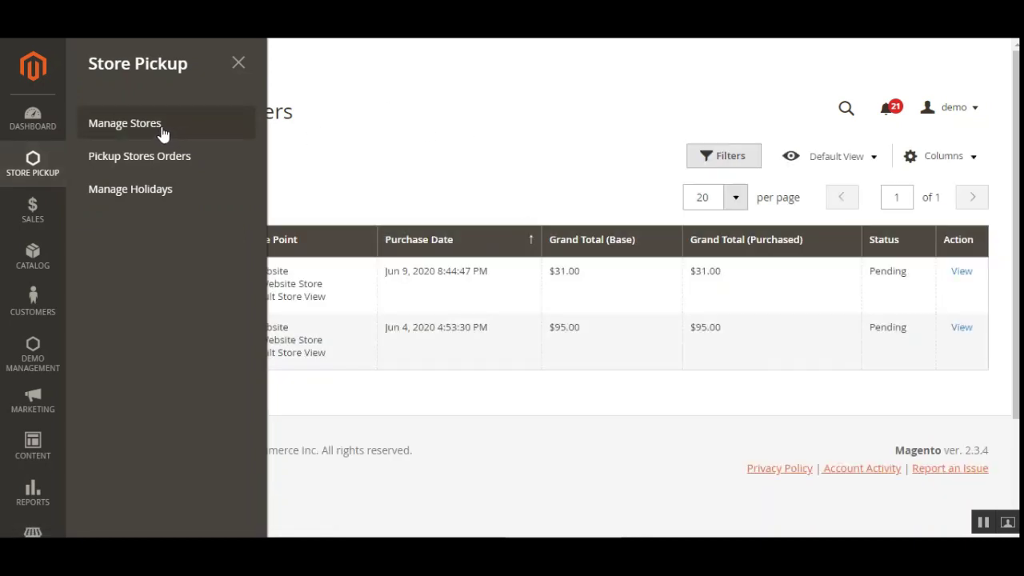
pyautogui.click(125, 124)
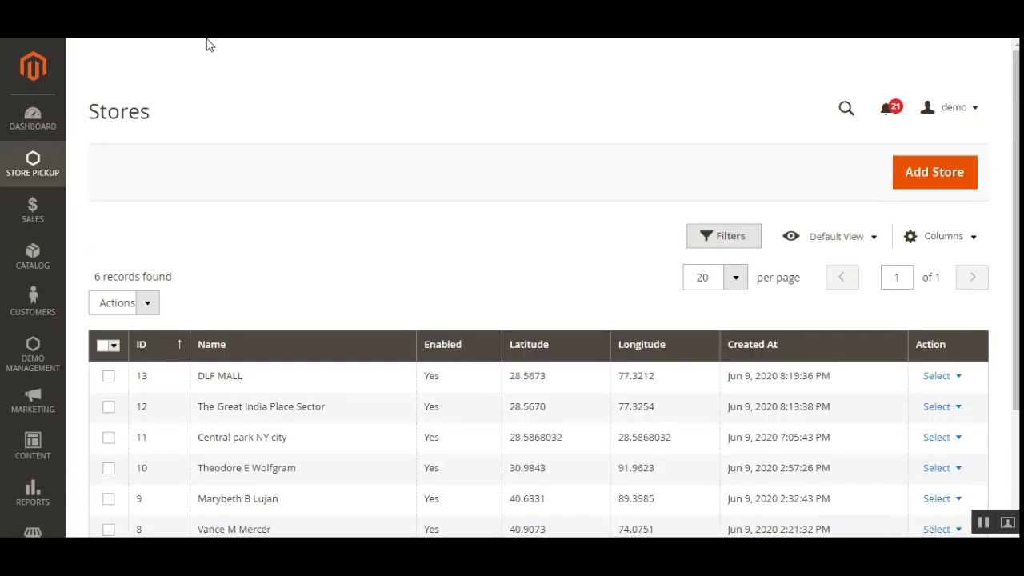
pyautogui.click(38, 178)
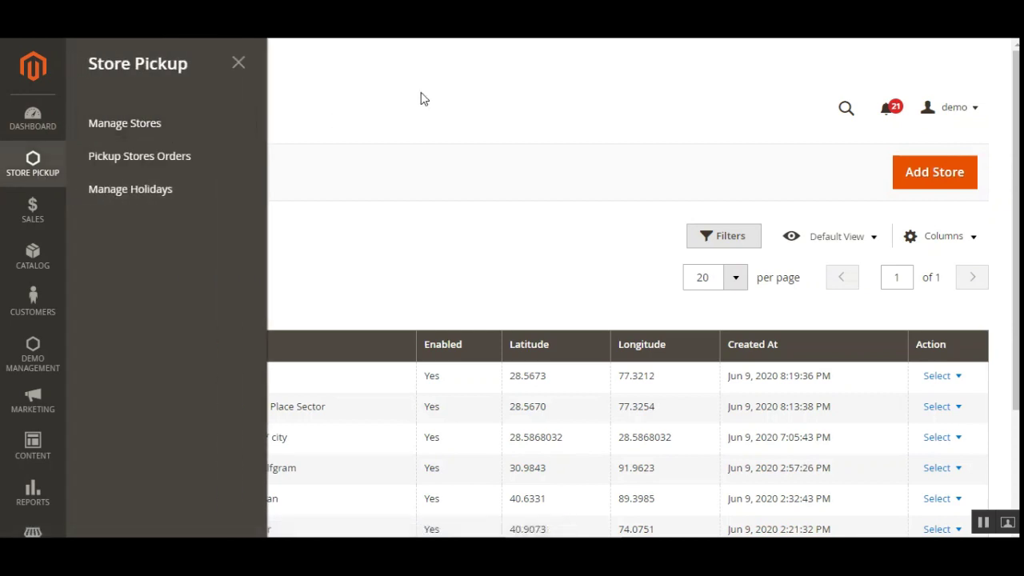
pyautogui.click(408, 161)
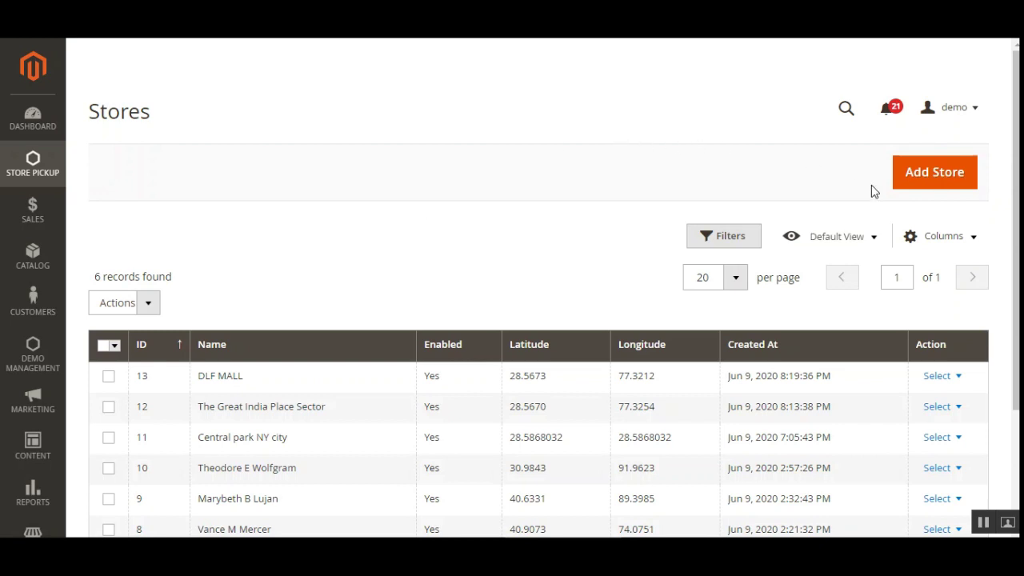
pyautogui.scroll(-5, 871, 184)
pyautogui.scroll(3, 871, 185)
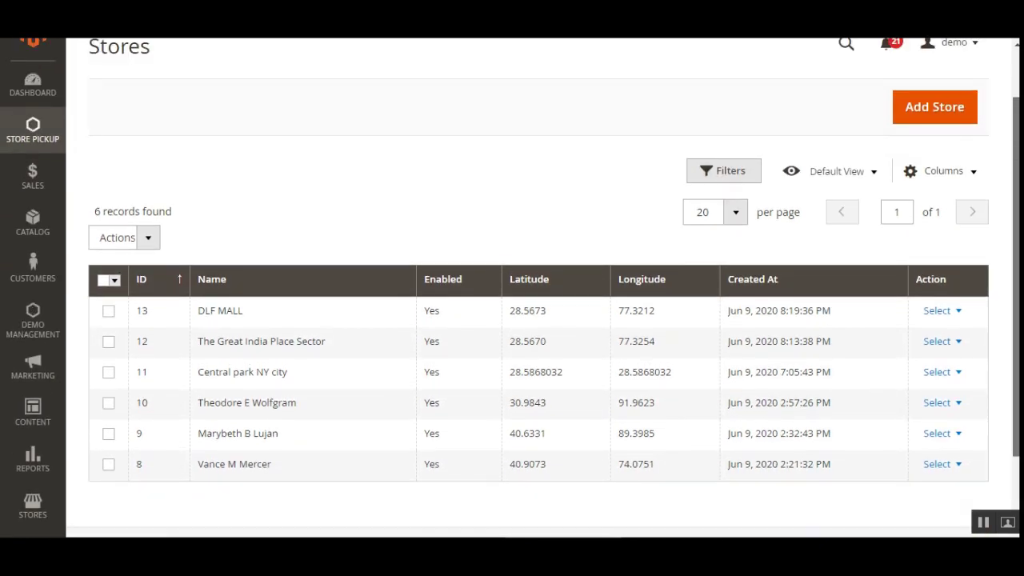
pyautogui.scroll(1, 646, 200)
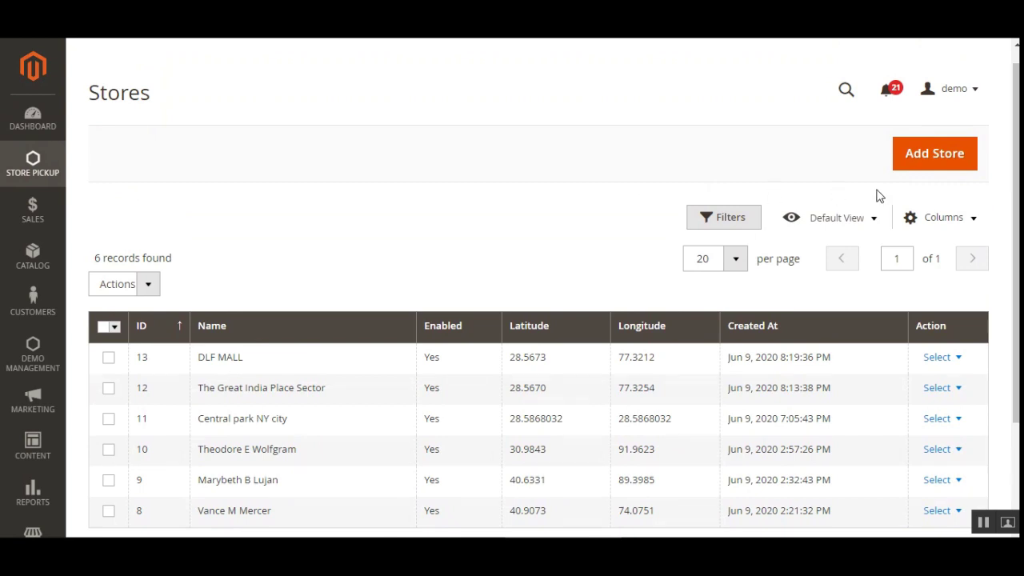
# Open the form for adding a store and examine its info, timing, holidays, contact, address and product assignment sections
pyautogui.click(933, 160)
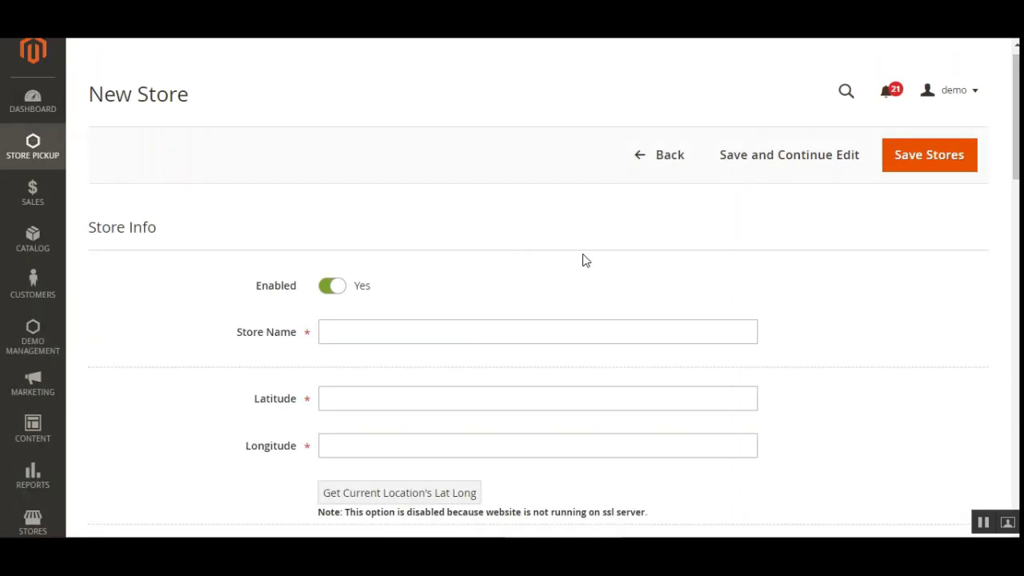
pyautogui.scroll(-2, 512, 320)
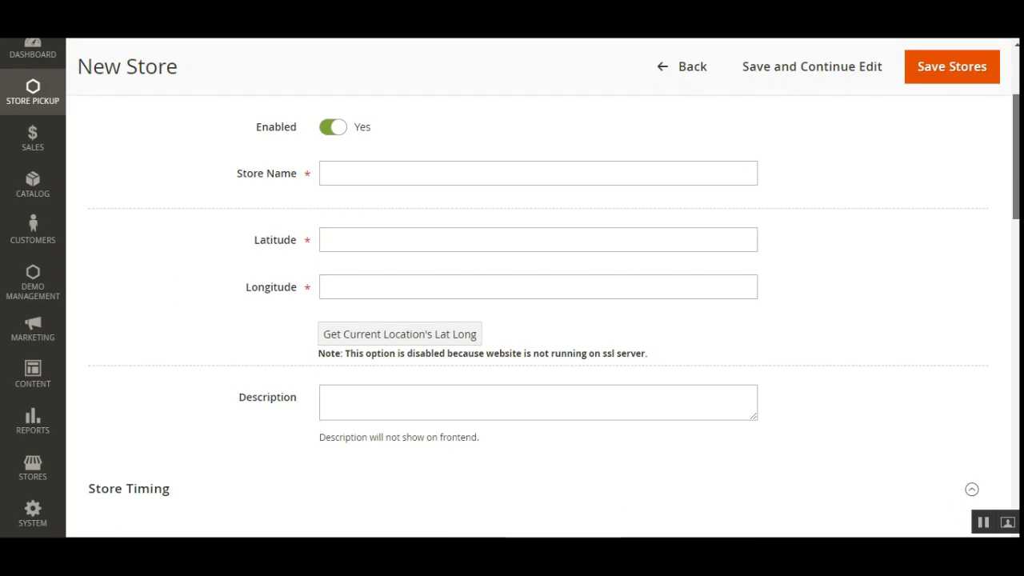
pyautogui.scroll(-5, 512, 320)
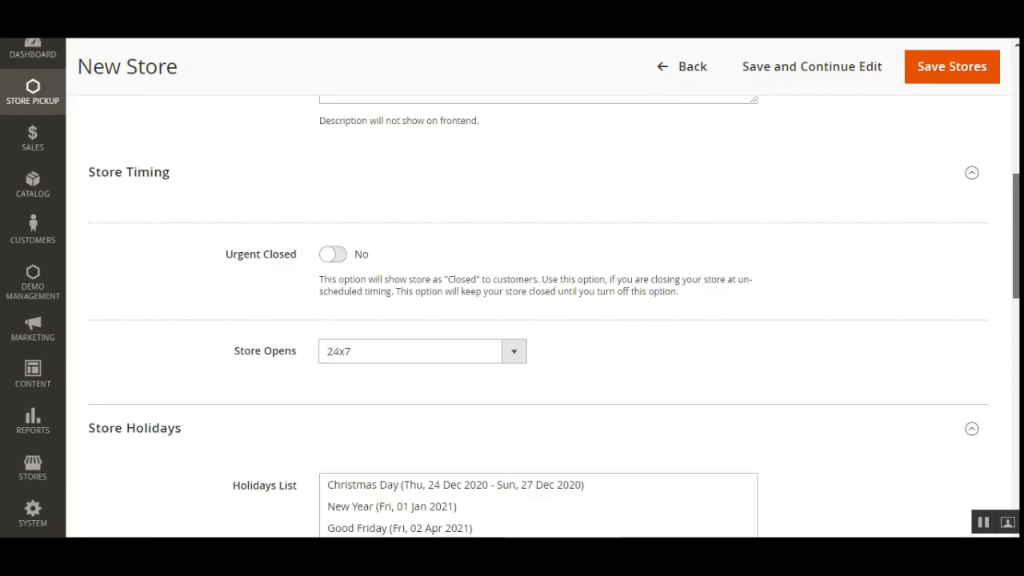
pyautogui.scroll(-1, 554, 316)
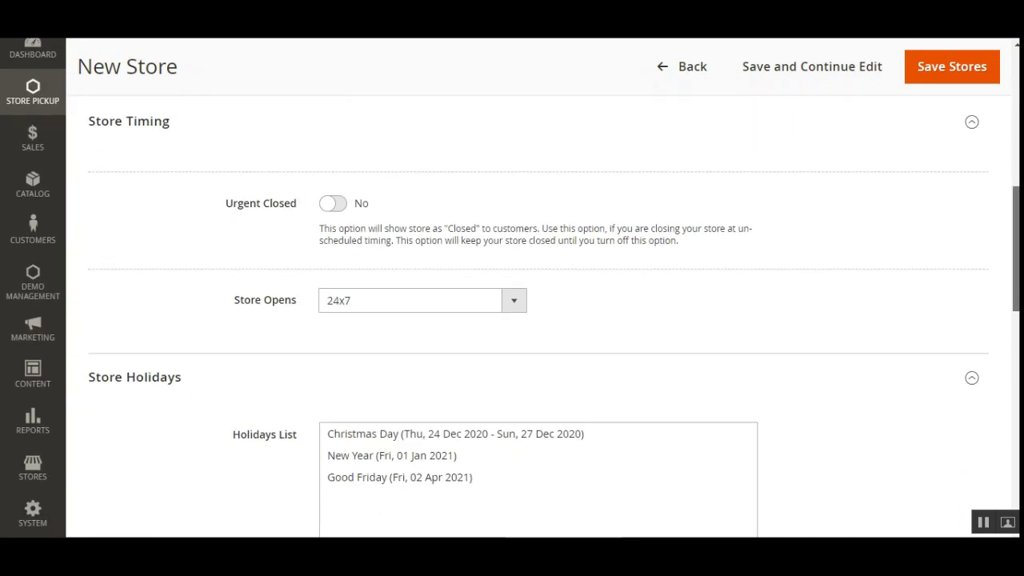
pyautogui.scroll(-3, 512, 320)
pyautogui.scroll(-2, 512, 320)
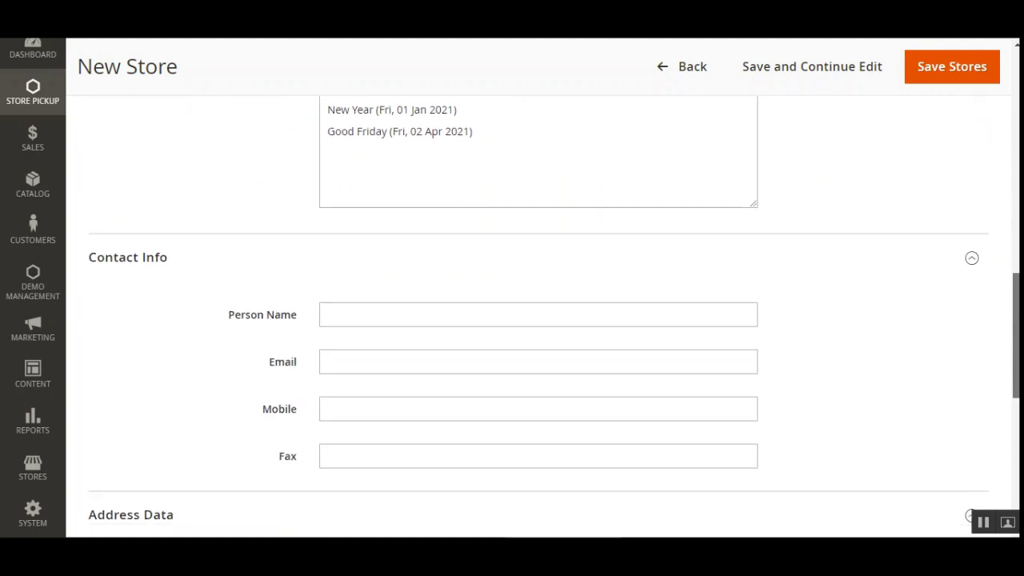
pyautogui.scroll(-2, 512, 320)
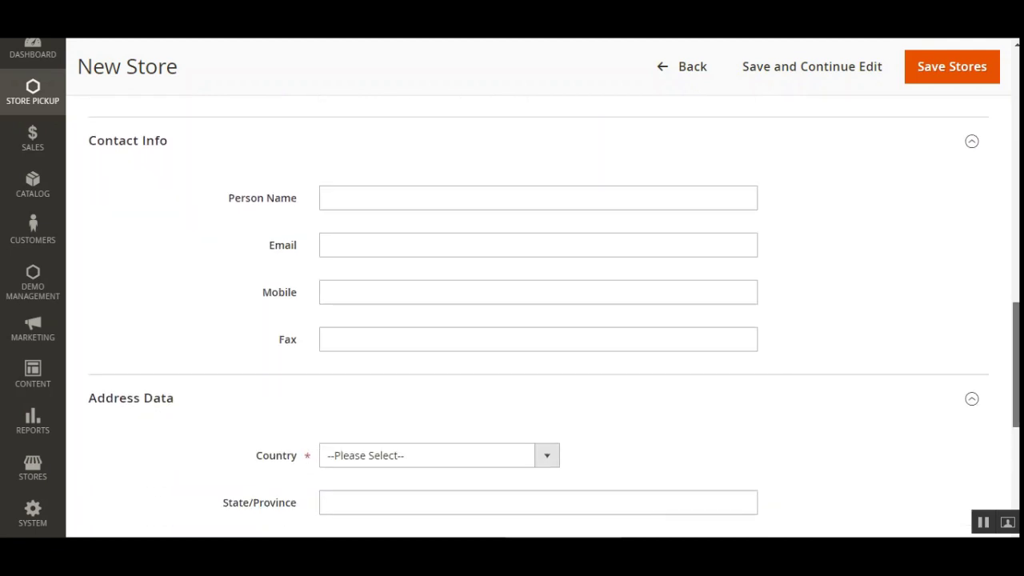
pyautogui.scroll(-4, 512, 320)
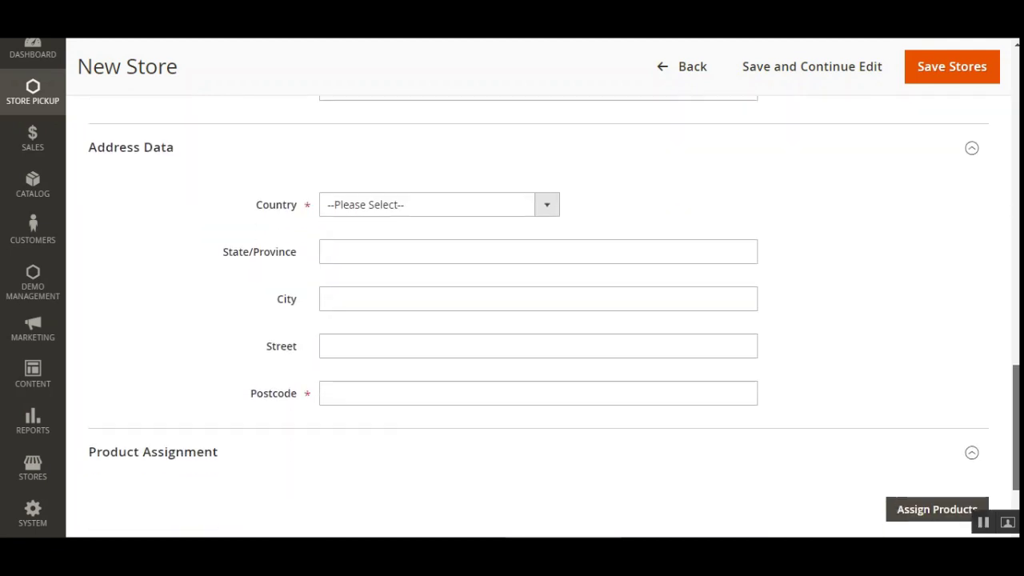
pyautogui.scroll(-2, 512, 320)
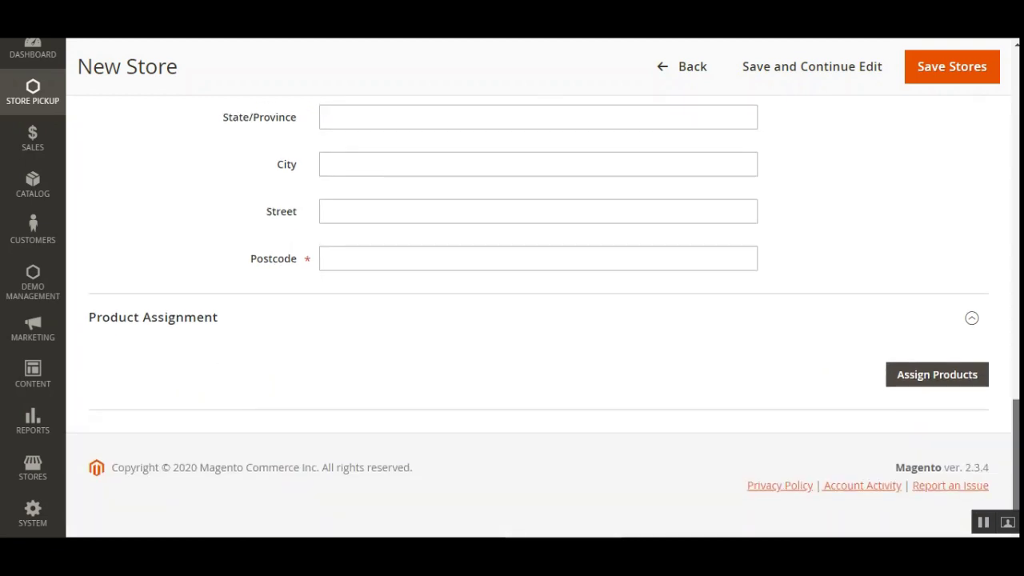
pyautogui.scroll(10, 422, 306)
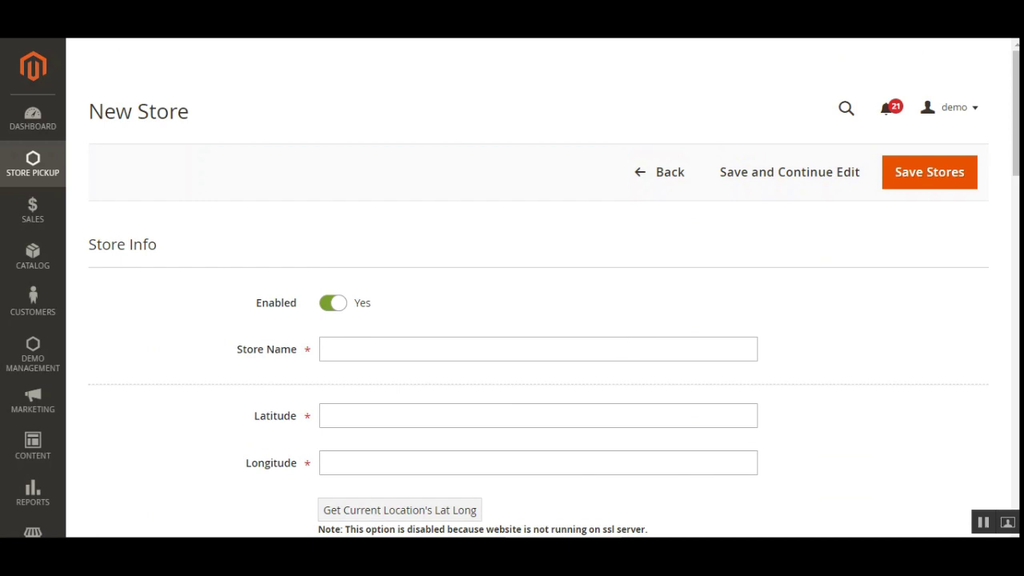
pyautogui.moveTo(1015, 144); pyautogui.dragTo(1016, 142)
# Return from the new store form to the stores list and open the DLF MALL store for editing
pyautogui.click(640, 176)
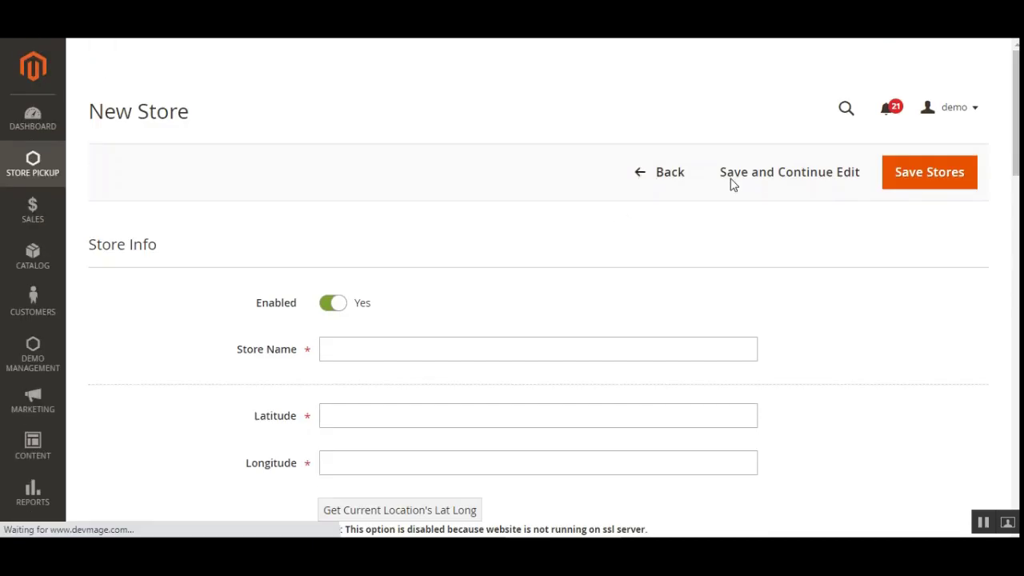
pyautogui.scroll(-1, 1018, 192)
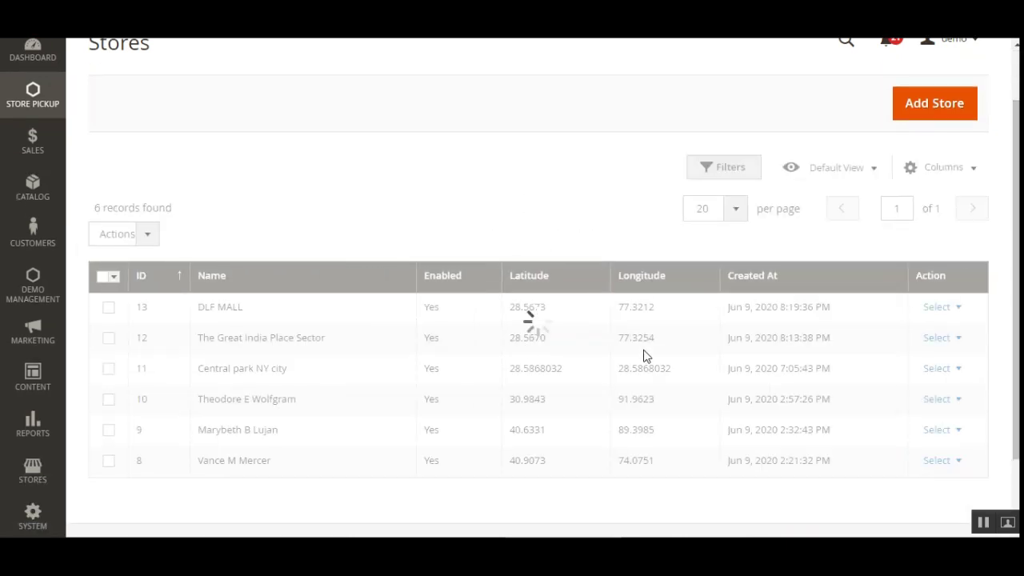
pyautogui.click(949, 312)
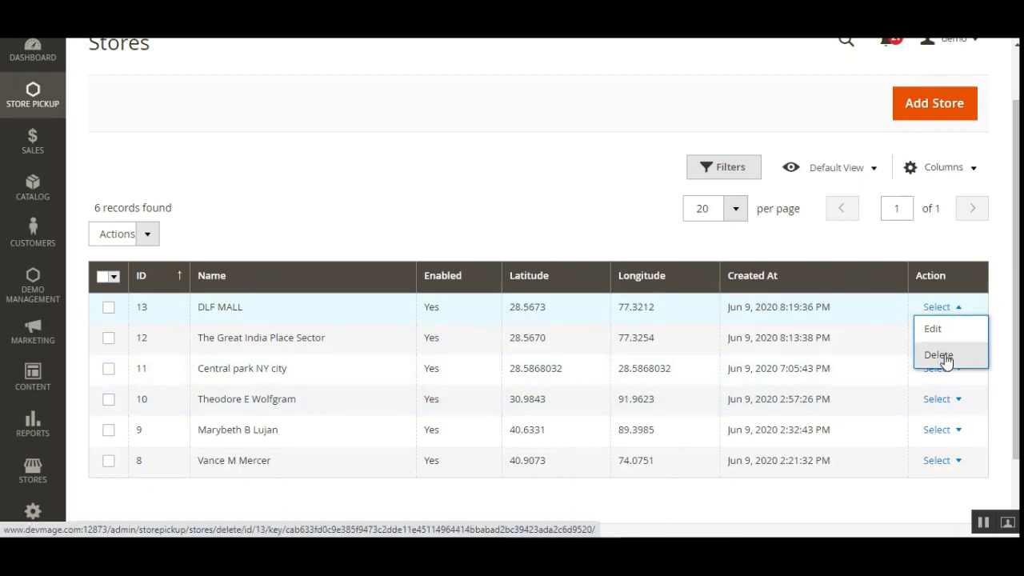
pyautogui.click(934, 331)
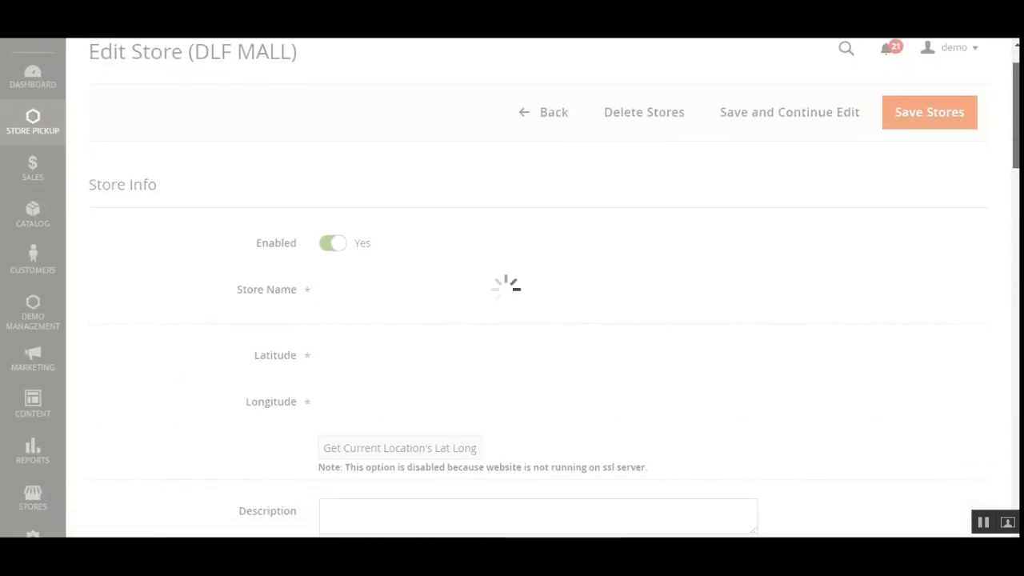
# Look over the DLF MALL store info and try Custom Days With Same Timing as the Store Opens option
pyautogui.scroll(-4, 512, 320)
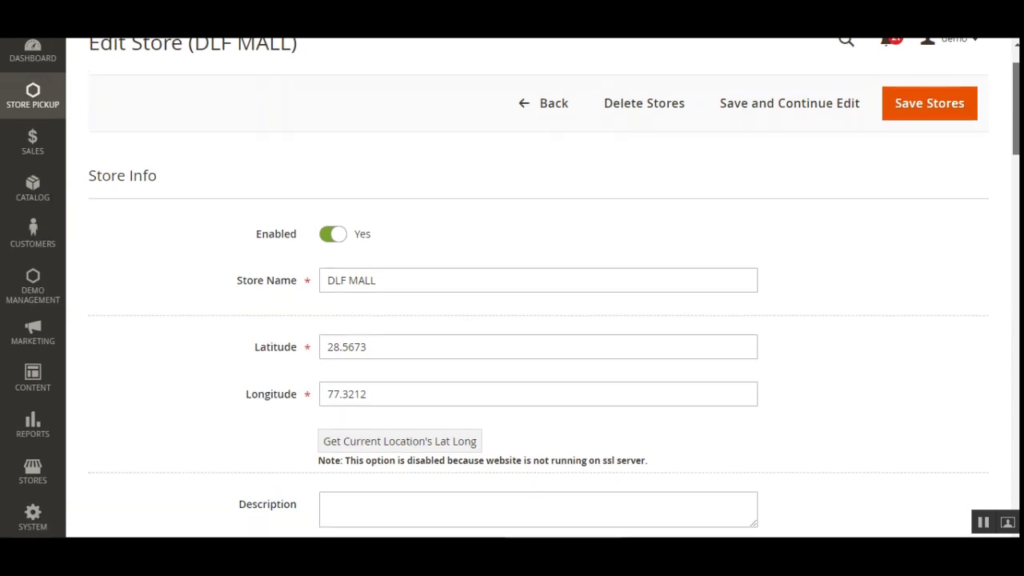
pyautogui.scroll(2, 512, 320)
pyautogui.scroll(-1, 512, 320)
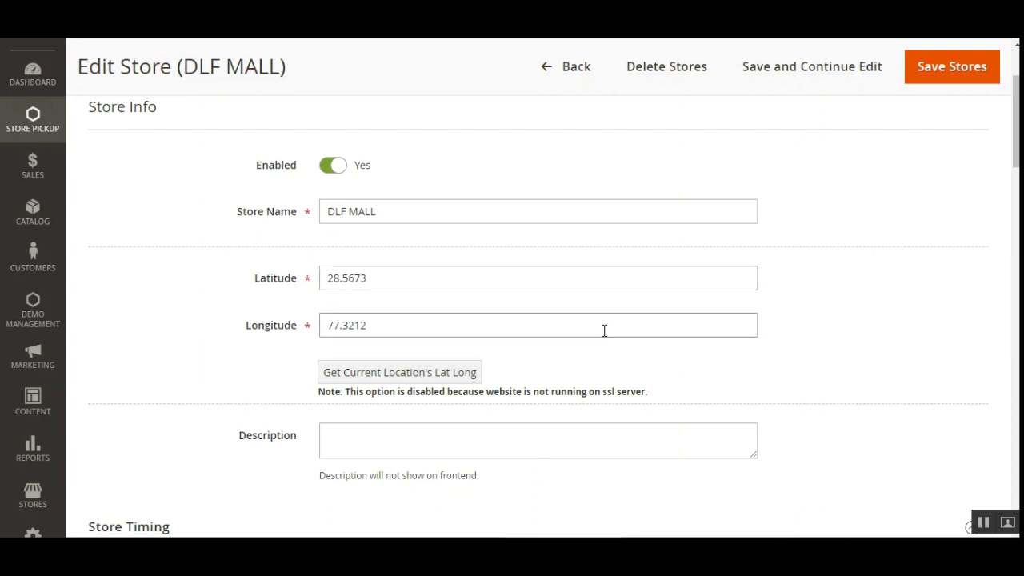
pyautogui.moveTo(1018, 152); pyautogui.dragTo(1018, 203)
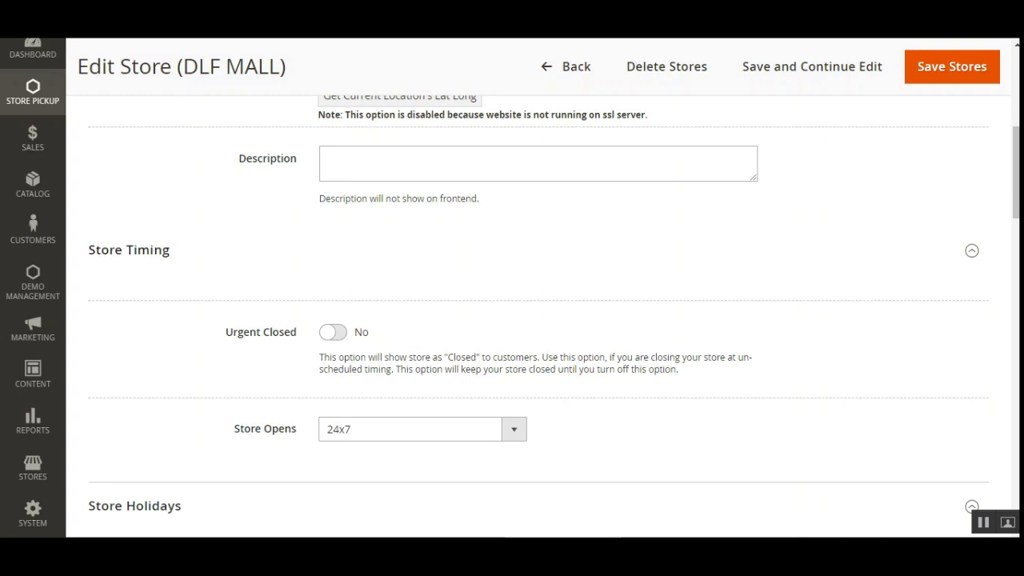
pyautogui.scroll(-1, 436, 364)
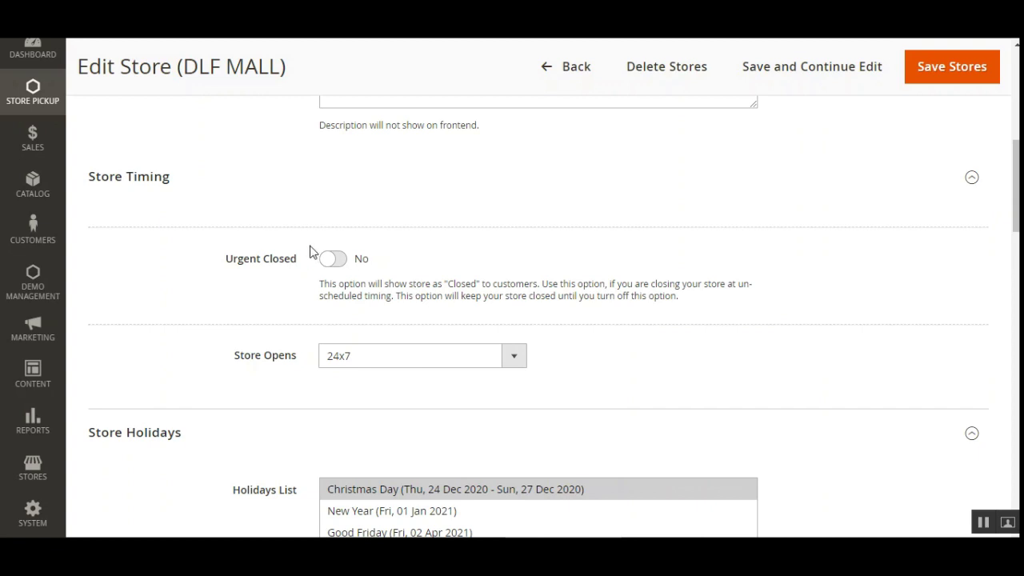
pyautogui.click(398, 360)
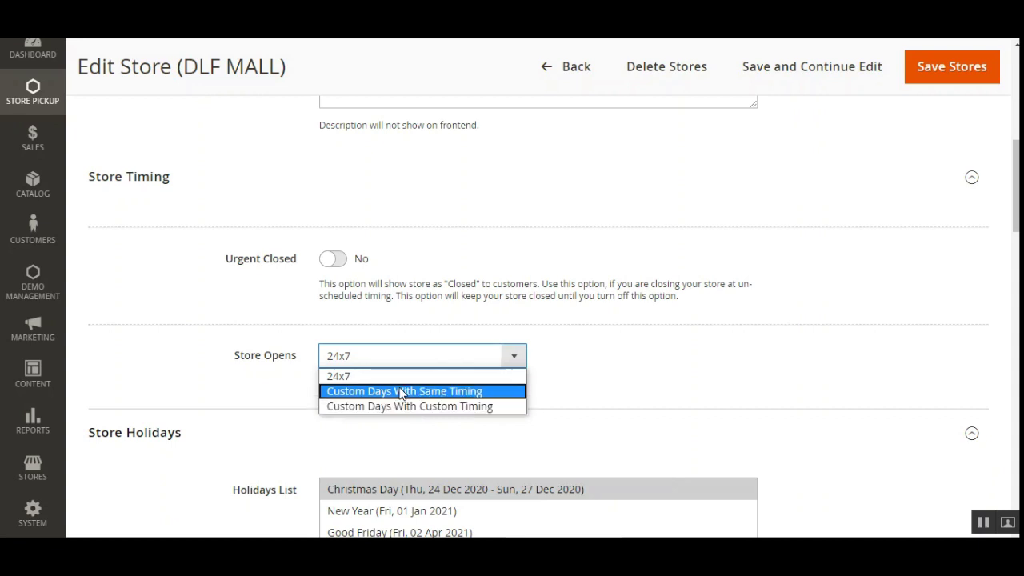
pyautogui.click(402, 391)
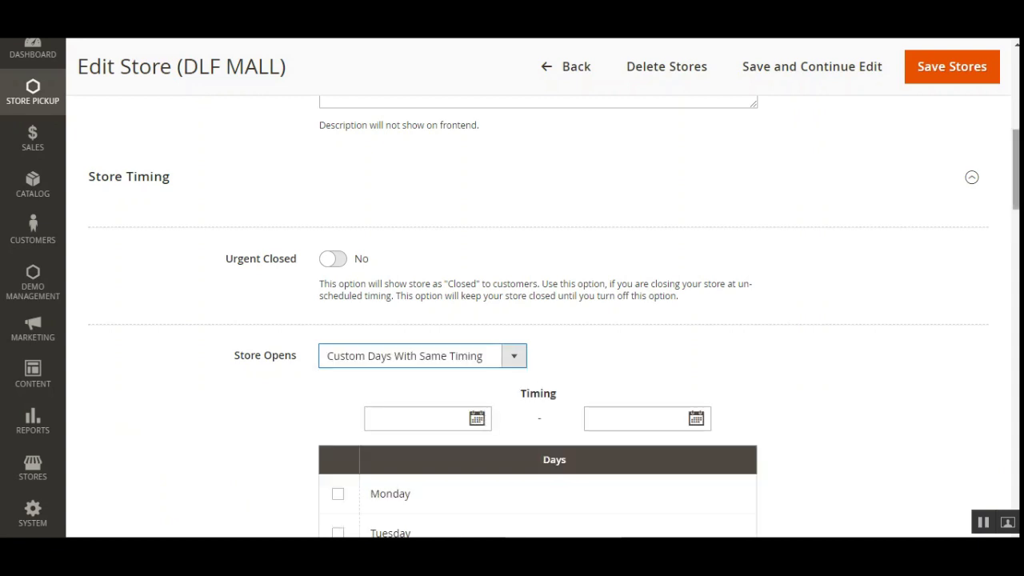
pyautogui.scroll(-3, 538, 320)
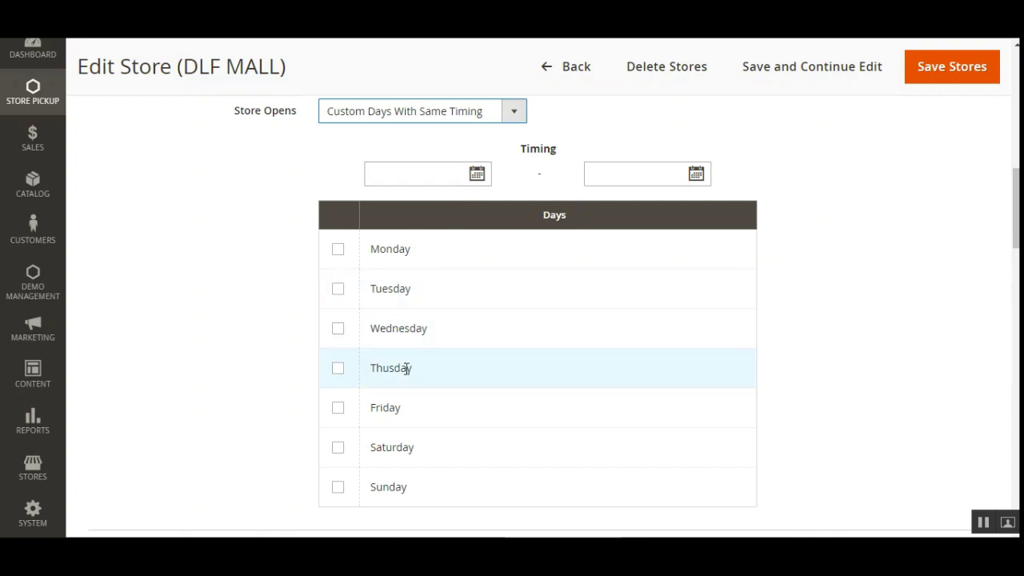
pyautogui.click(482, 120)
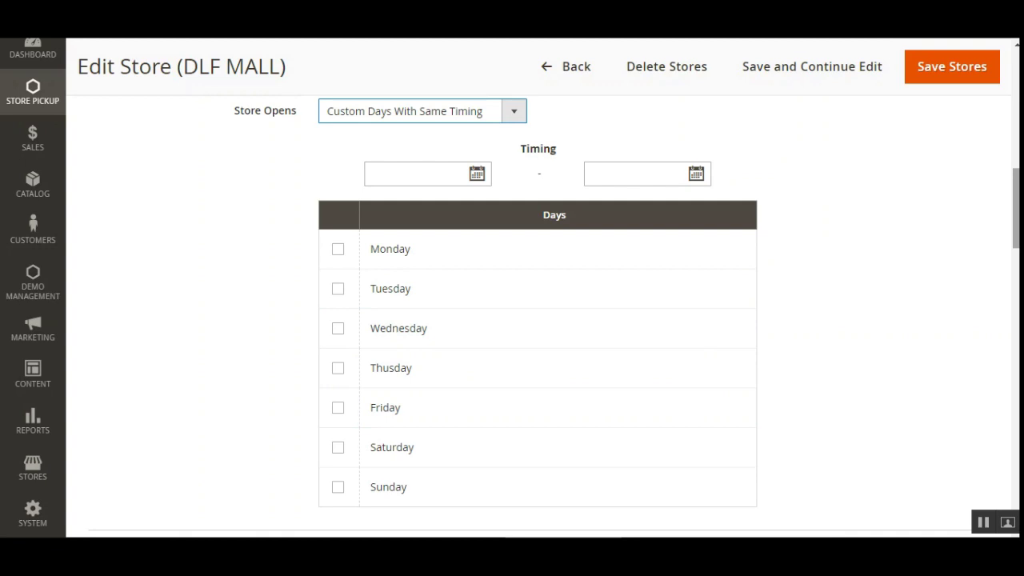
# Set Store Opens to Custom Days With Custom Timing and select Monday, Tuesday and Wednesday as opening days
pyautogui.scroll(2, 435, 279)
pyautogui.click(445, 230)
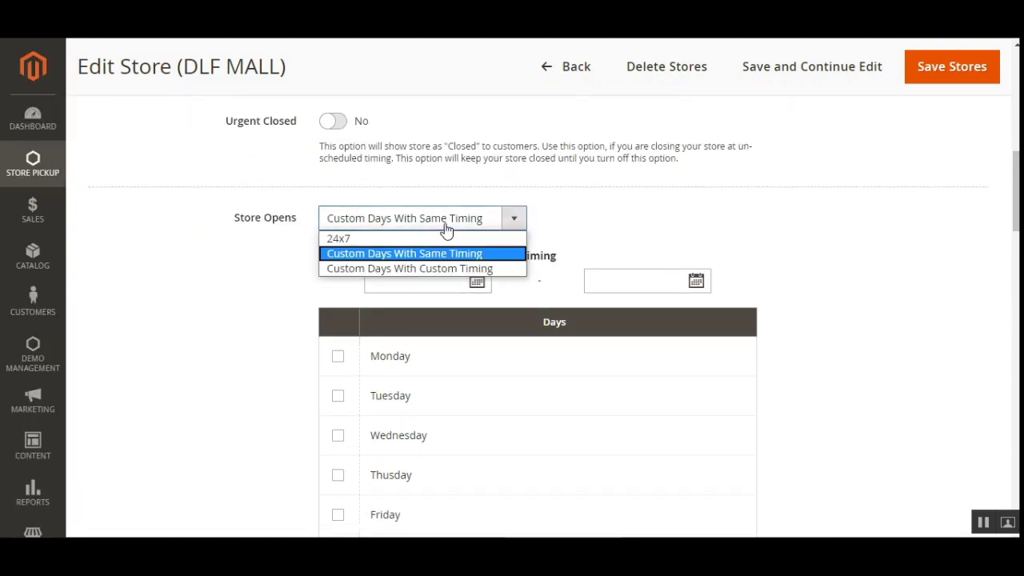
pyautogui.click(415, 269)
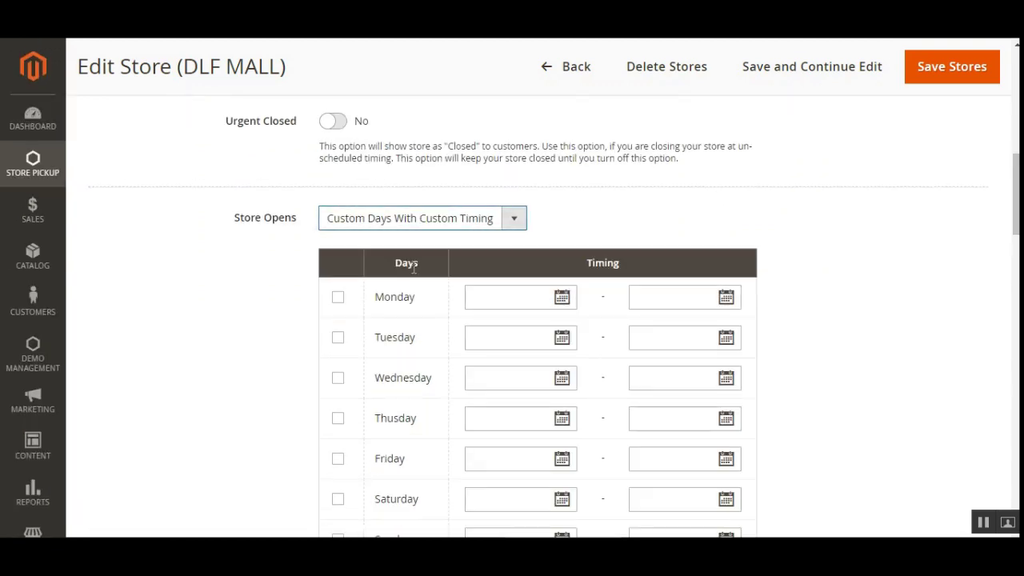
pyautogui.click(338, 298)
pyautogui.click(338, 338)
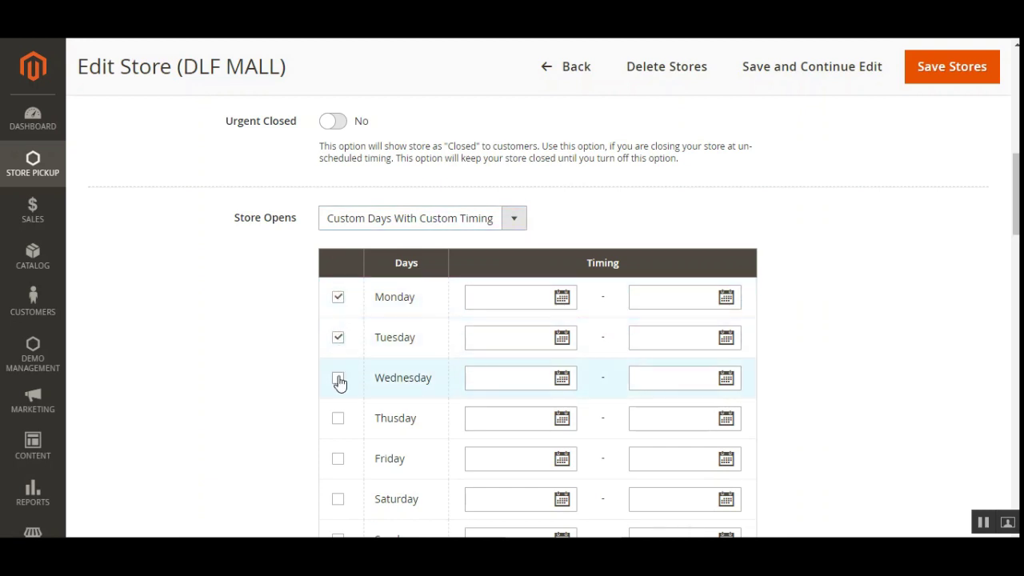
pyautogui.click(338, 377)
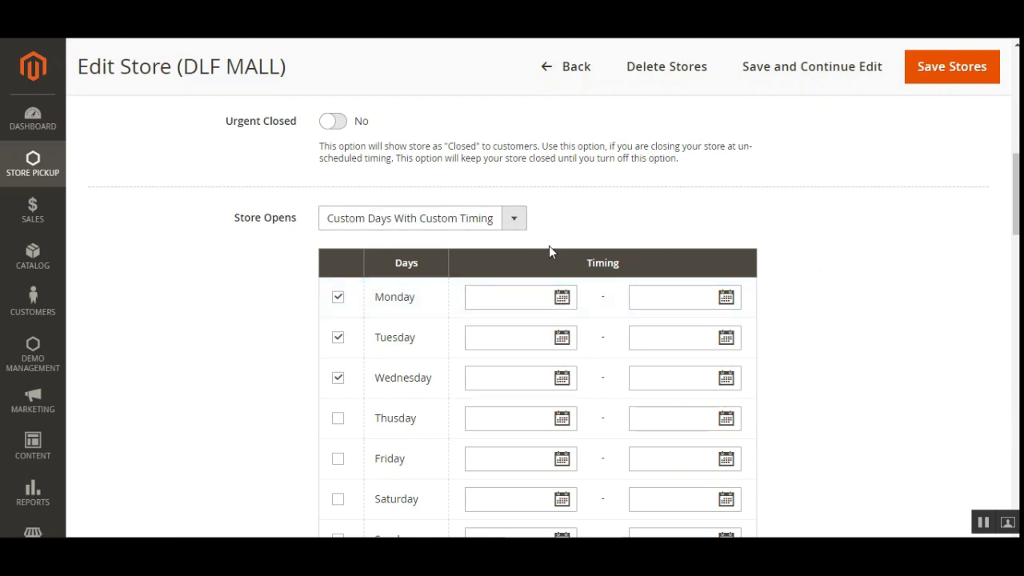
# Set Store Opens back to 24x7, then switch Urgent Closed to Yes and back to No
pyautogui.click(513, 224)
pyautogui.click(450, 238)
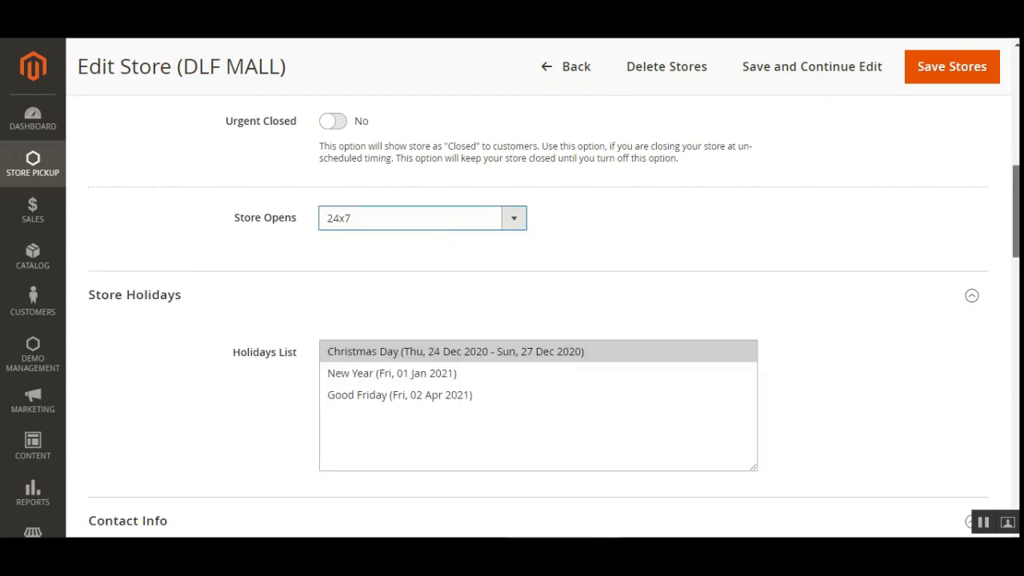
pyautogui.scroll(1, 478, 235)
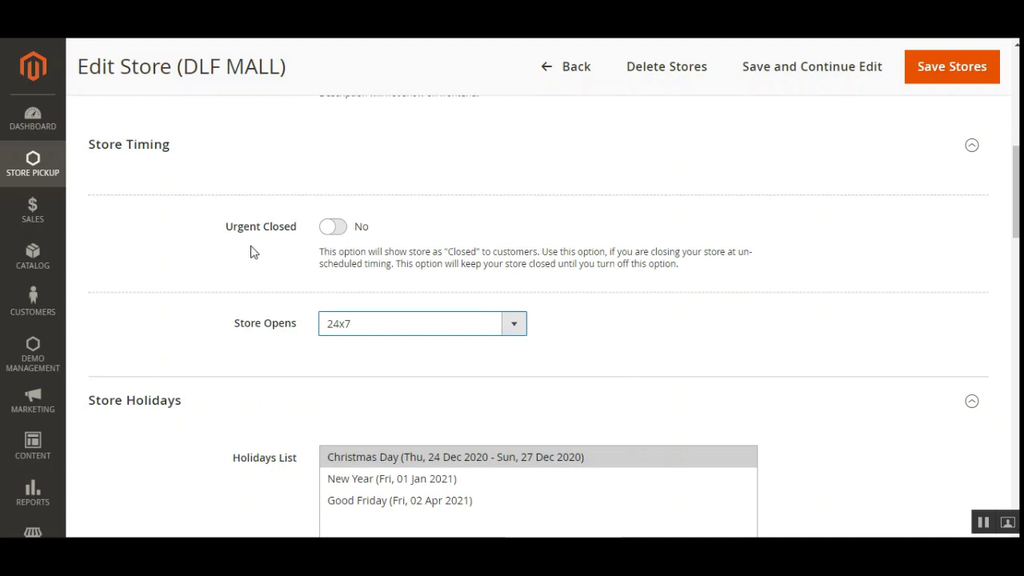
pyautogui.click(332, 231)
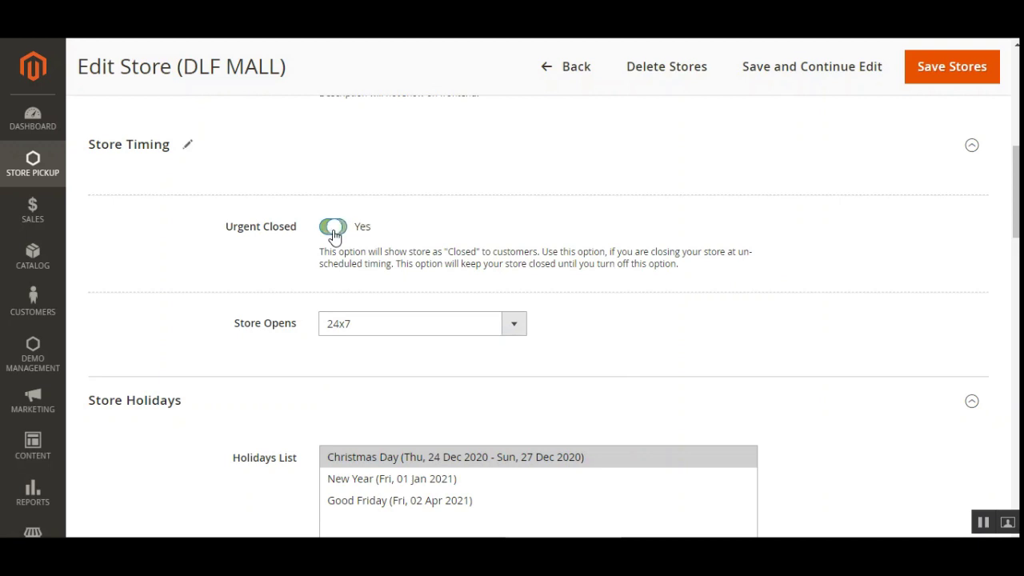
pyautogui.click(334, 232)
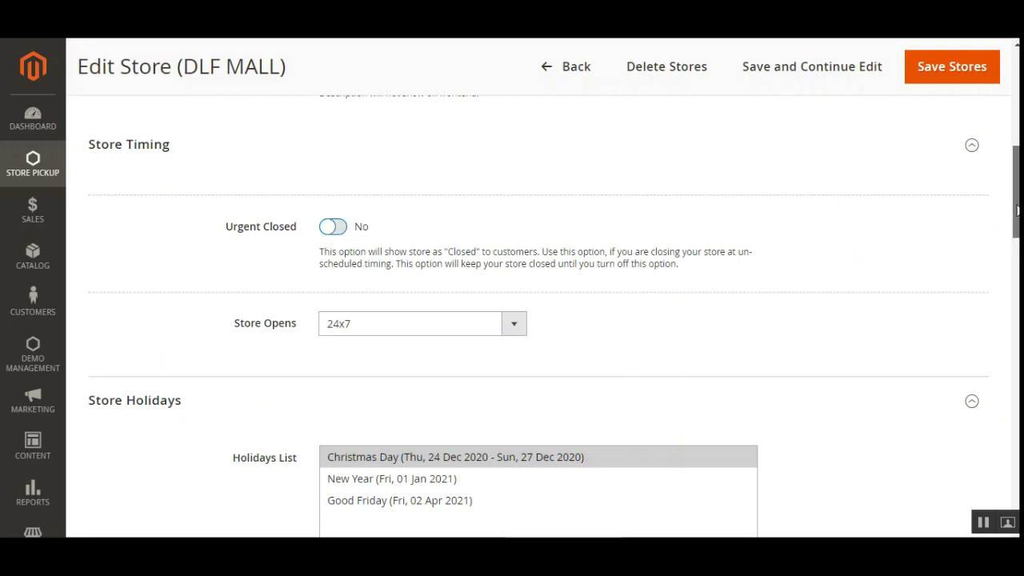
# Examine the DLF MALL store's holidays, contact info, address data and product assignment sections
pyautogui.moveTo(1018, 209); pyautogui.dragTo(1018, 252)
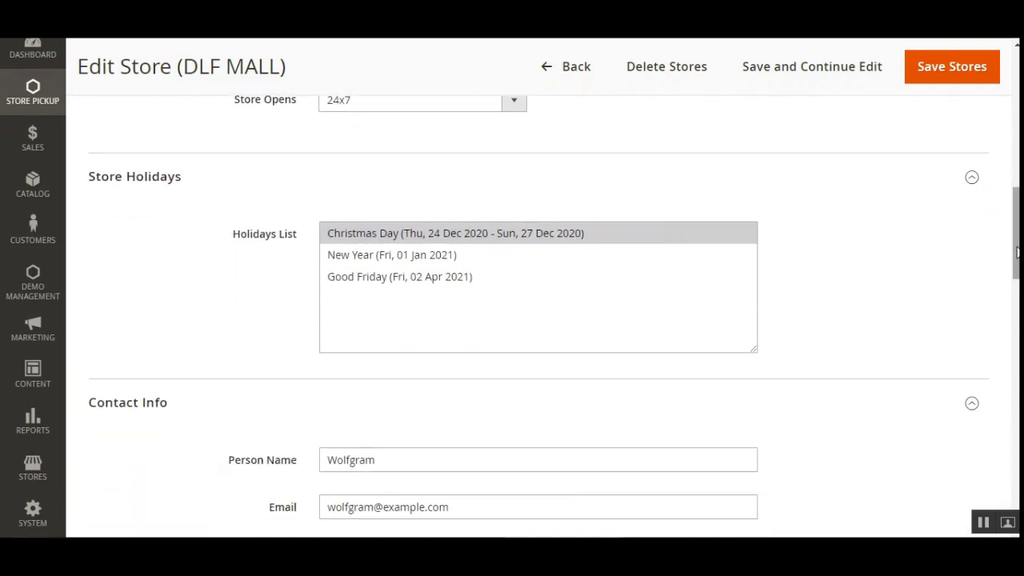
pyautogui.moveTo(1018, 232); pyautogui.dragTo(1017, 237)
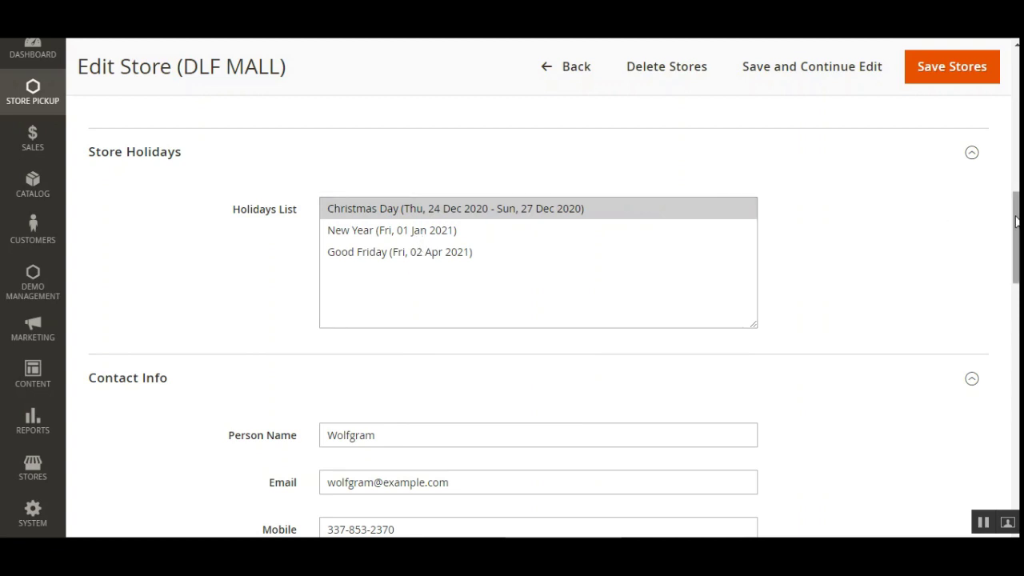
pyautogui.moveTo(1016, 221); pyautogui.dragTo(1018, 270)
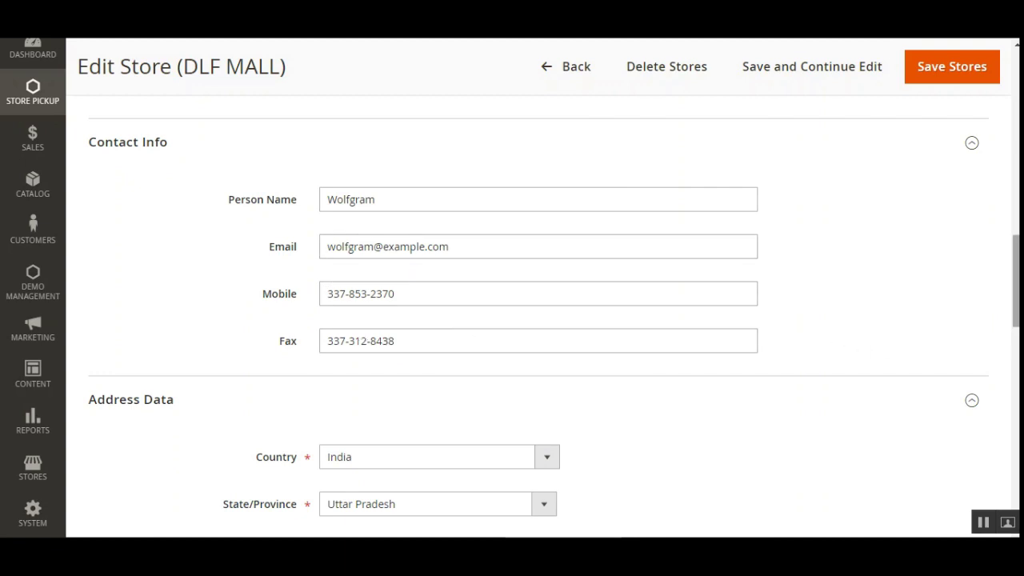
pyautogui.scroll(-4, 554, 317)
pyautogui.scroll(3, 554, 317)
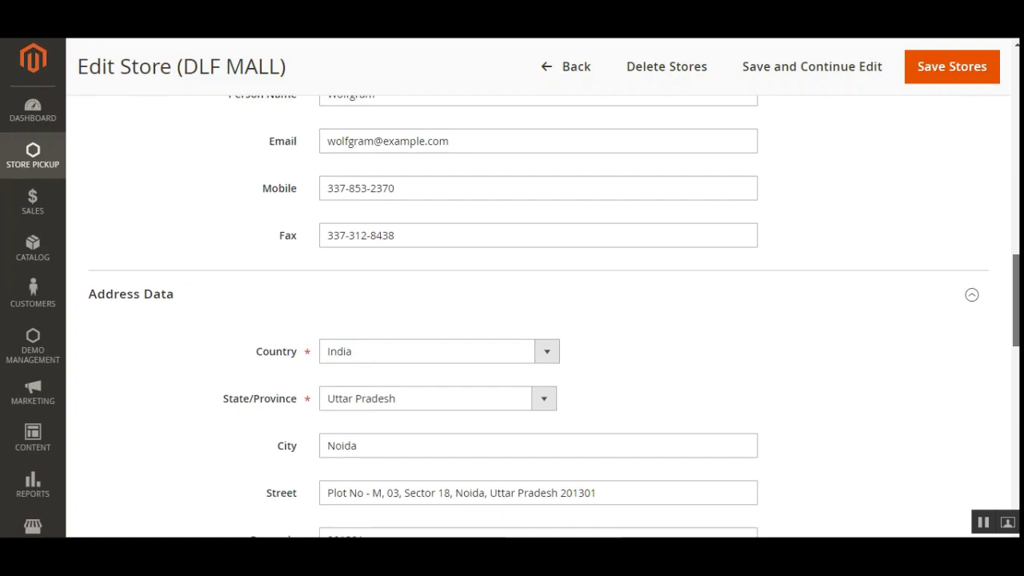
pyautogui.scroll(-1, 554, 318)
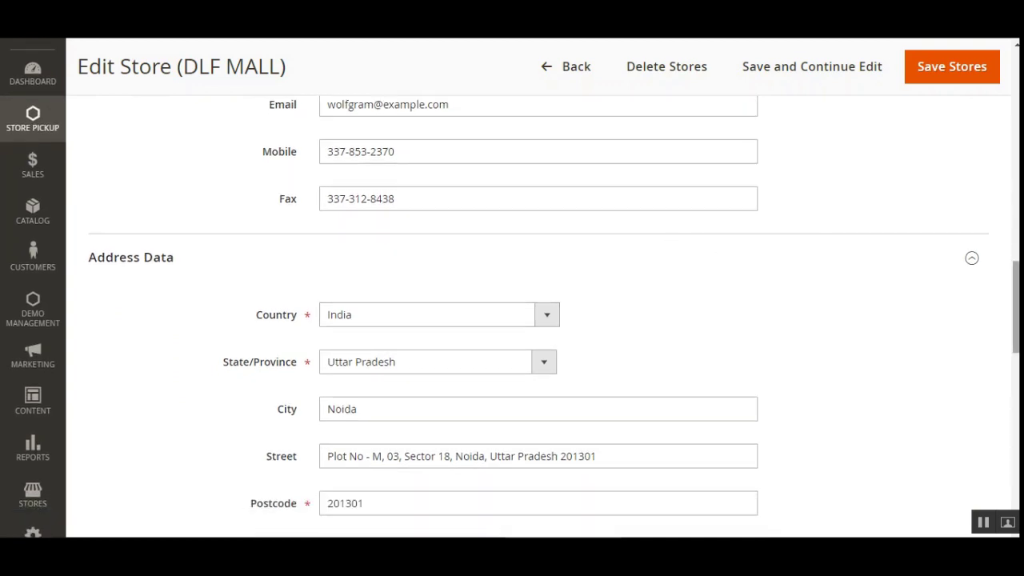
pyautogui.scroll(-2, 468, 245)
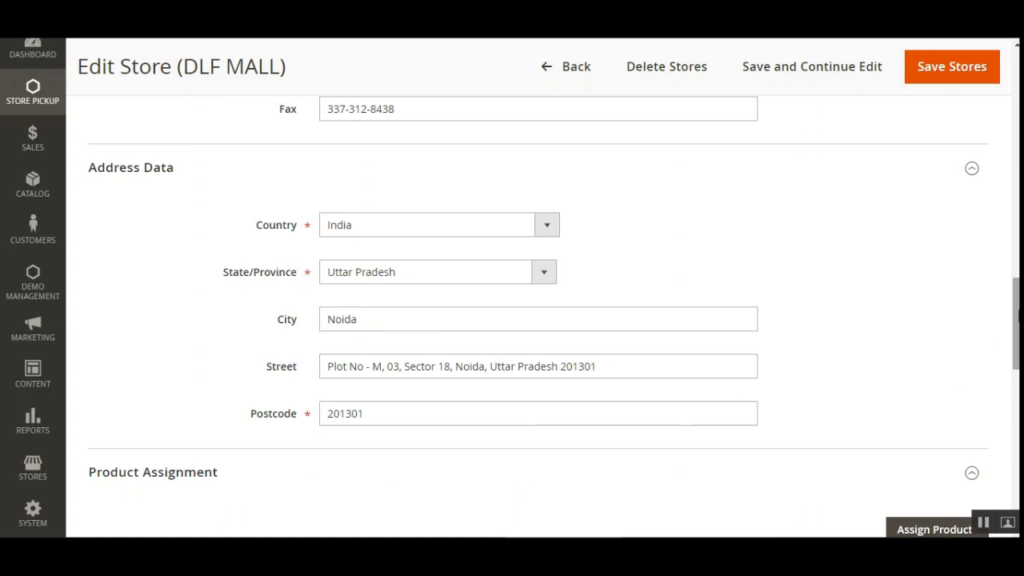
pyautogui.scroll(-1, 1016, 324)
pyautogui.scroll(-3, 1016, 324)
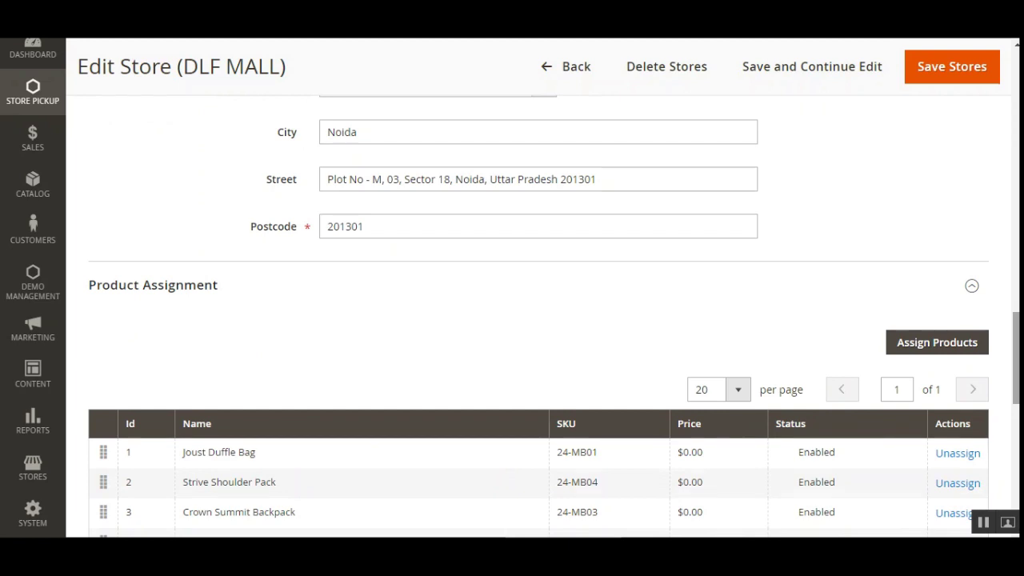
pyautogui.scroll(-2, 1016, 324)
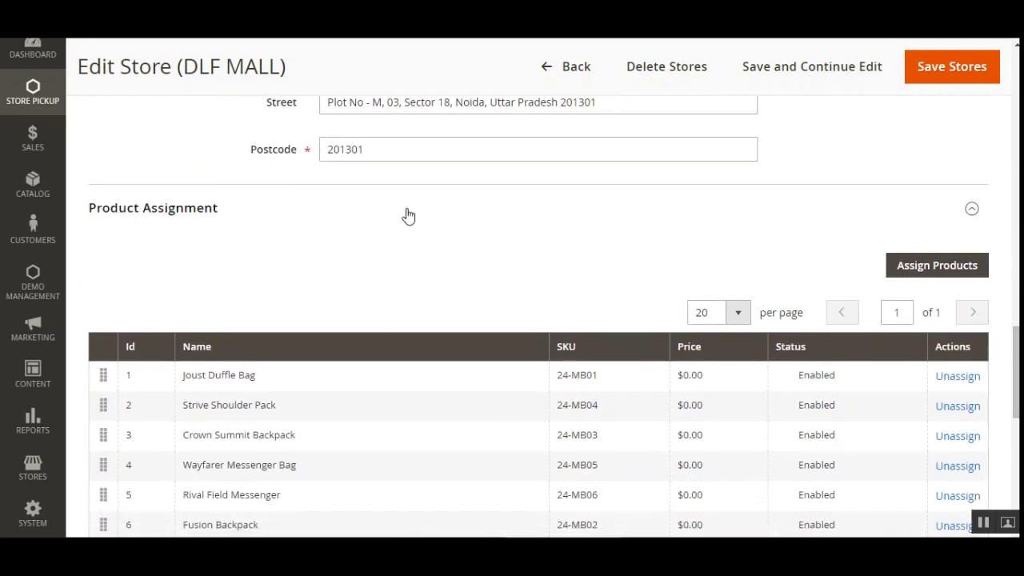
pyautogui.moveTo(1017, 346); pyautogui.dragTo(1010, 379)
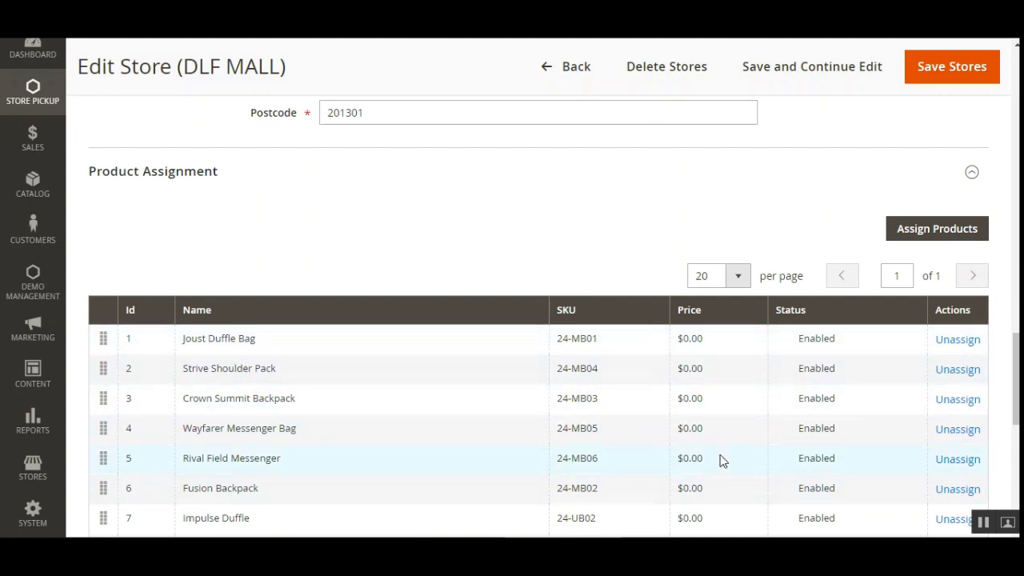
pyautogui.scroll(-2, 954, 256)
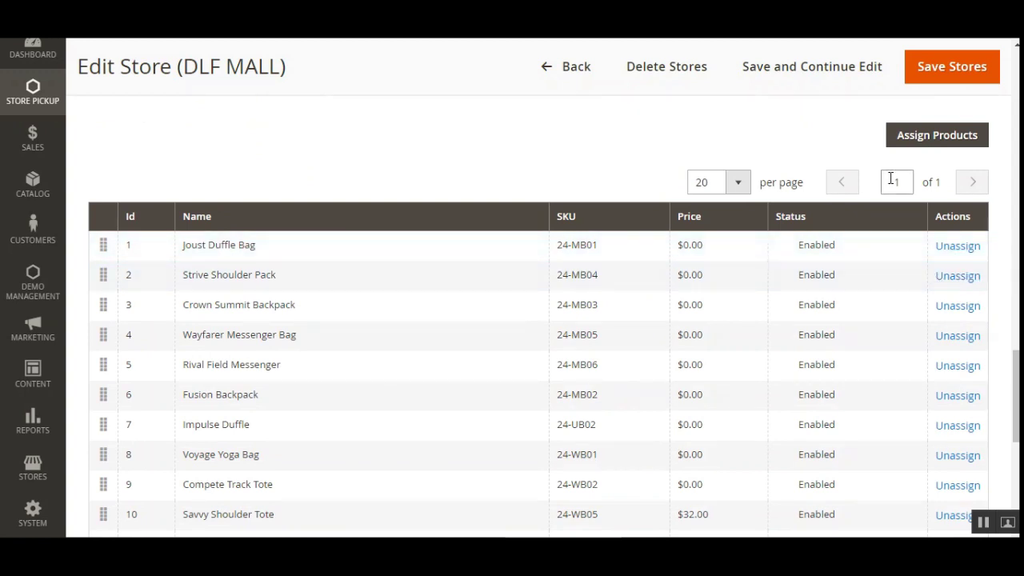
# Open the product picker for assigning products to the store, look through its list and close it without adding any
pyautogui.click(932, 148)
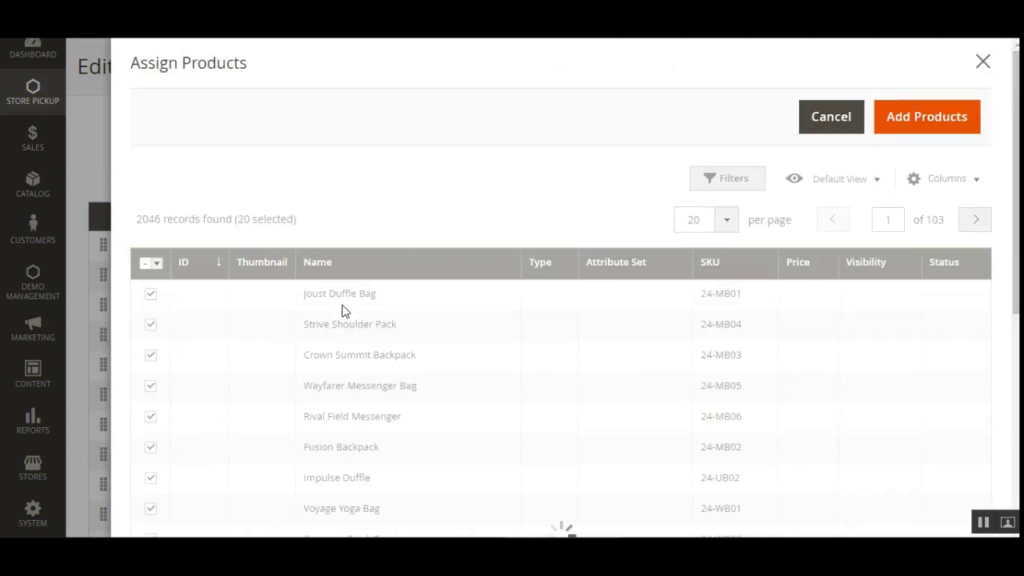
pyautogui.scroll(-10, 266, 362)
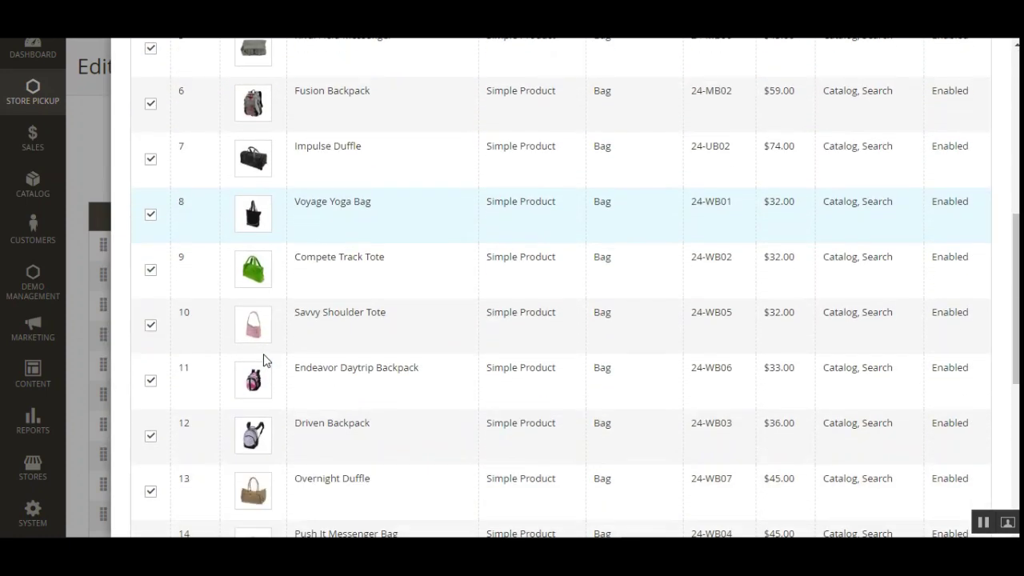
pyautogui.scroll(-2, 266, 362)
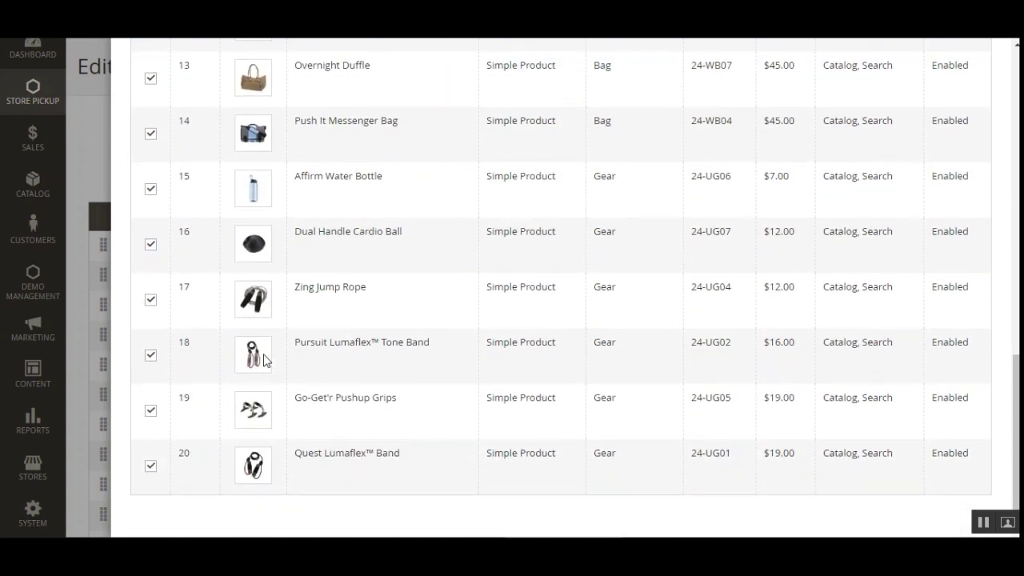
pyautogui.scroll(12, 736, 342)
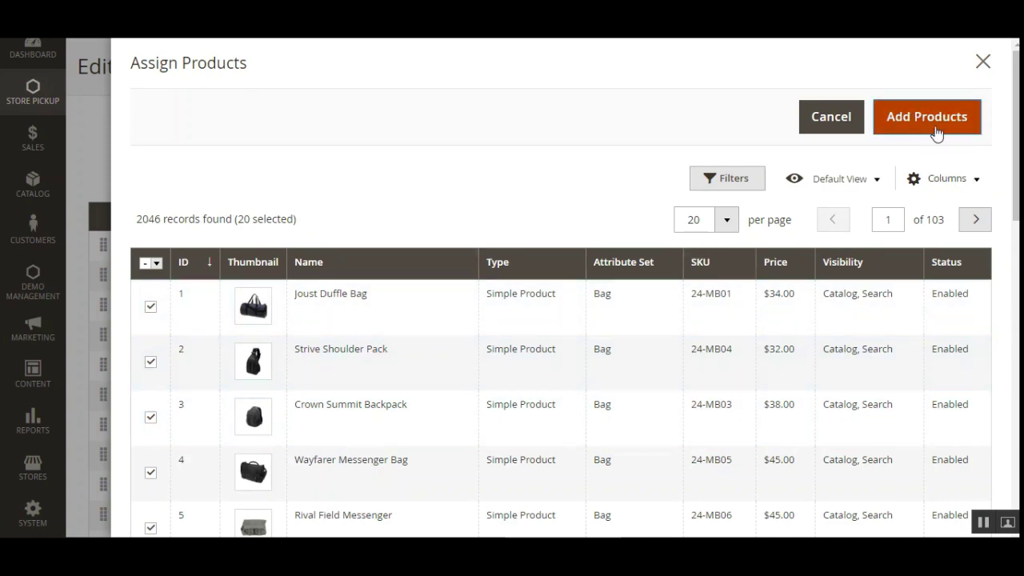
pyautogui.click(983, 65)
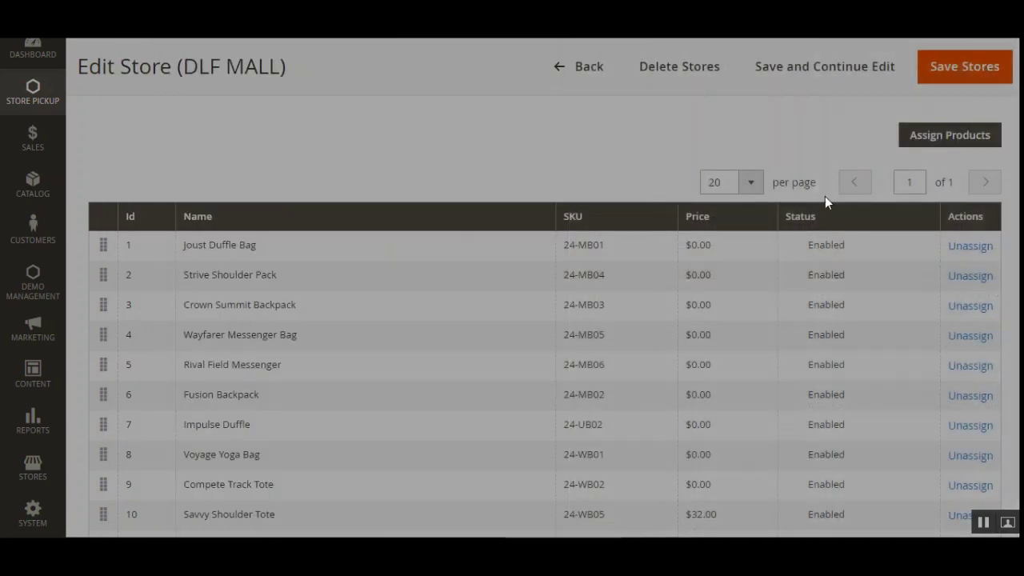
# Leave the DLF MALL store form without saving and open the Pickup Stores Orders list
pyautogui.scroll(10, 520, 336)
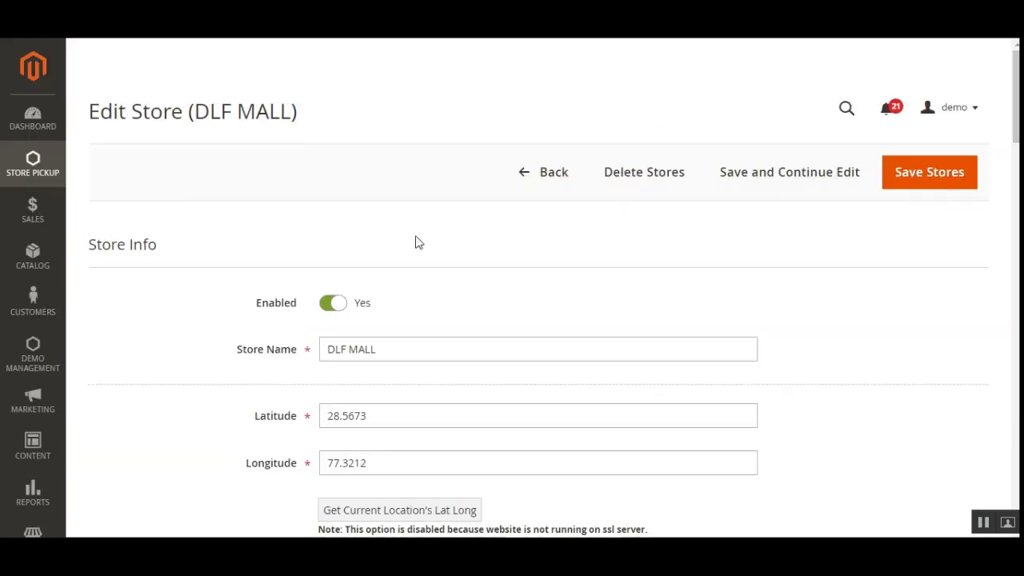
pyautogui.click(524, 176)
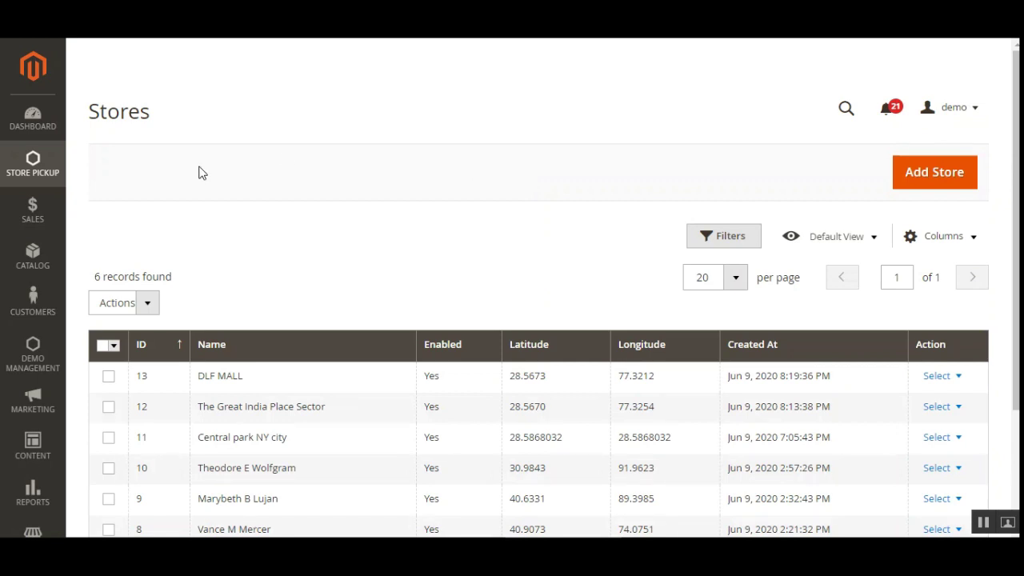
pyautogui.click(35, 175)
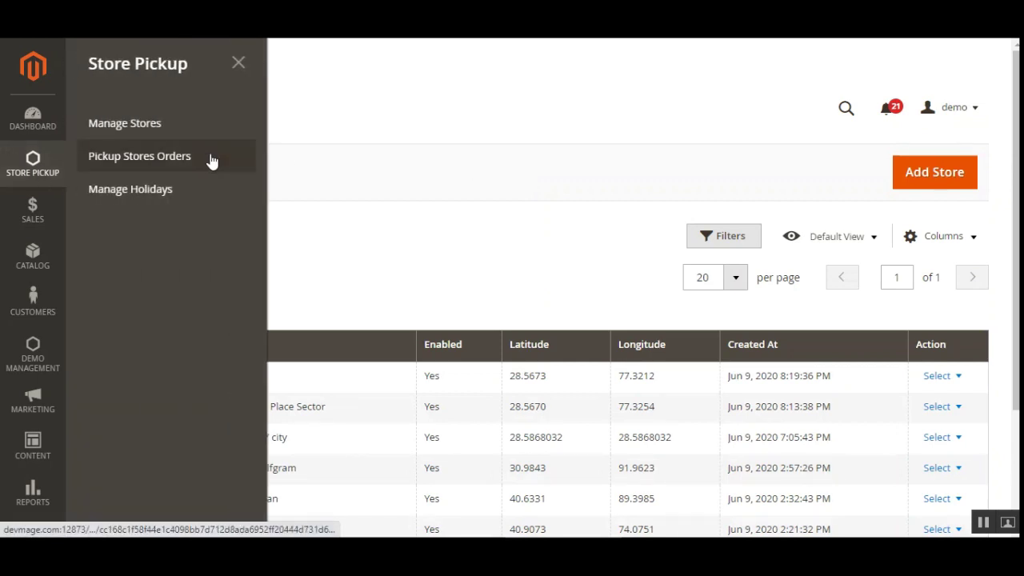
pyautogui.click(140, 163)
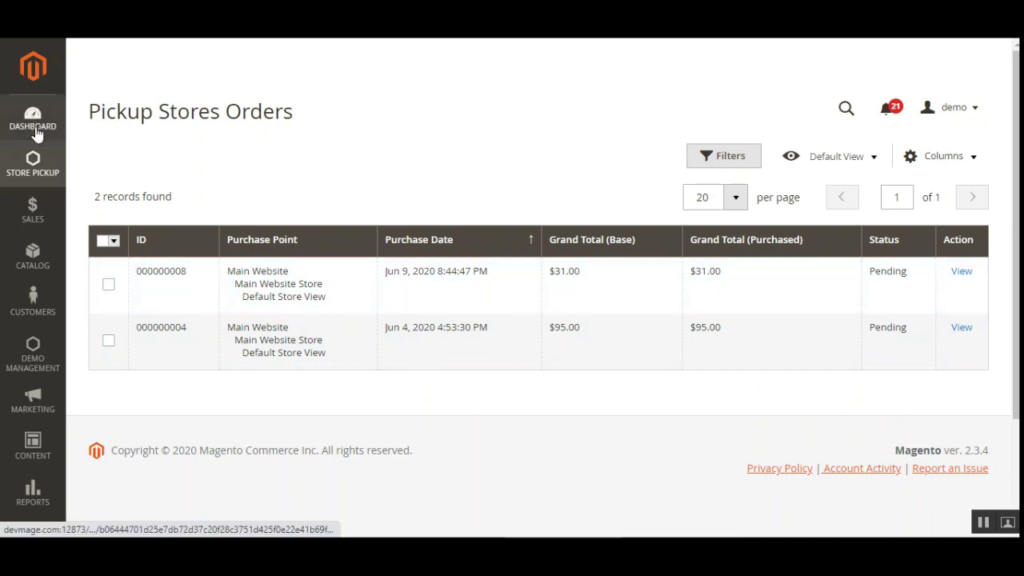
# Open the Manage Holidays list and view the actions available for the Christmas Day holiday
pyautogui.click(48, 170)
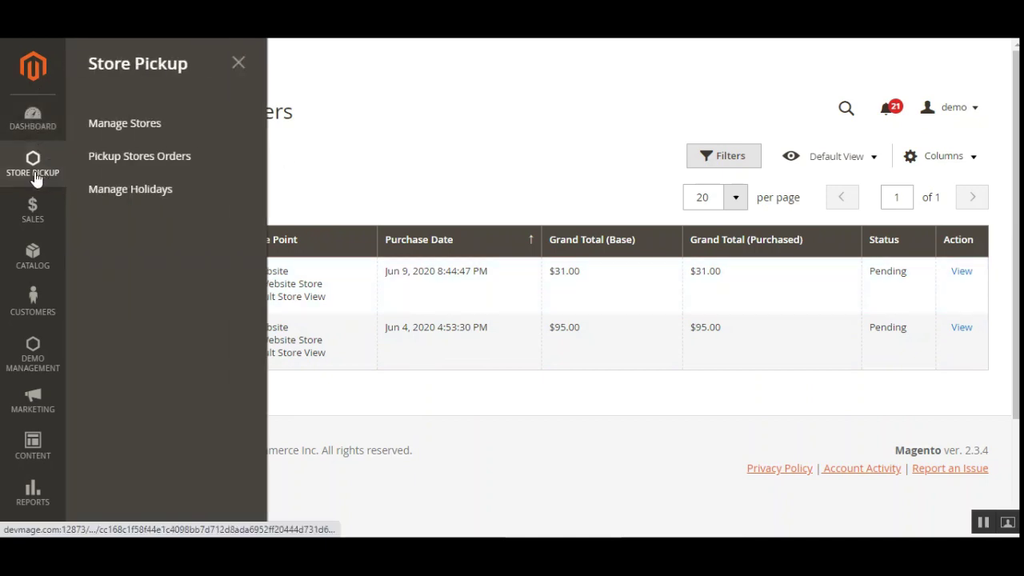
pyautogui.click(171, 195)
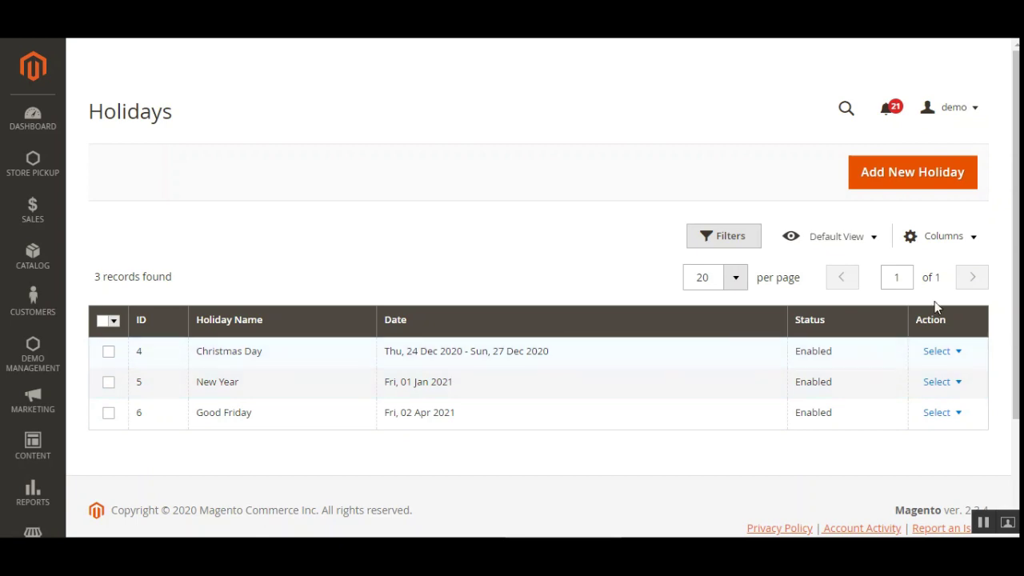
pyautogui.click(953, 352)
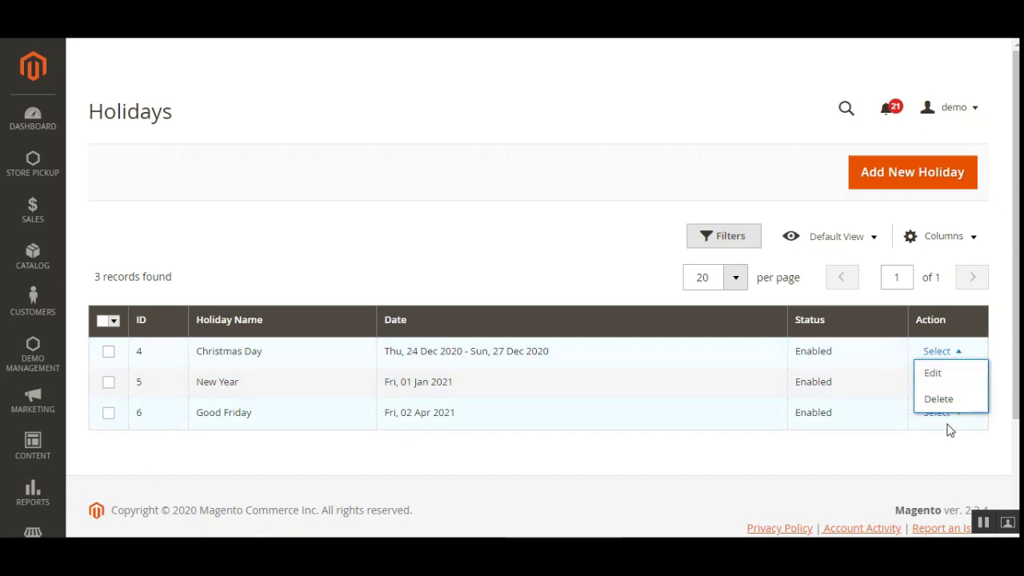
pyautogui.click(761, 444)
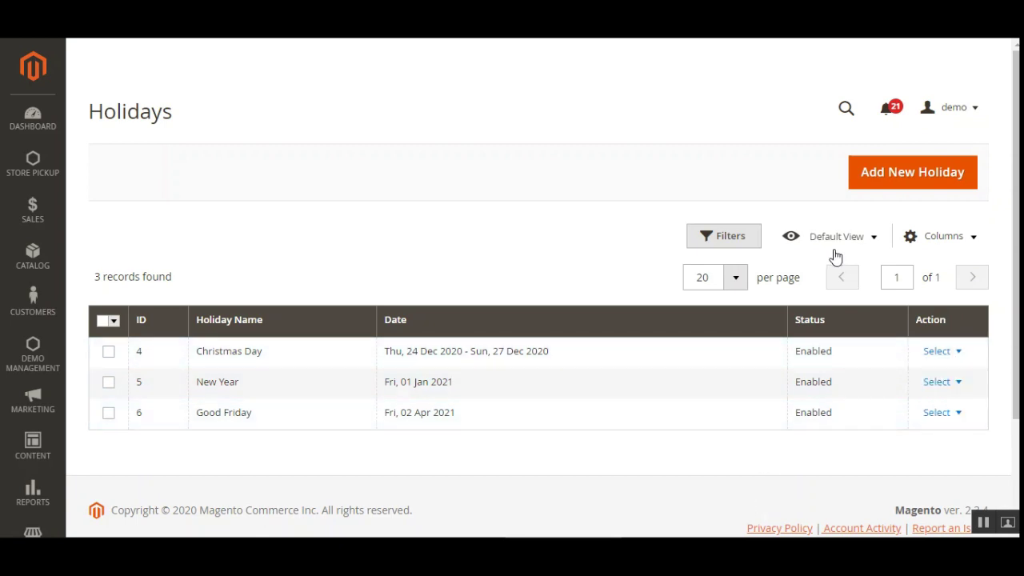
# Start a new holiday, set its Date Type to Date Range and view the From Date calendar without picking a date
pyautogui.click(908, 175)
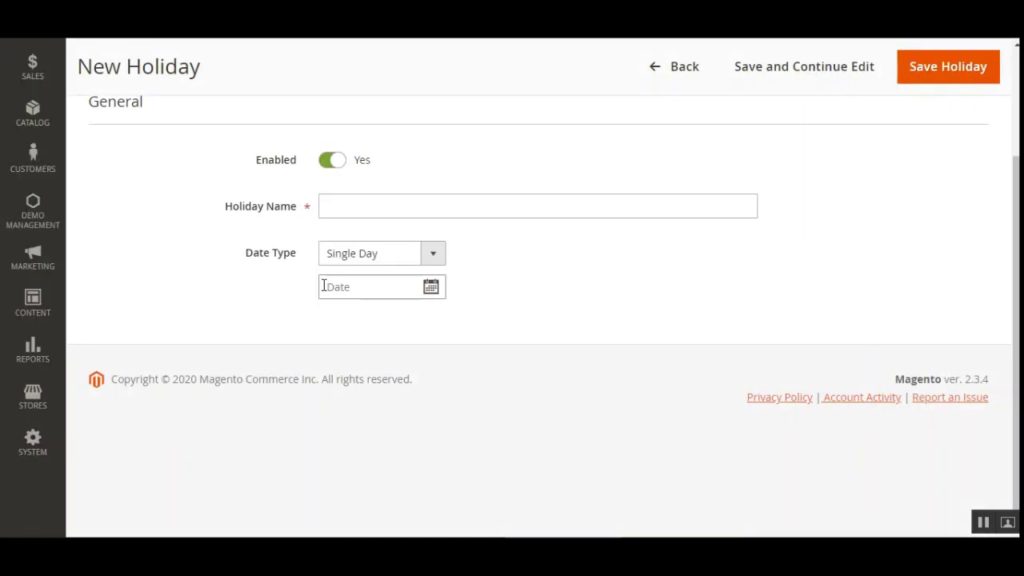
pyautogui.click(331, 206)
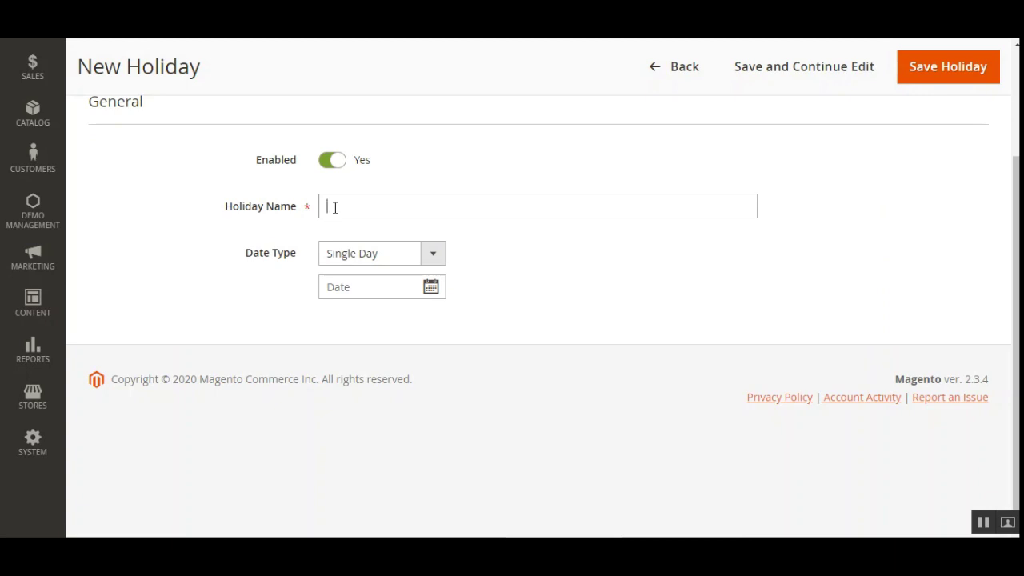
pyautogui.click(432, 256)
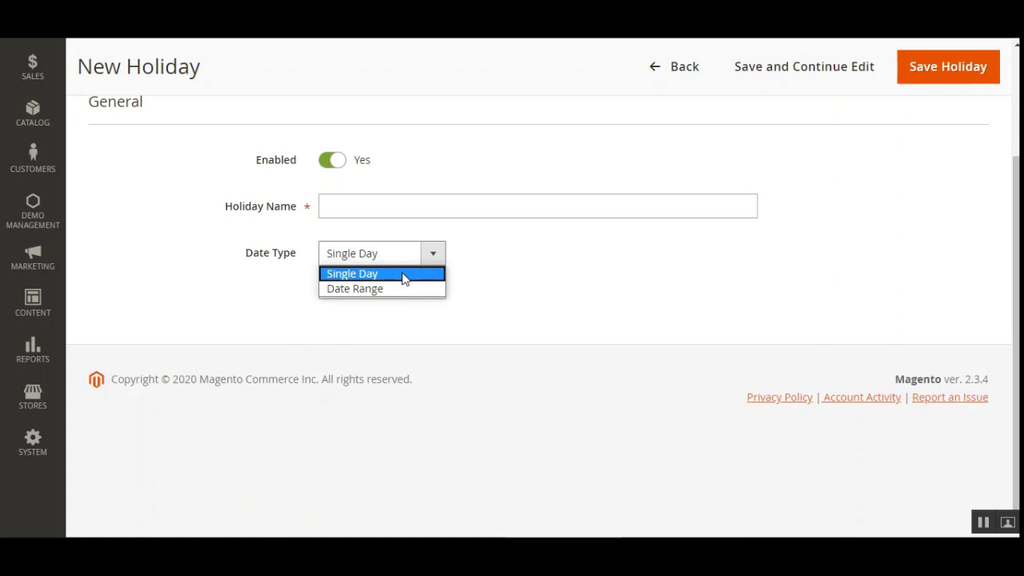
pyautogui.click(389, 293)
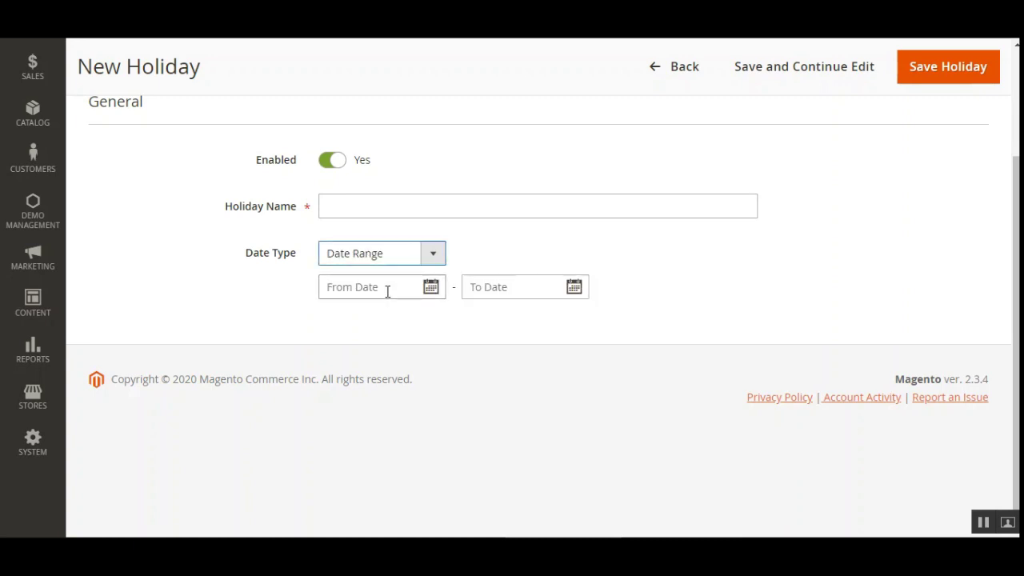
pyautogui.click(432, 291)
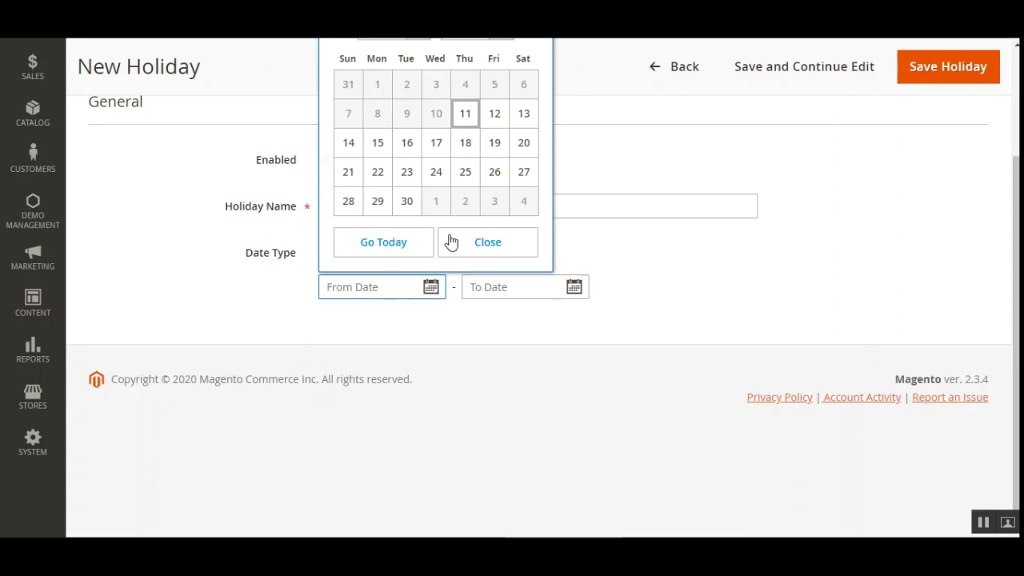
pyautogui.click(480, 246)
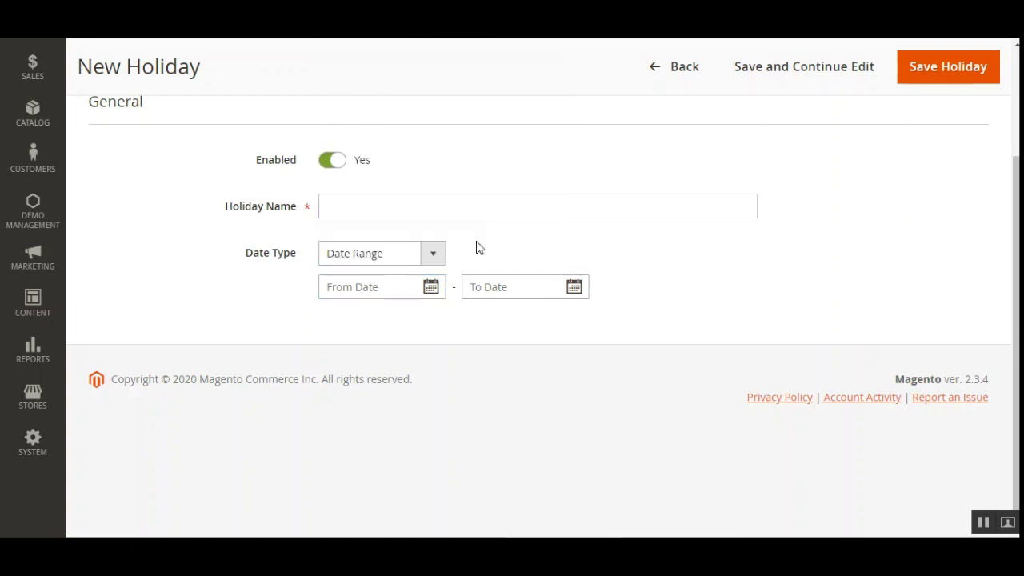
# Set the new holiday's Date Type back to Single Day and view the Date calendar without picking a date
pyautogui.click(427, 254)
pyautogui.click(390, 275)
pyautogui.click(431, 286)
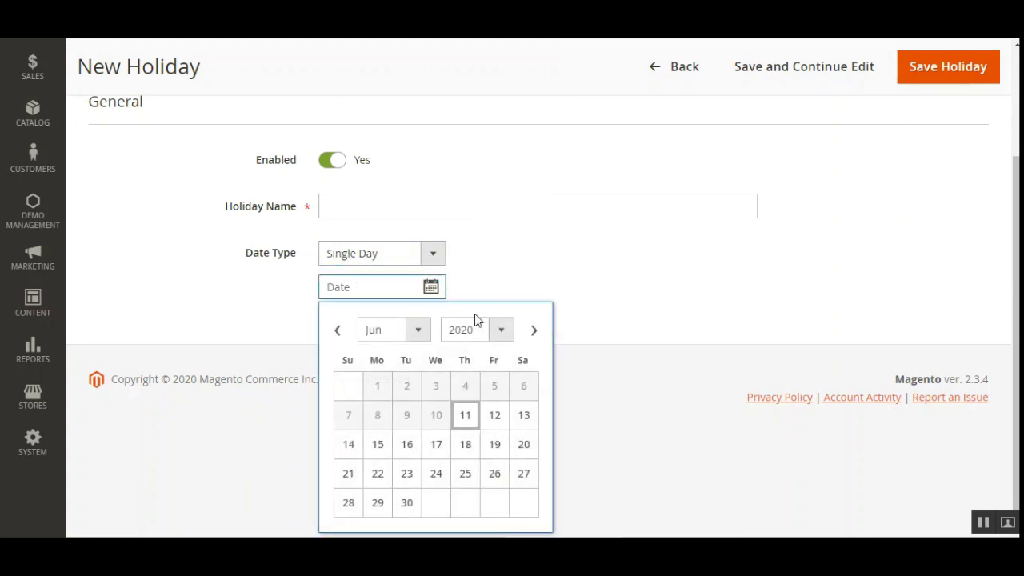
pyautogui.click(488, 276)
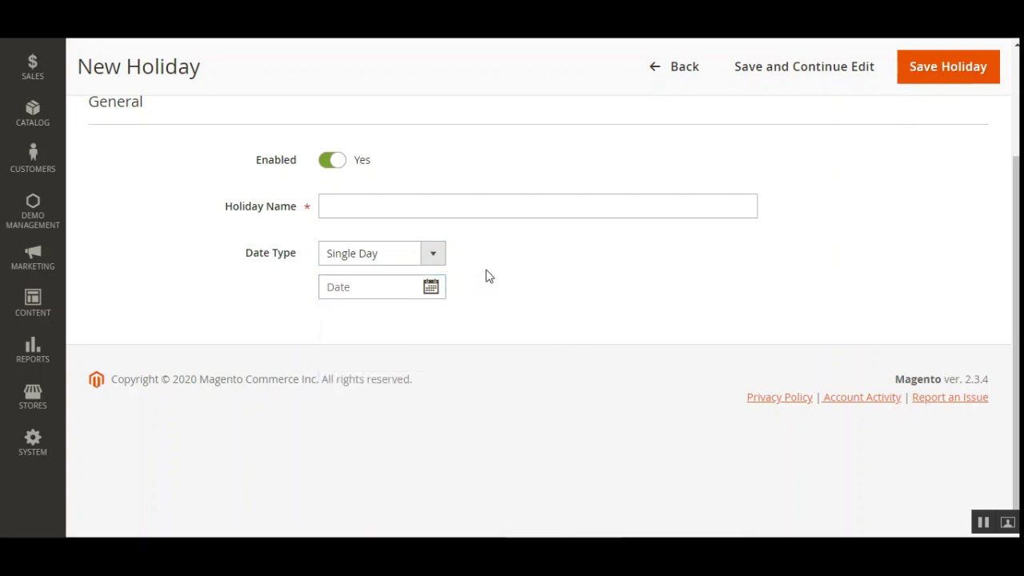
# Leave the New Holiday form without saving and return to the Holidays list
pyautogui.scroll(2, 487, 292)
pyautogui.scroll(-1, 487, 291)
pyautogui.scroll(1, 487, 290)
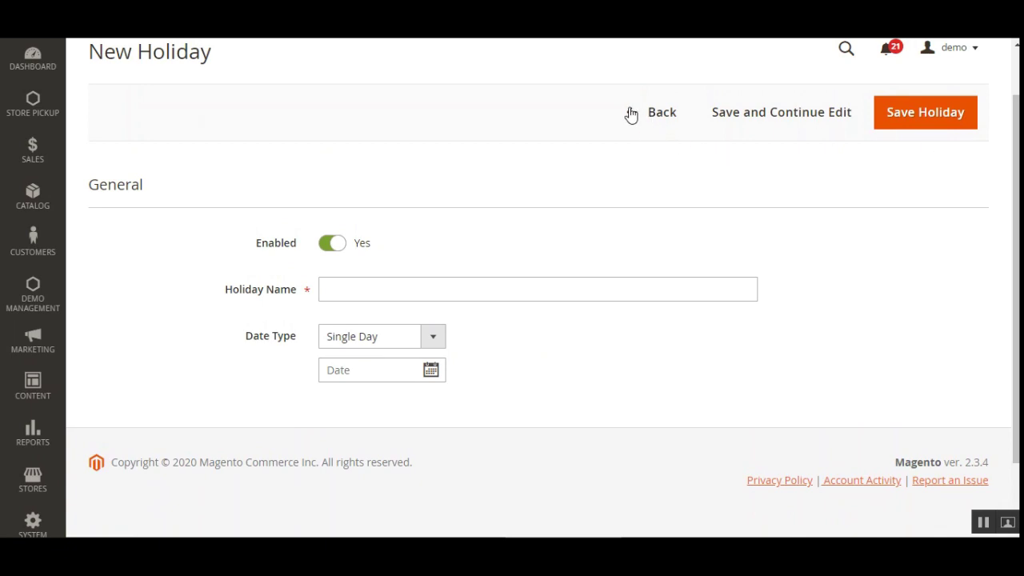
pyautogui.click(632, 115)
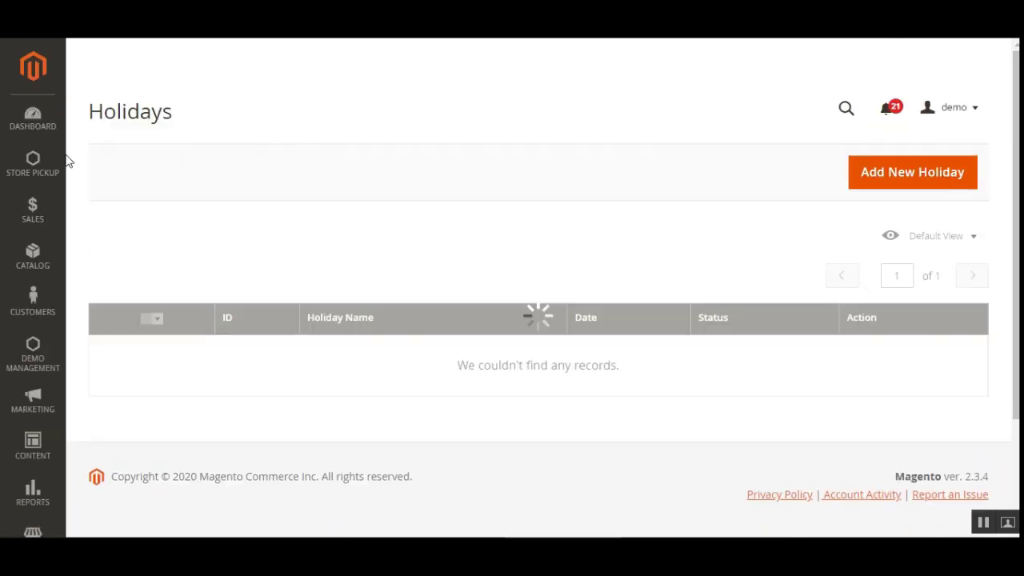
pyautogui.click(32, 167)
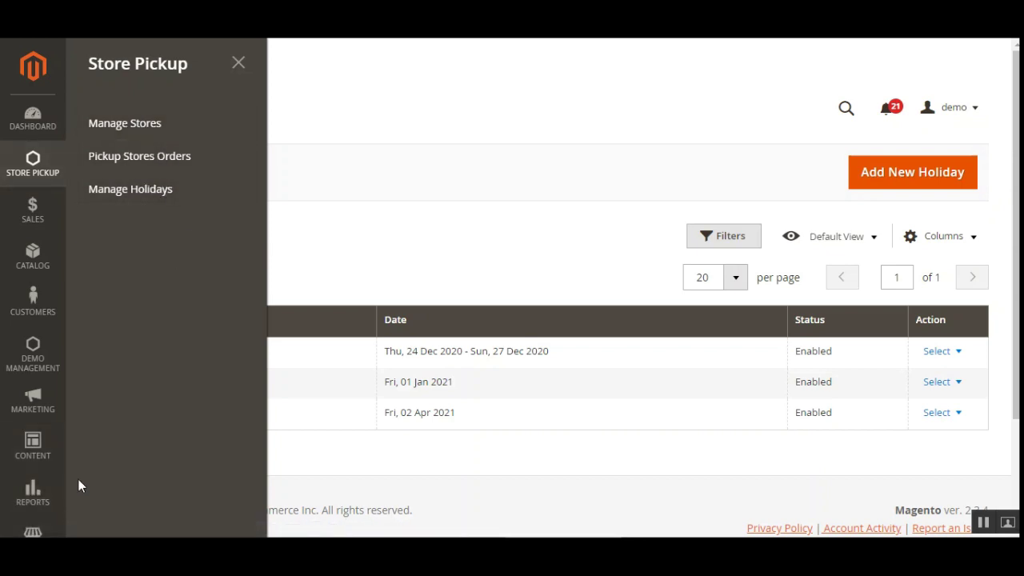
pyautogui.click(444, 164)
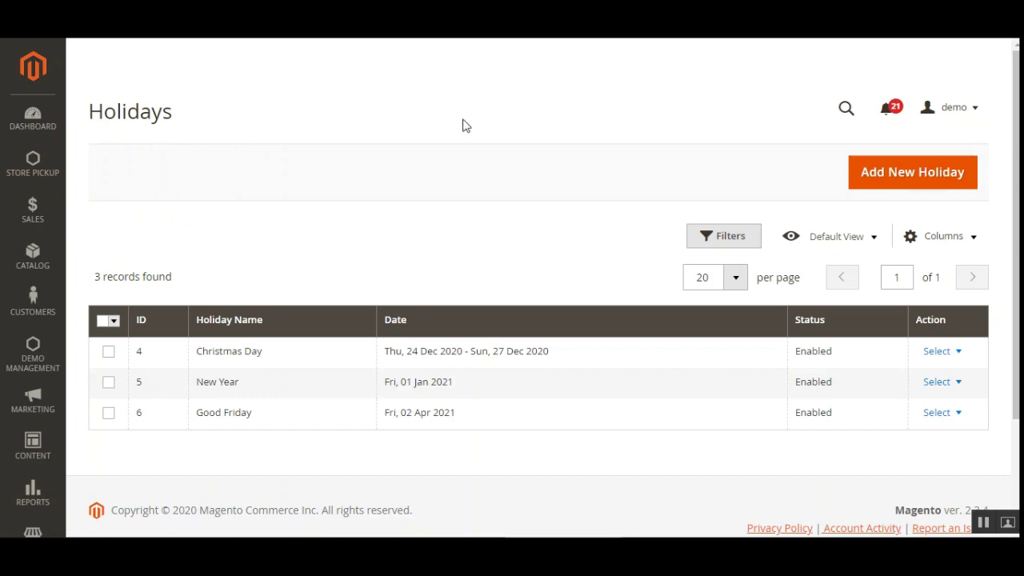